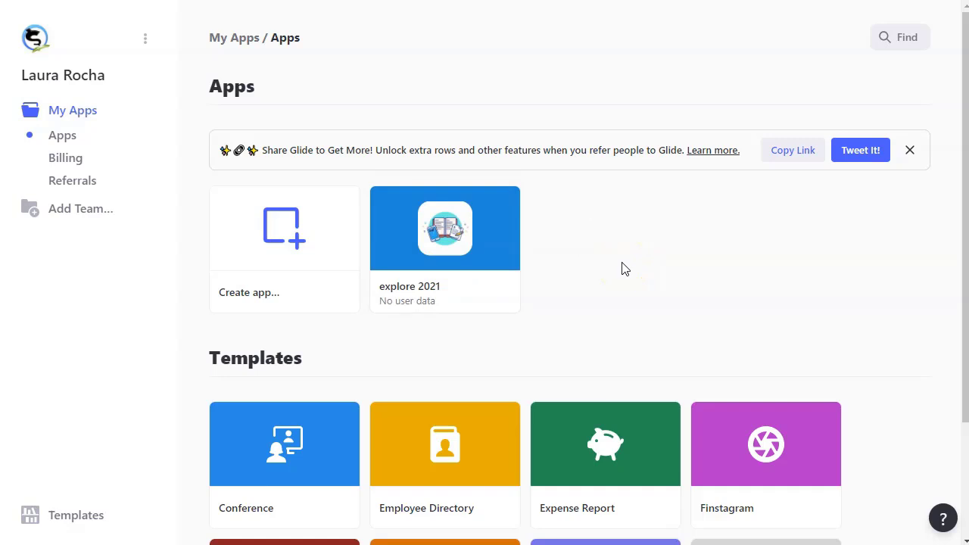
# Look through the starter app templates and the online gallery of templates for creating a new app.
pyautogui.moveTo(279, 241)
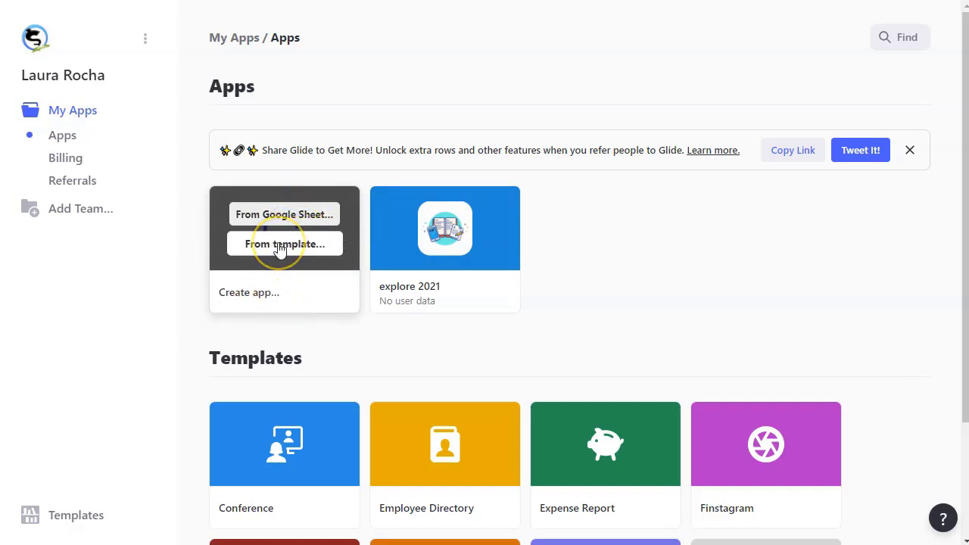
pyautogui.scroll(-2, 279, 251)
pyautogui.moveTo(491, 315)
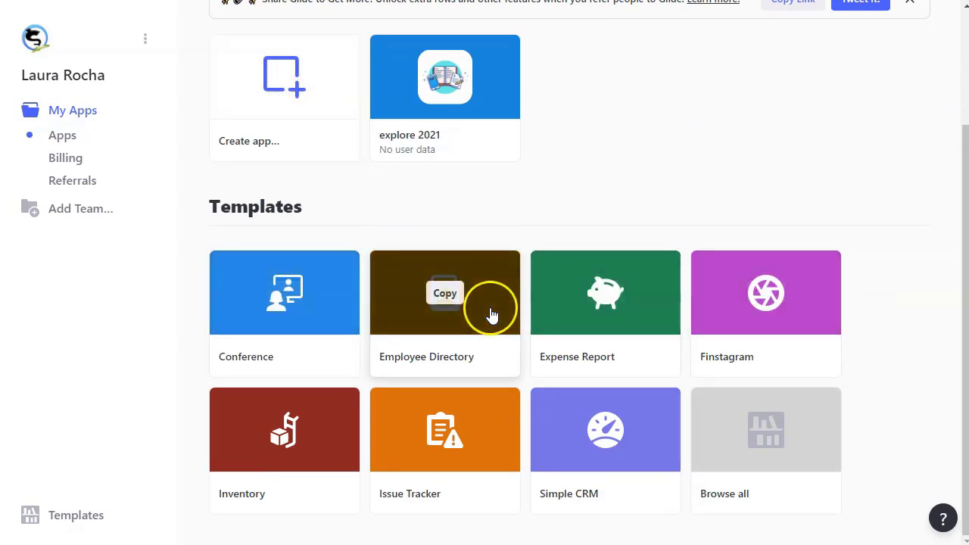
pyautogui.moveTo(619, 458)
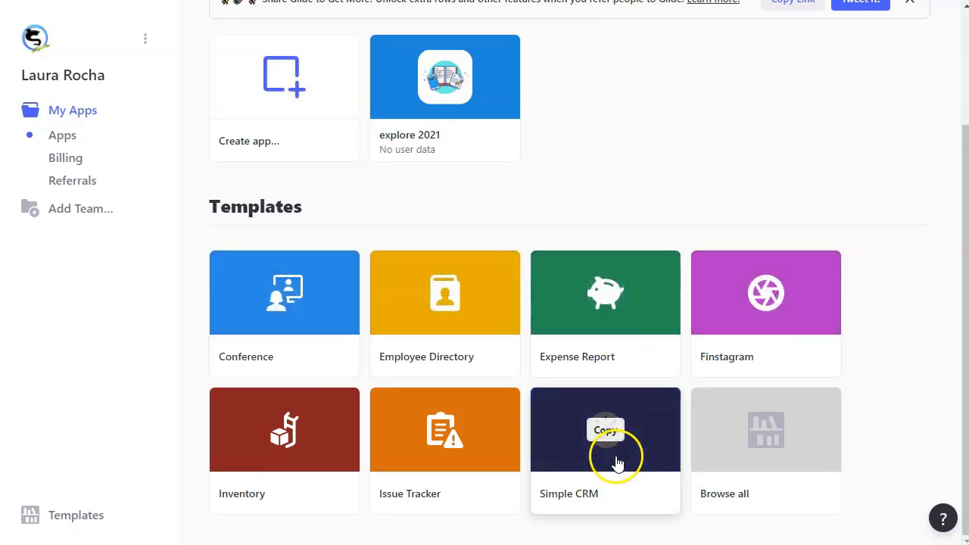
pyautogui.scroll(2, 530, 311)
pyautogui.click(285, 250)
pyautogui.scroll(-4, 435, 323)
pyautogui.scroll(4, 434, 323)
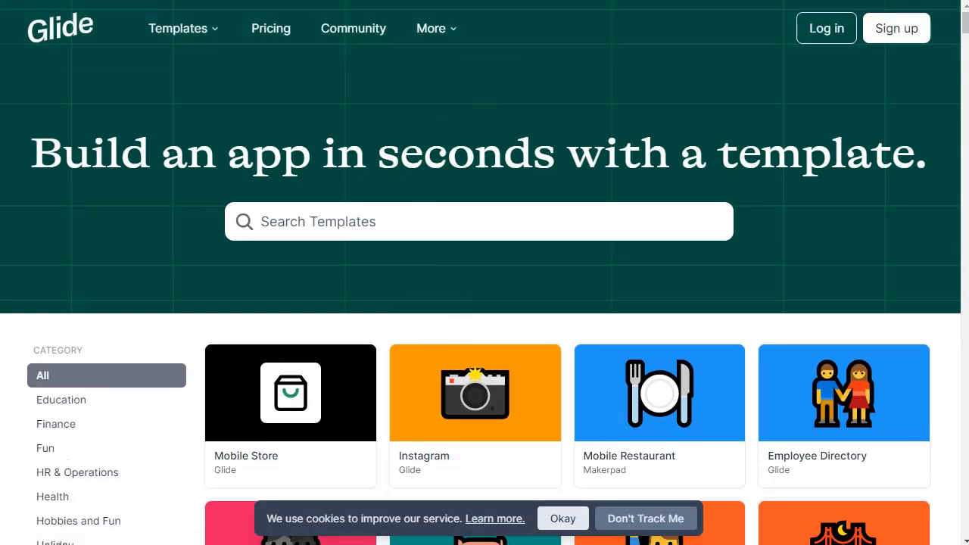
pyautogui.hotkey('alt', 'Left')
# Compare the Home Services Emergency spreadsheet with the Home Services search filters and campaign list in MaxBounty.
pyautogui.moveTo(256, 269)
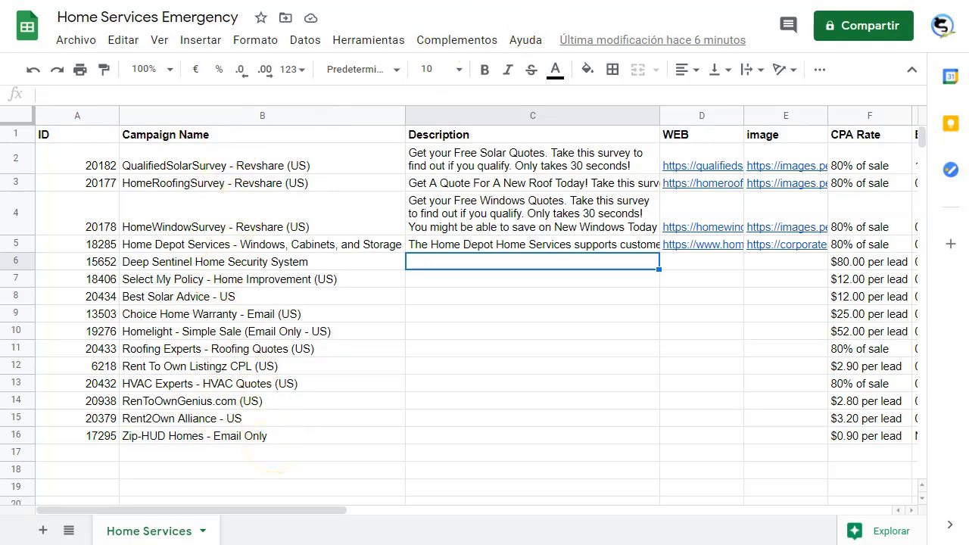
pyautogui.hotkey('ctrl', 'Tab')
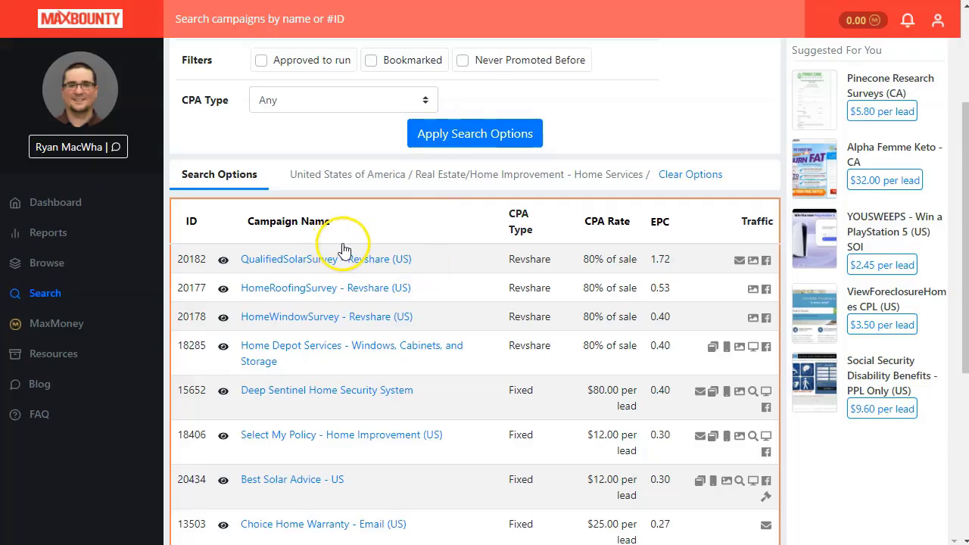
pyautogui.scroll(3, 342, 248)
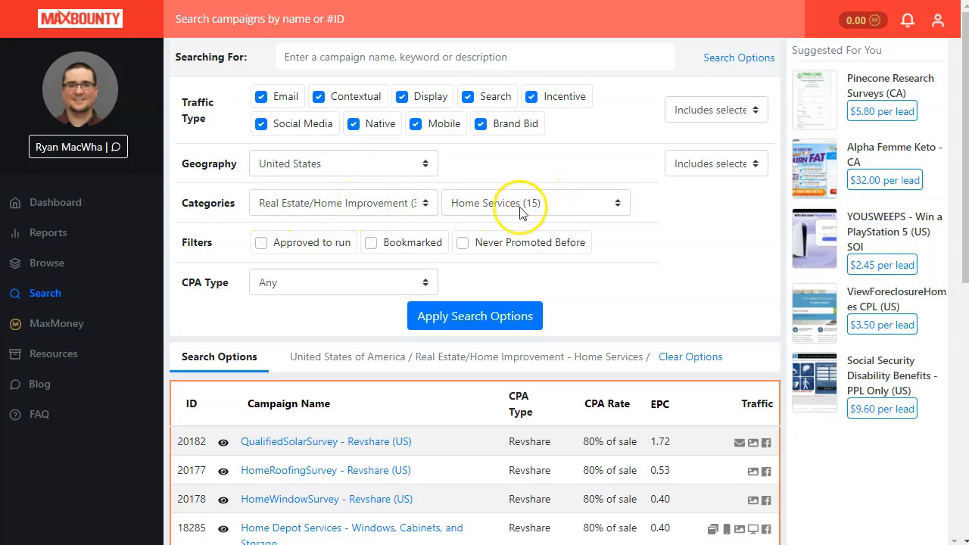
pyautogui.scroll(-3, 529, 206)
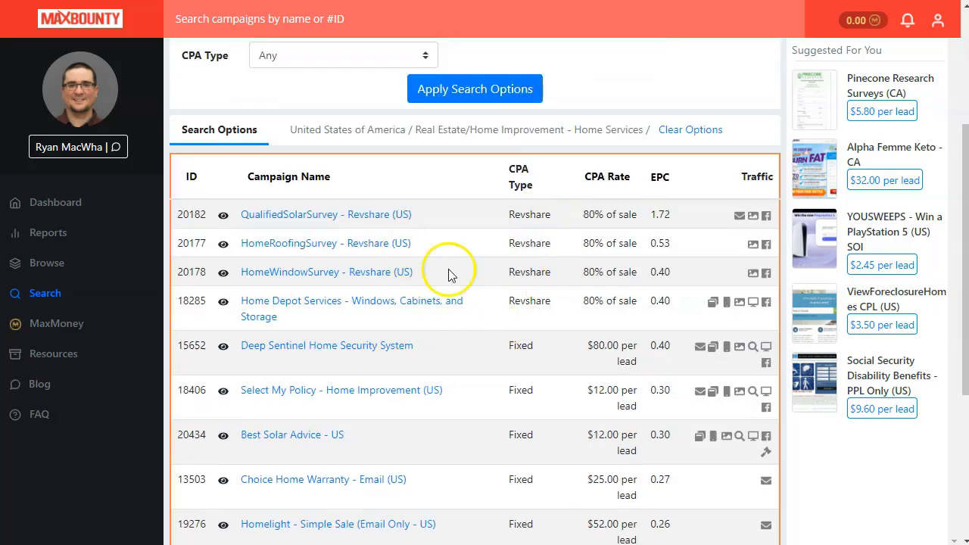
pyautogui.scroll(-3, 389, 275)
pyautogui.scroll(-2, 452, 373)
pyautogui.scroll(2, 453, 373)
pyautogui.hotkey('alt', 'Tab')
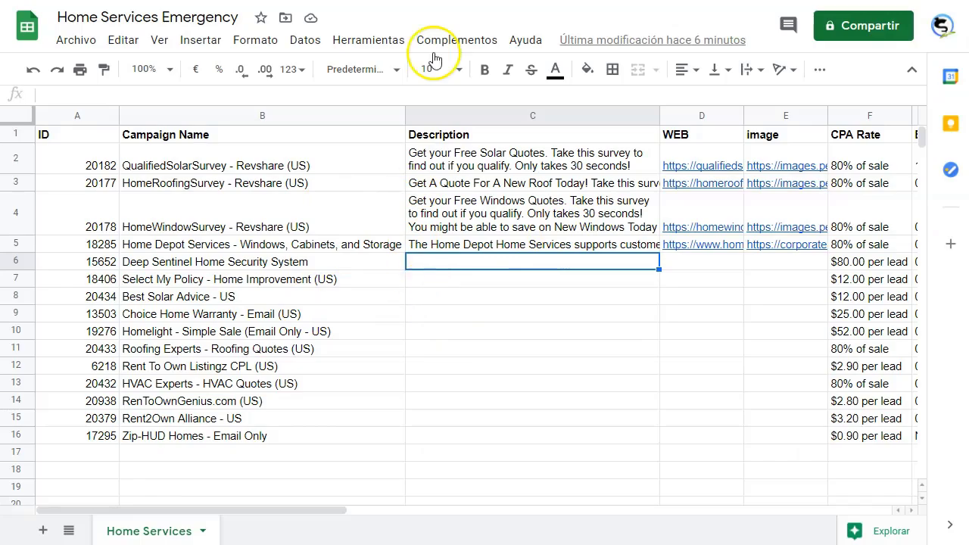
pyautogui.hotkey('alt', 'Tab')
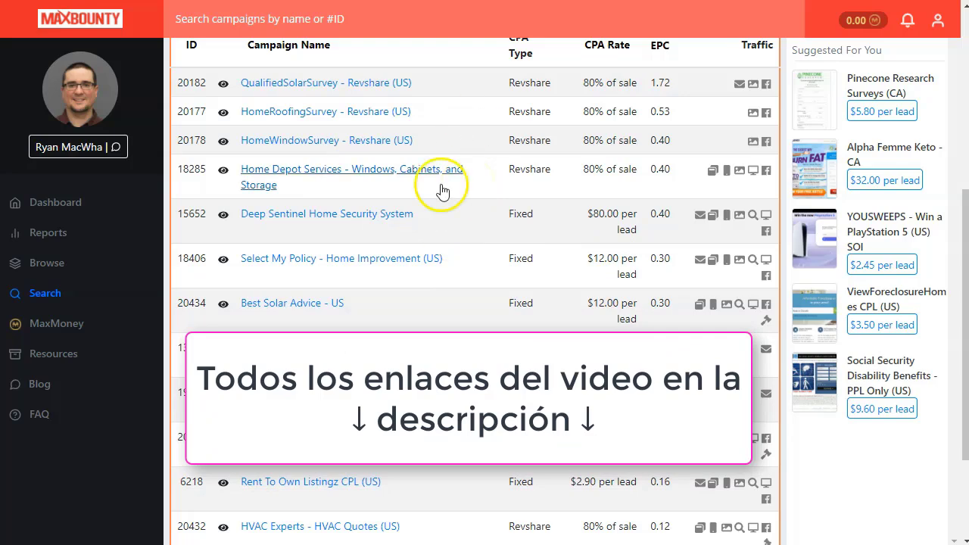
# Search the campaigns in the Education category with the Portals subcategory.
pyautogui.scroll(5, 434, 322)
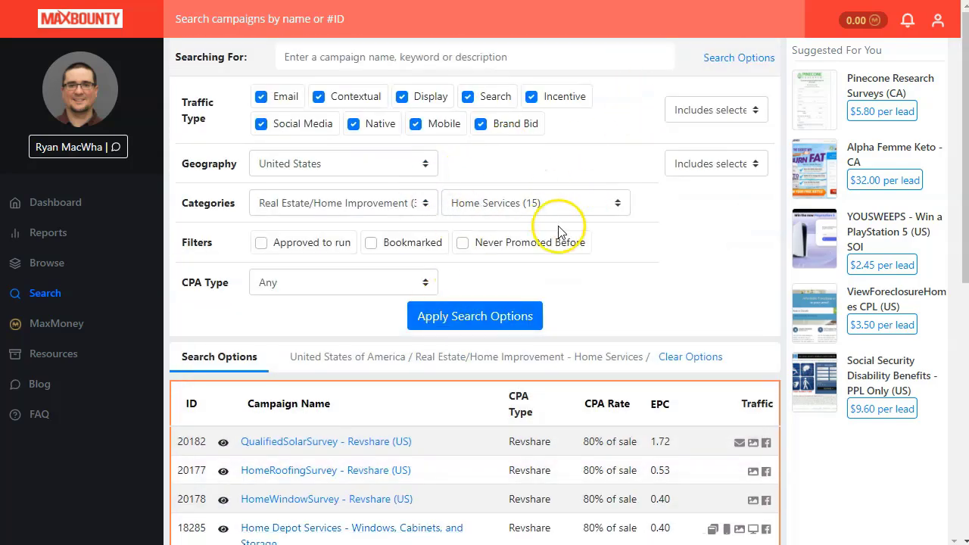
pyautogui.click(379, 204)
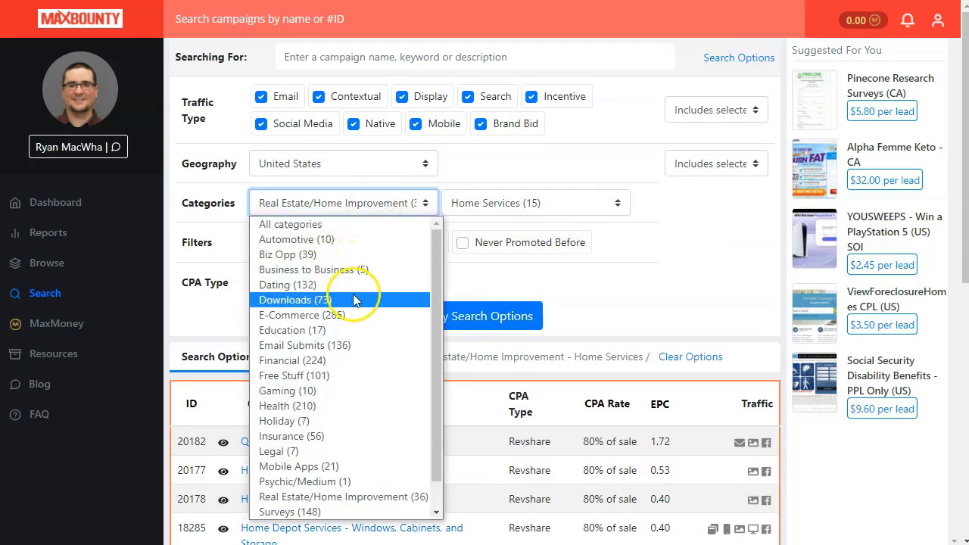
pyautogui.click(358, 334)
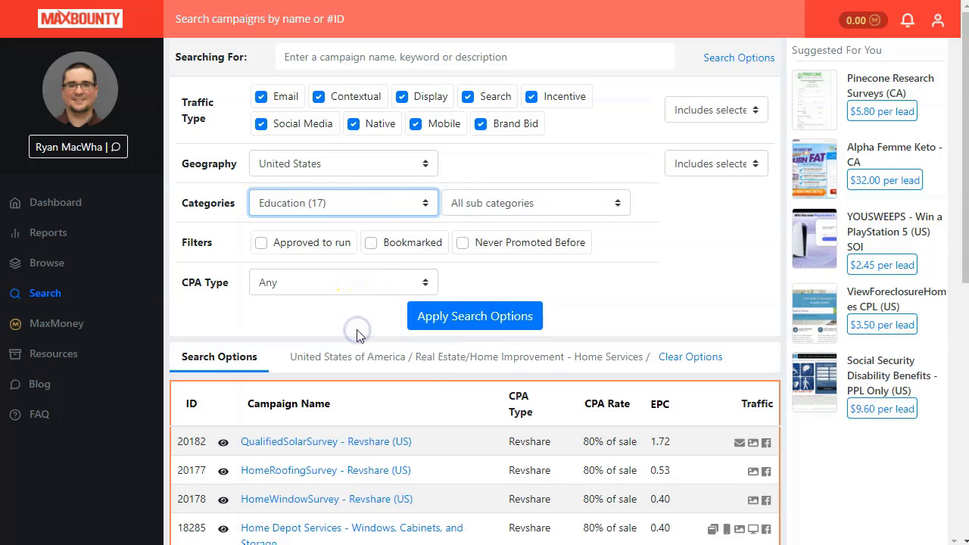
pyautogui.click(498, 209)
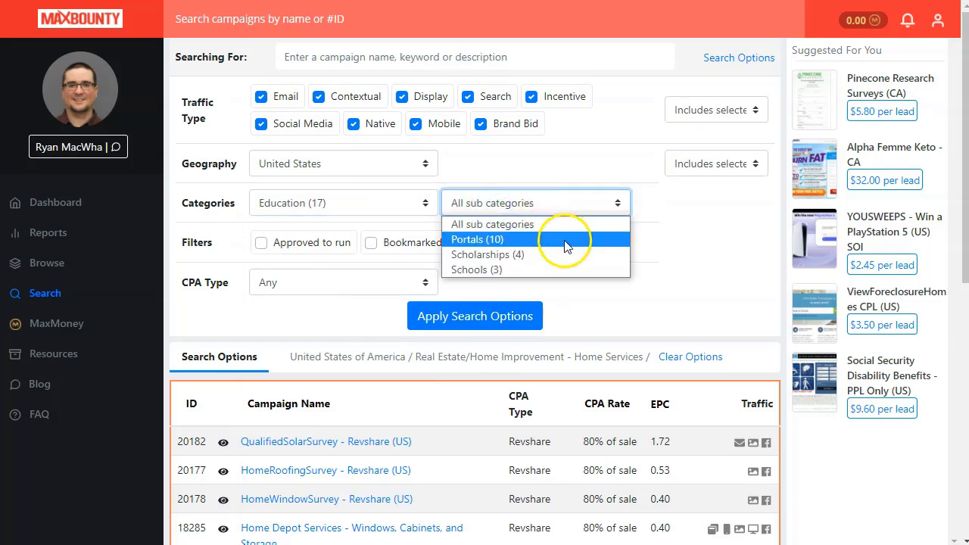
pyautogui.click(513, 239)
pyautogui.click(501, 321)
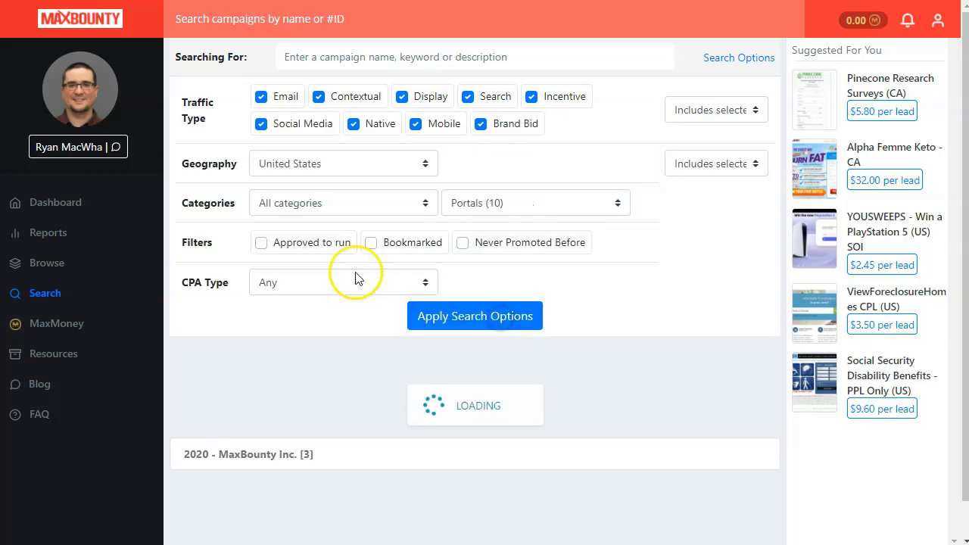
# Export the 10 x 7 campaign results table to a new Google Sheets spreadsheet with Table Capture.
pyautogui.scroll(-1, 356, 275)
pyautogui.scroll(-2, 356, 279)
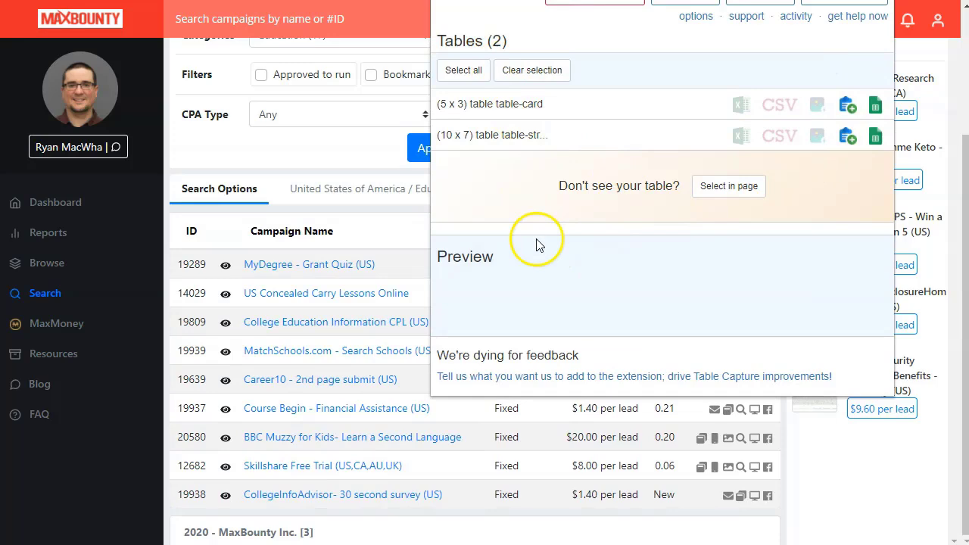
pyautogui.moveTo(540, 112)
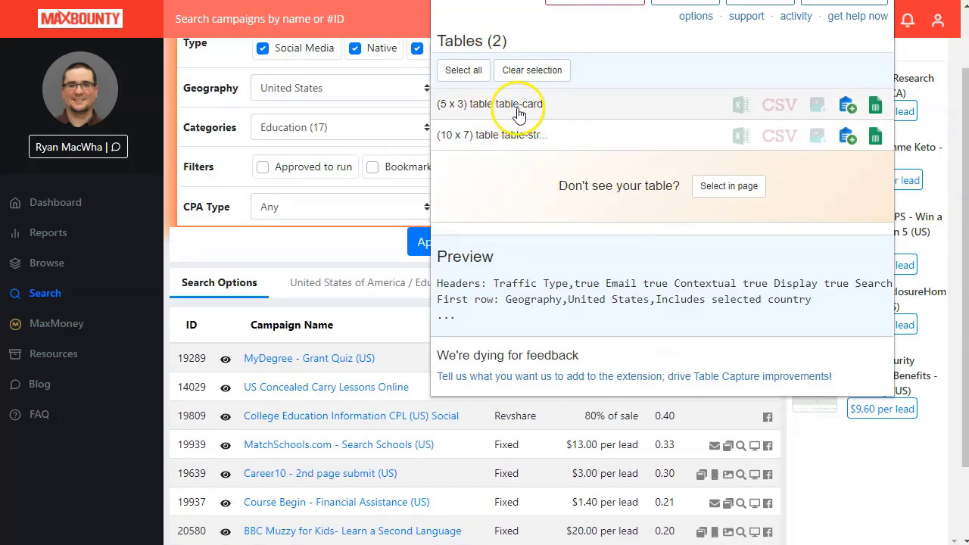
pyautogui.moveTo(541, 136)
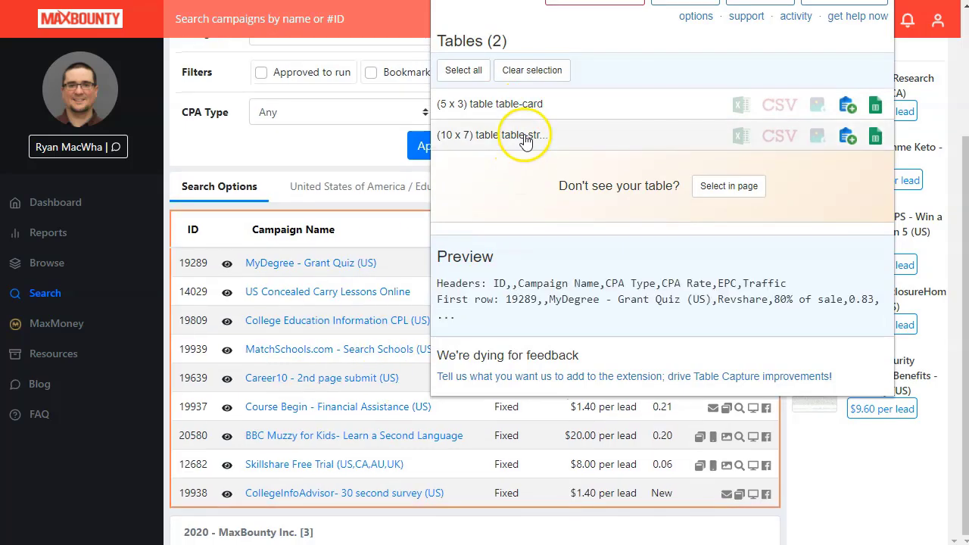
pyautogui.click(876, 140)
pyautogui.click(327, 265)
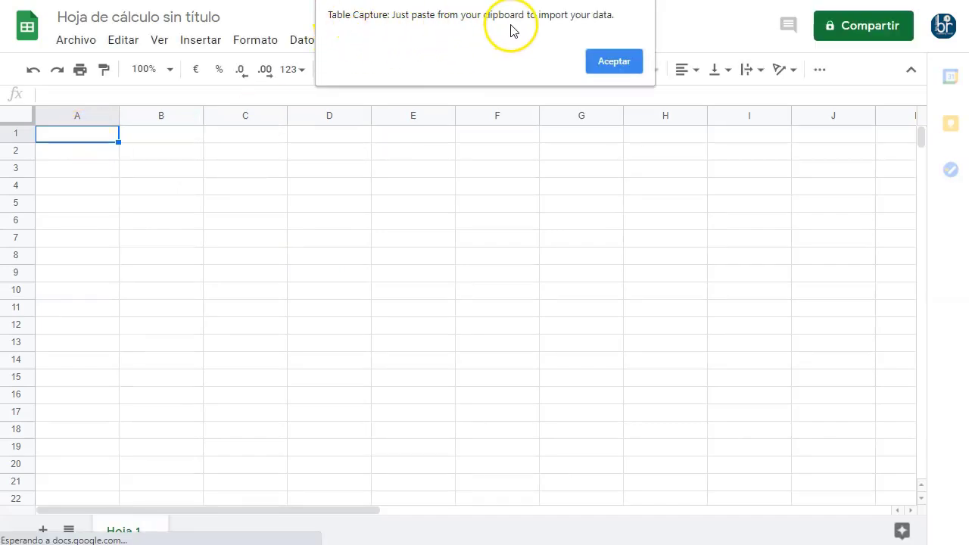
# Dismiss the import notice and paste the captured campaign table into the blank sheet starting at cell A1.
pyautogui.click(610, 61)
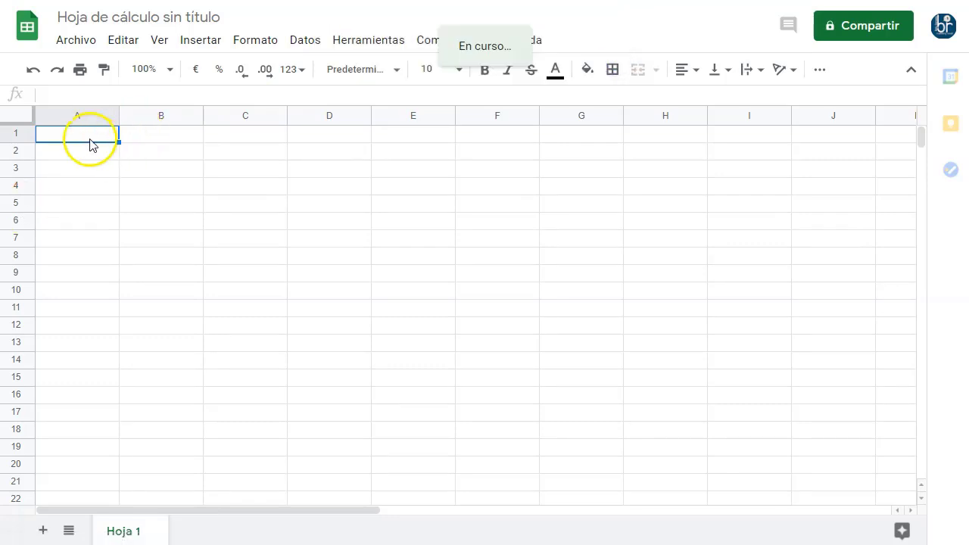
pyautogui.rightClick(89, 140)
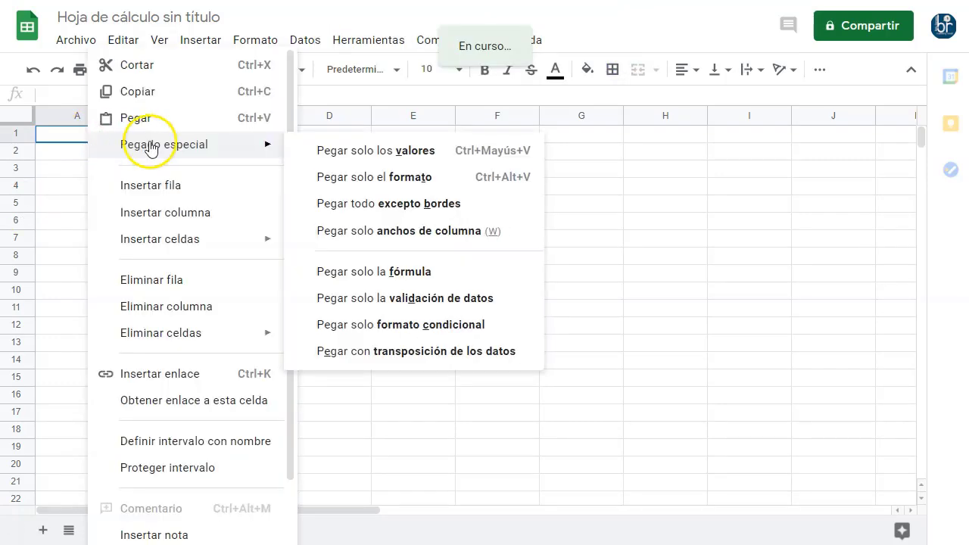
pyautogui.click(48, 140)
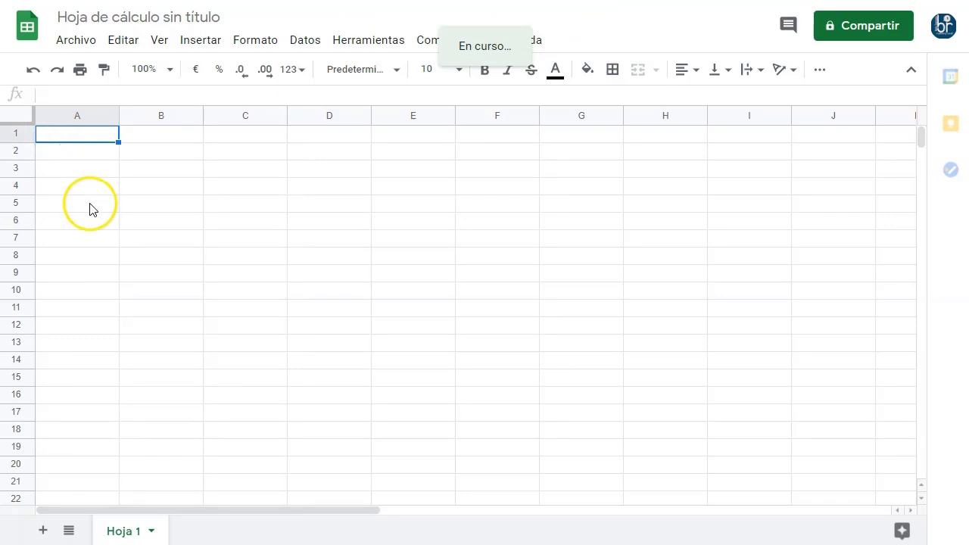
pyautogui.hotkey('ctrl', 'v')
pyautogui.click(324, 401)
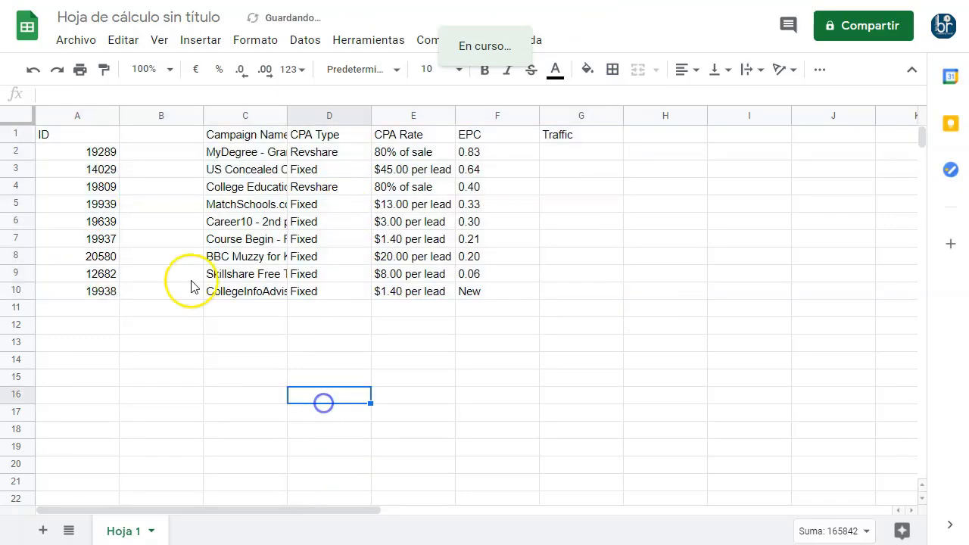
# Make the header row from ID to Traffic (A1:G1) bold.
pyautogui.moveTo(55, 137); pyautogui.dragTo(561, 129)
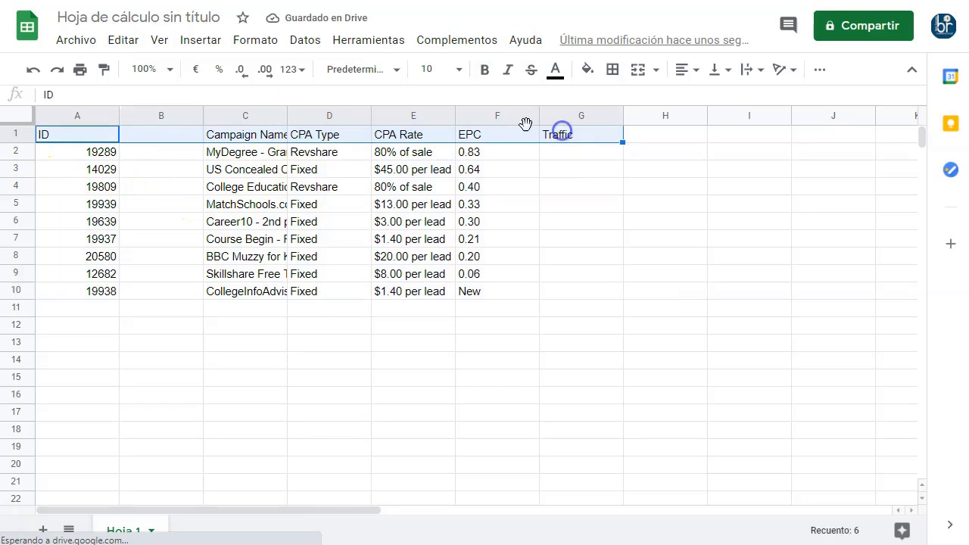
pyautogui.click(481, 72)
pyautogui.click(411, 257)
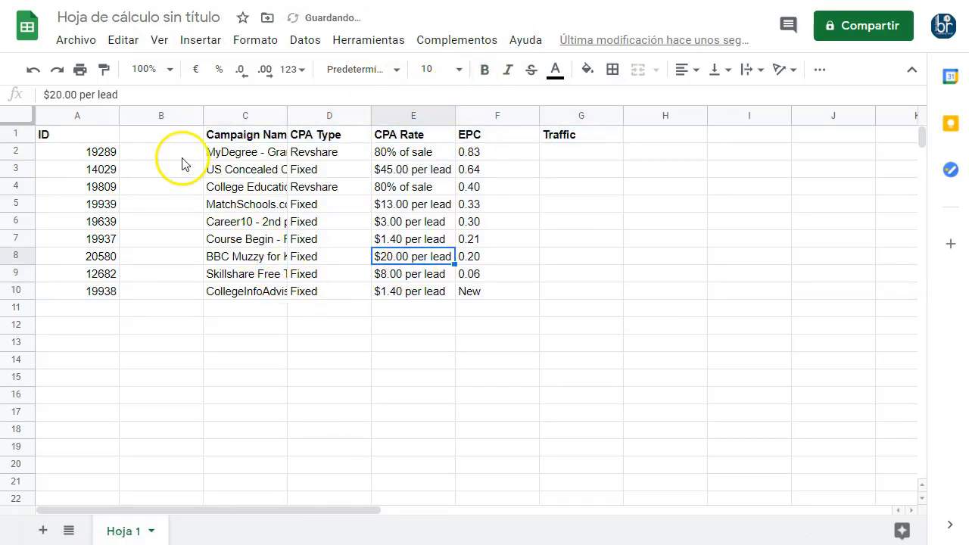
# Enter Description as the header of the empty column B.
pyautogui.click(168, 135)
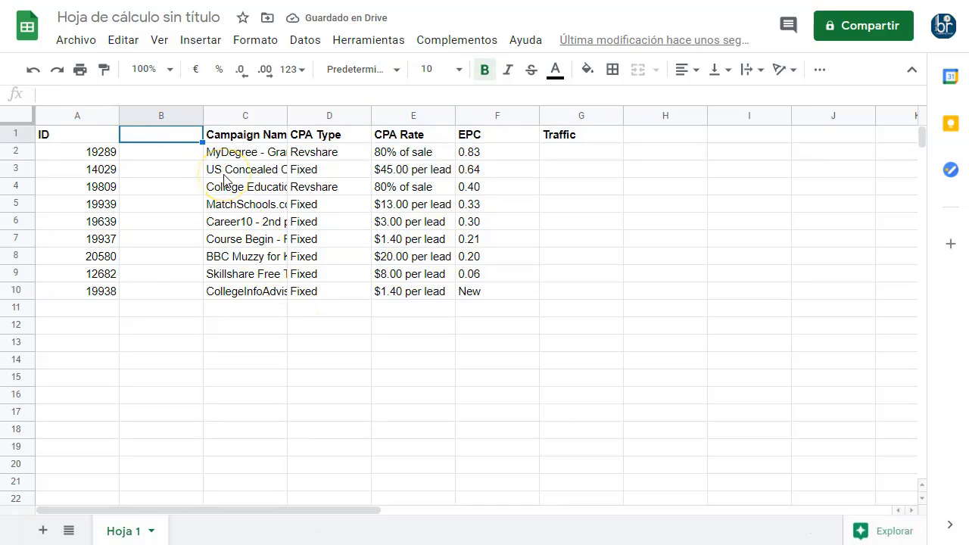
pyautogui.write('Descrip')
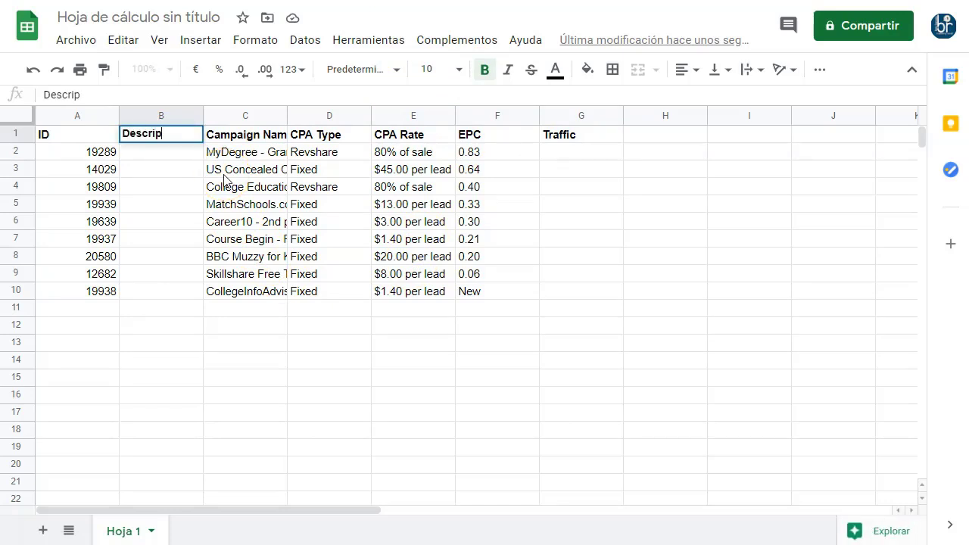
pyautogui.press('Tab')
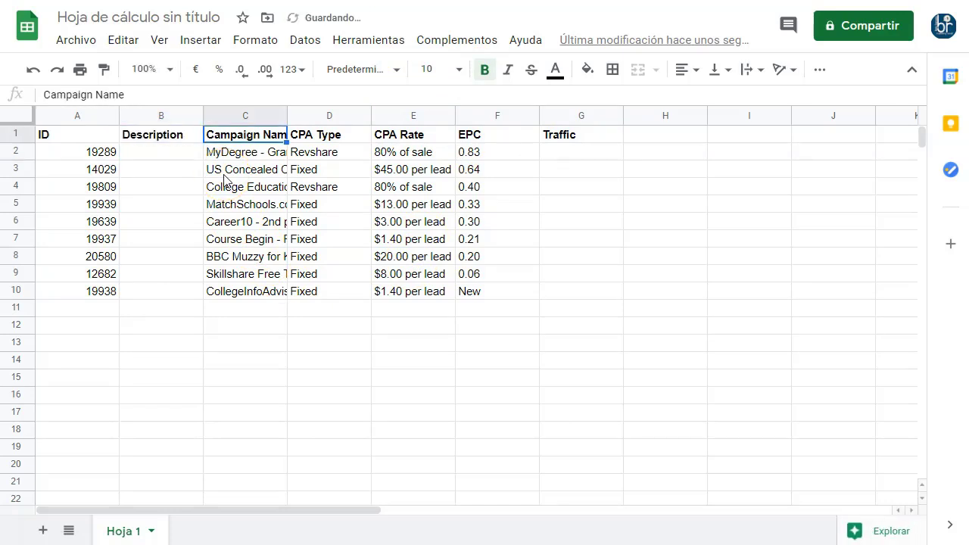
pyautogui.press('Tab')
pyautogui.press('Tab')
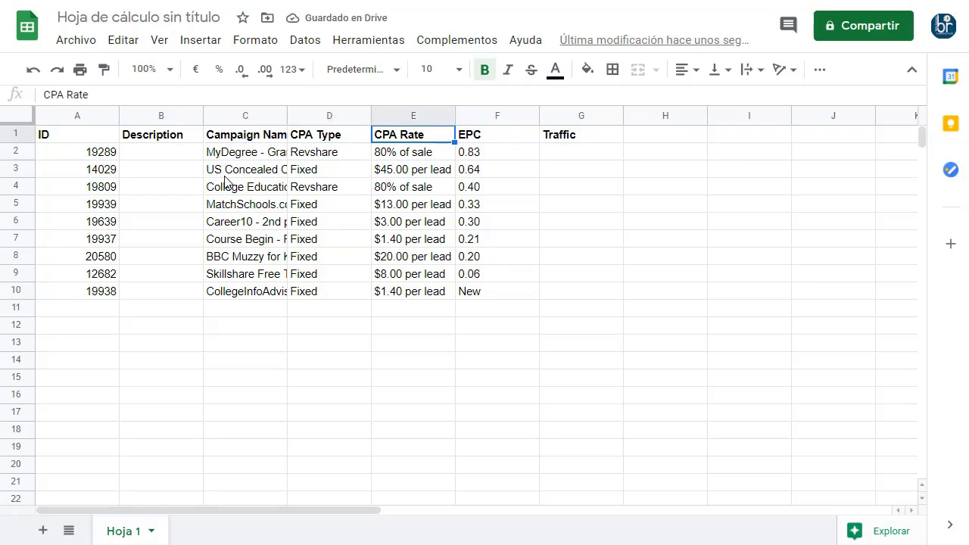
# Insert one empty column to the right of the CPA Type column.
pyautogui.click(351, 115)
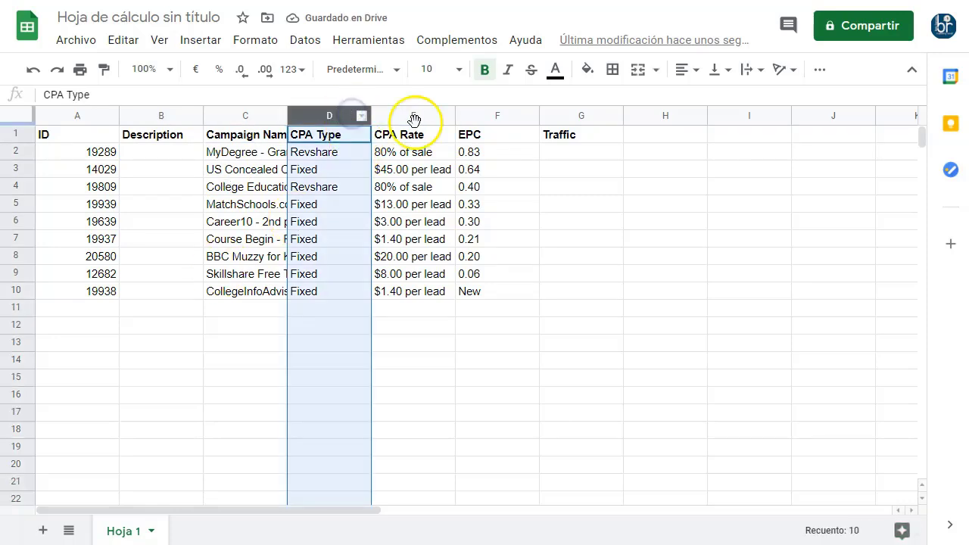
pyautogui.click(481, 361)
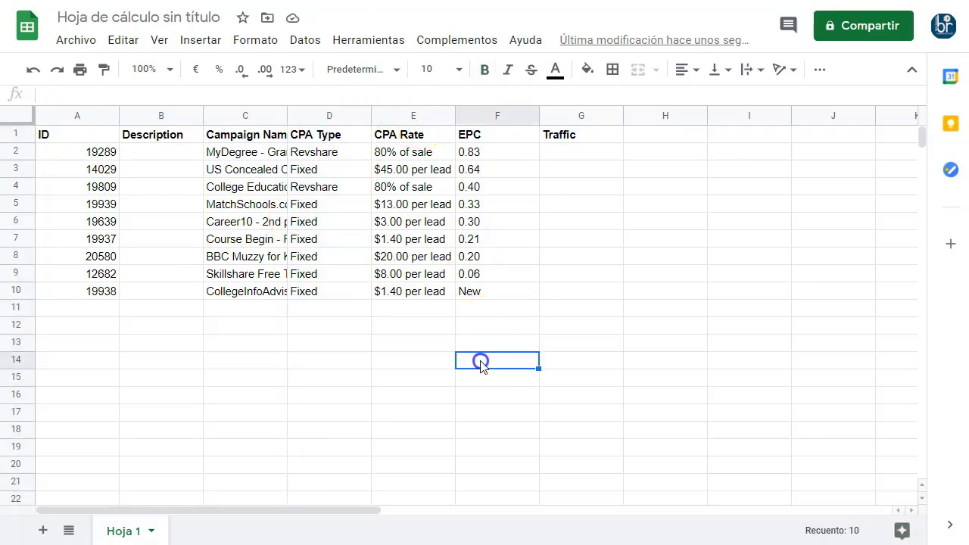
pyautogui.click(313, 117)
pyautogui.rightClick(315, 115)
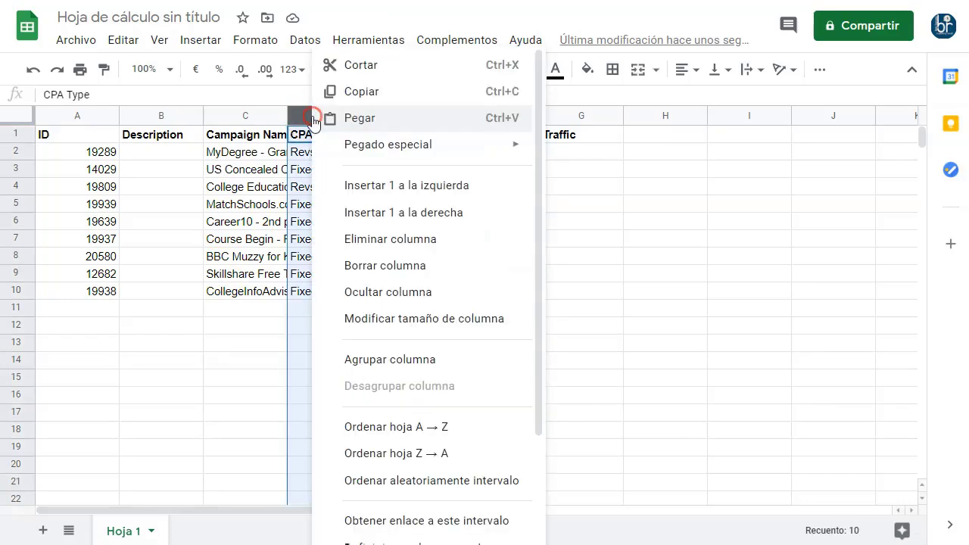
pyautogui.click(407, 213)
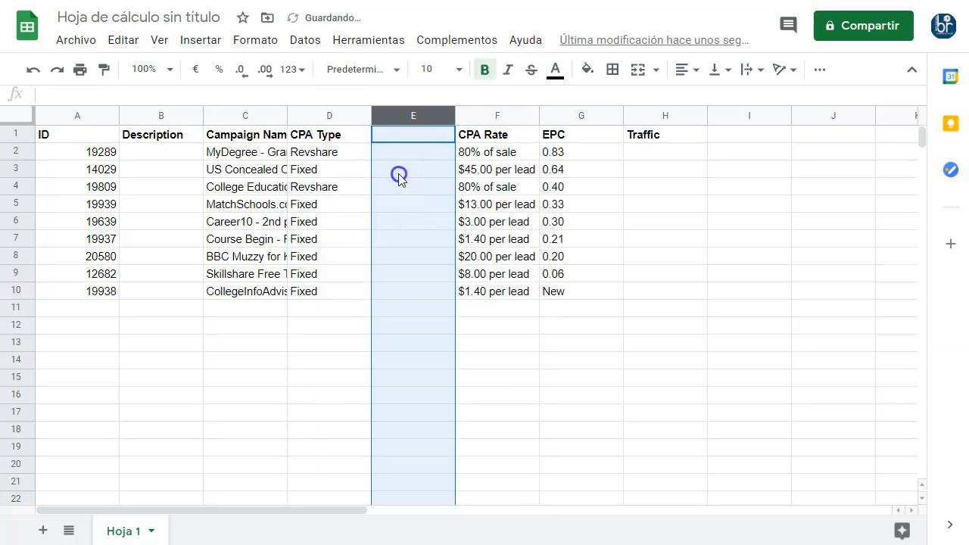
# Move the CPA Type column into the empty column E so that column D is free.
pyautogui.click(399, 176)
pyautogui.click(335, 115)
pyautogui.moveTo(336, 113); pyautogui.dragTo(406, 111)
pyautogui.moveTo(376, 161); pyautogui.dragTo(376, 159)
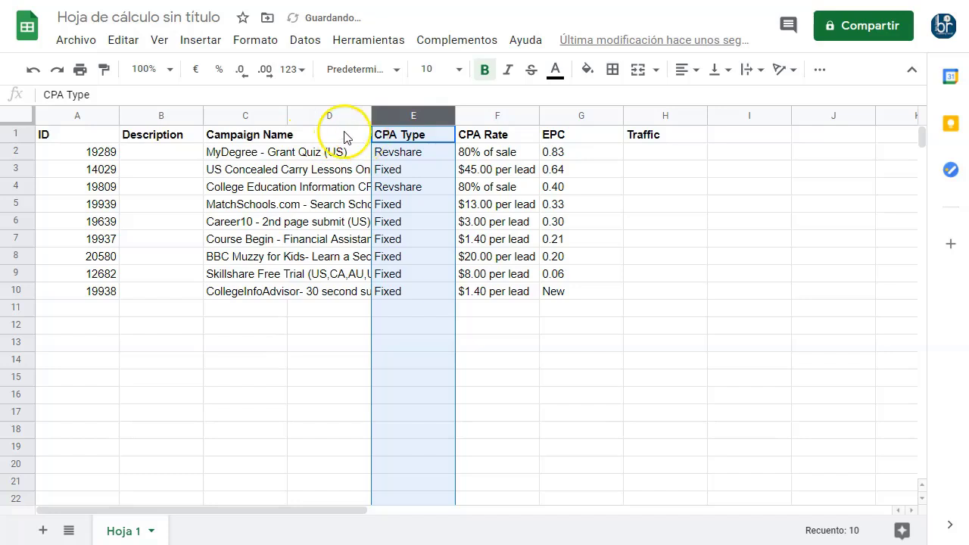
# Enter VISIT US as the header of the empty column D.
pyautogui.click(336, 130)
pyautogui.write('WEB')
pyautogui.press('Return')
pyautogui.press('Up')
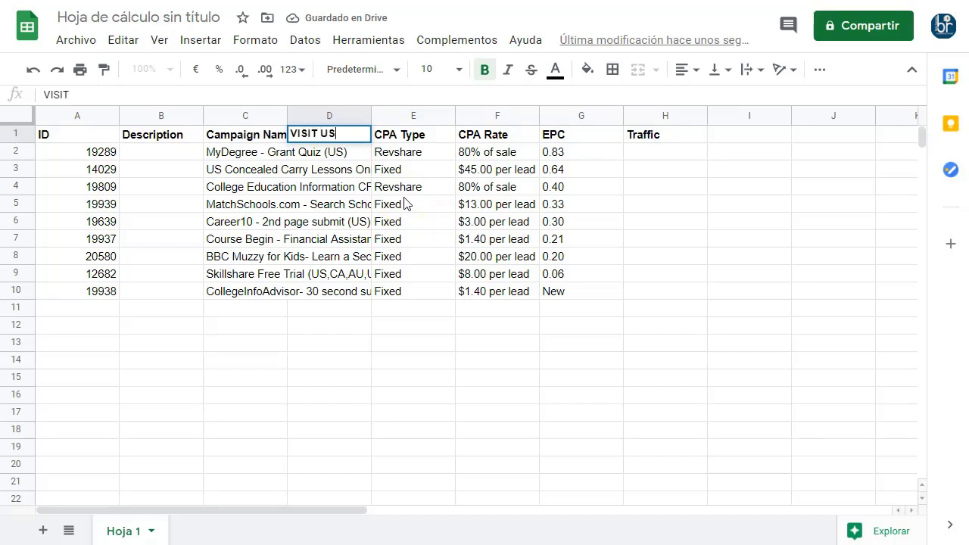
pyautogui.write('VISIT US')
pyautogui.press('Tab')
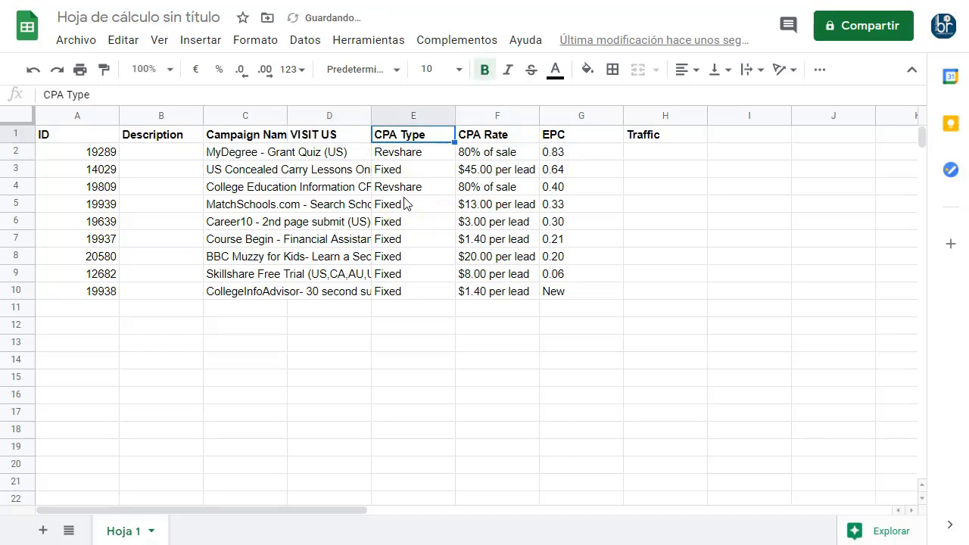
# Insert two empty columns to the left of the CPA Type column.
pyautogui.click(420, 115)
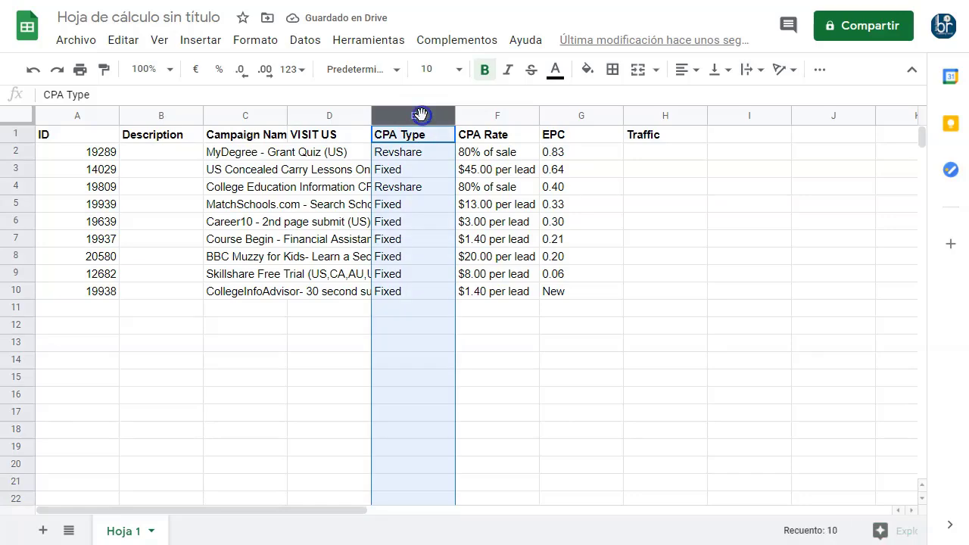
pyautogui.rightClick(423, 118)
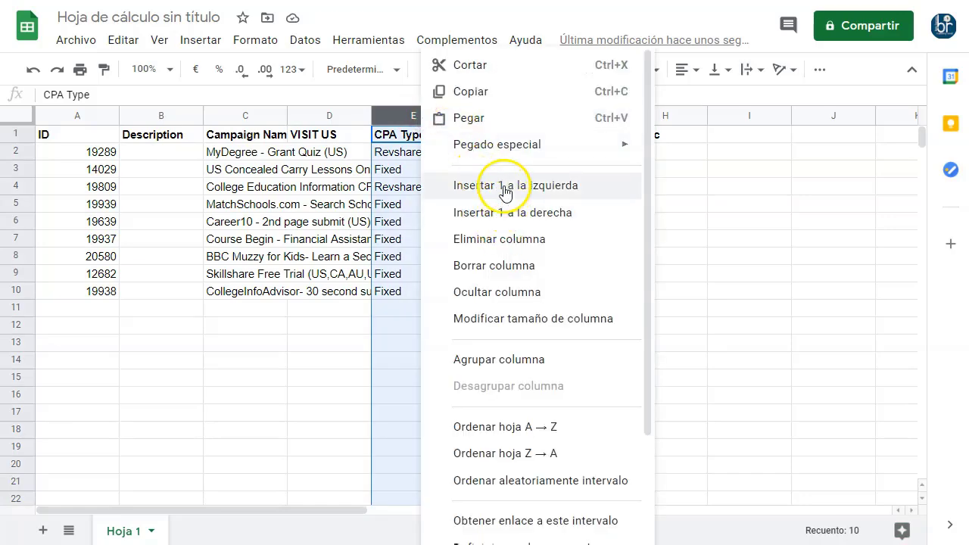
pyautogui.click(503, 187)
pyautogui.rightClick(424, 123)
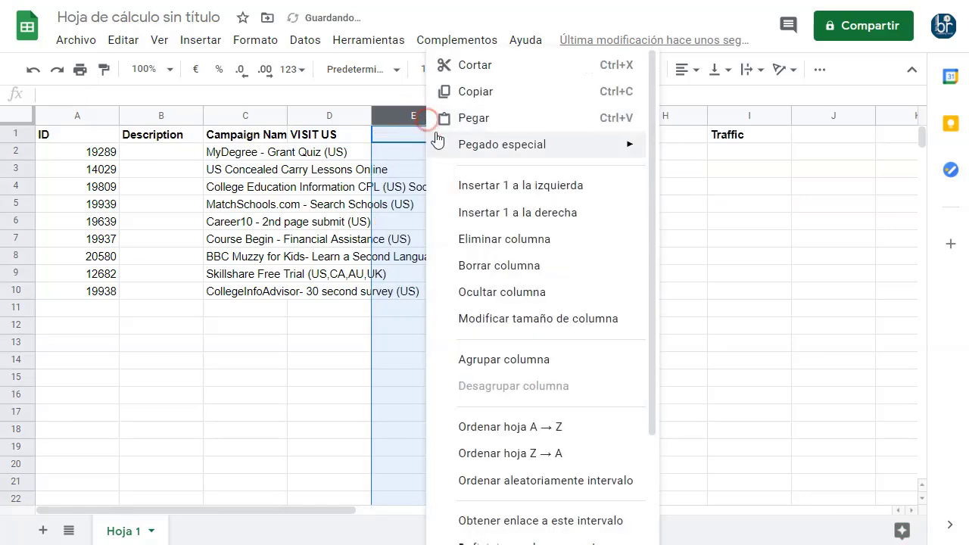
pyautogui.click(505, 186)
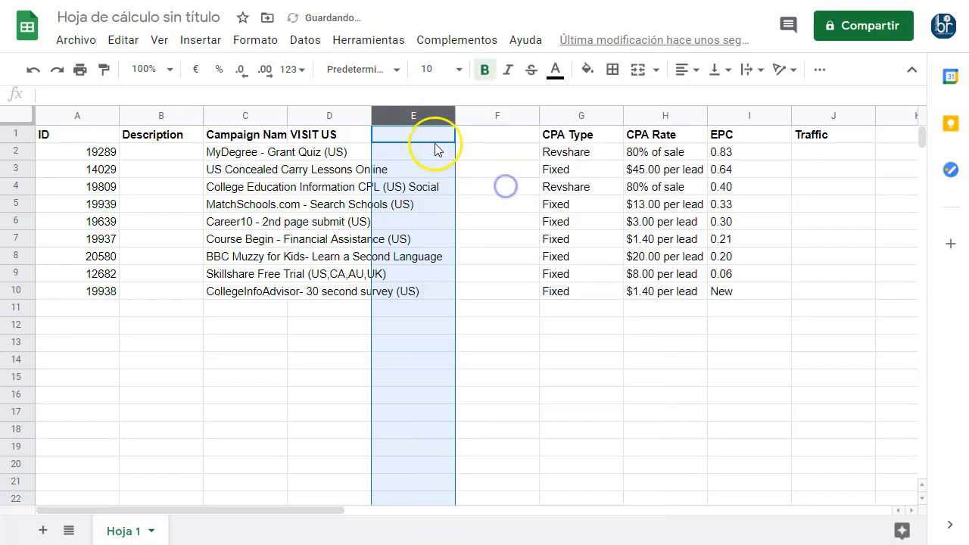
# Enter Photo and Rate as the headers of the empty columns E and F.
pyautogui.click(415, 134)
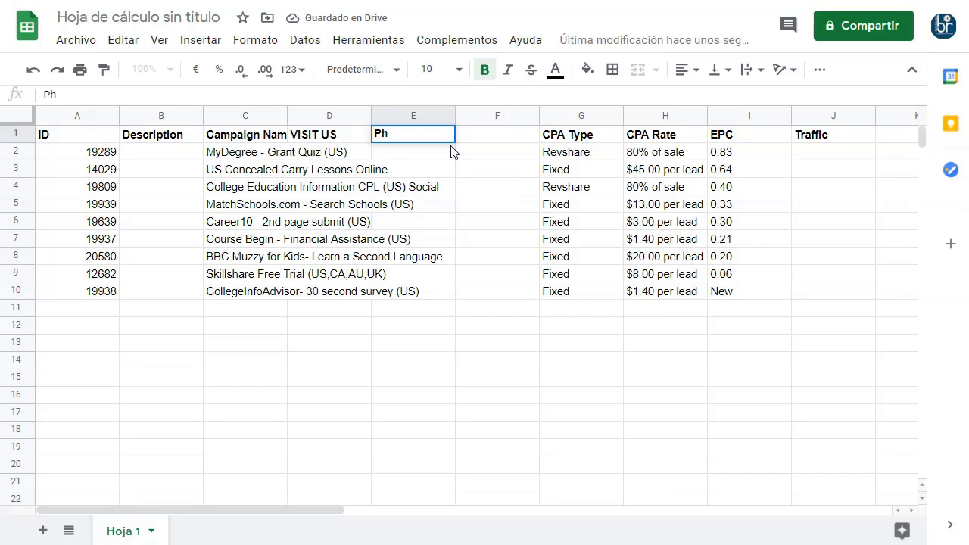
pyautogui.press('Tab')
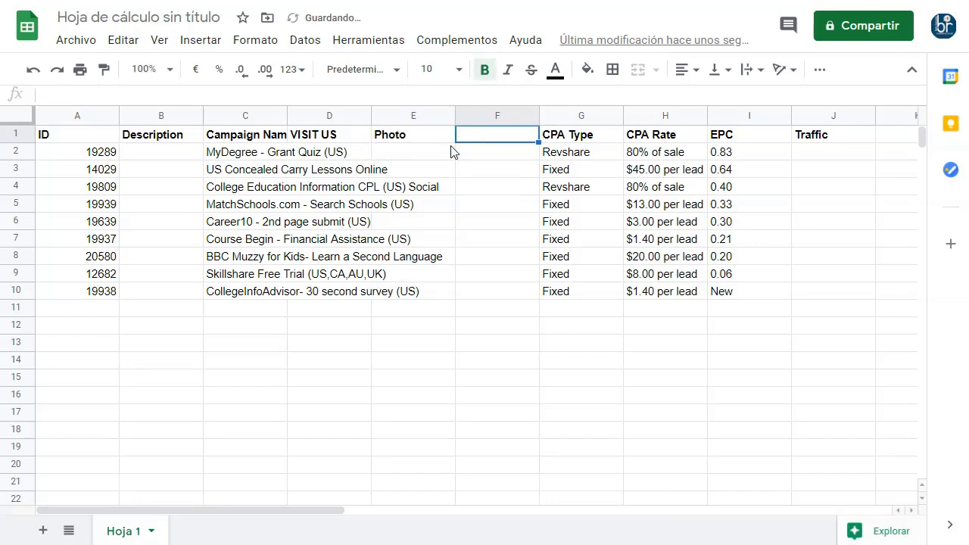
pyautogui.press('Left')
pyautogui.press('Left')
pyautogui.press('Left')
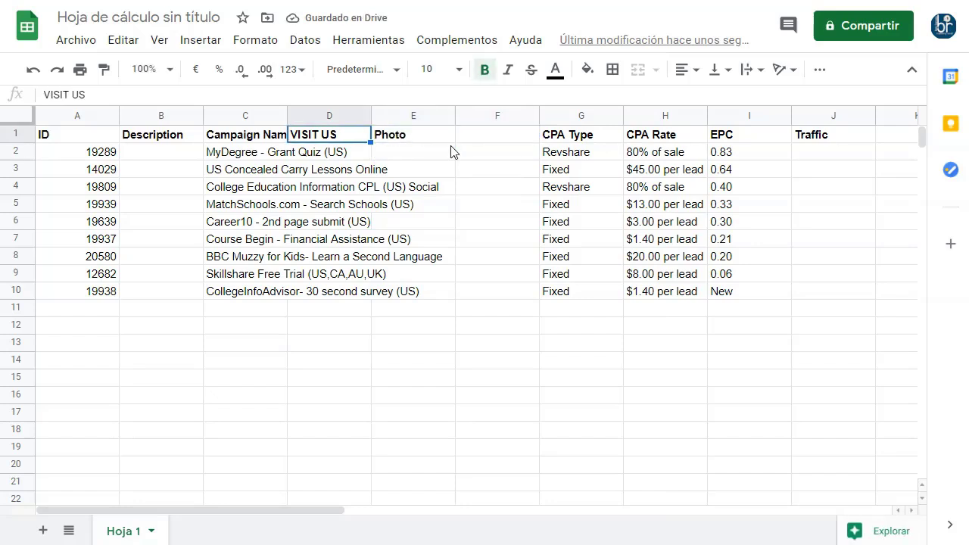
pyautogui.press('Right')
pyautogui.press('Right')
pyautogui.press('Right')
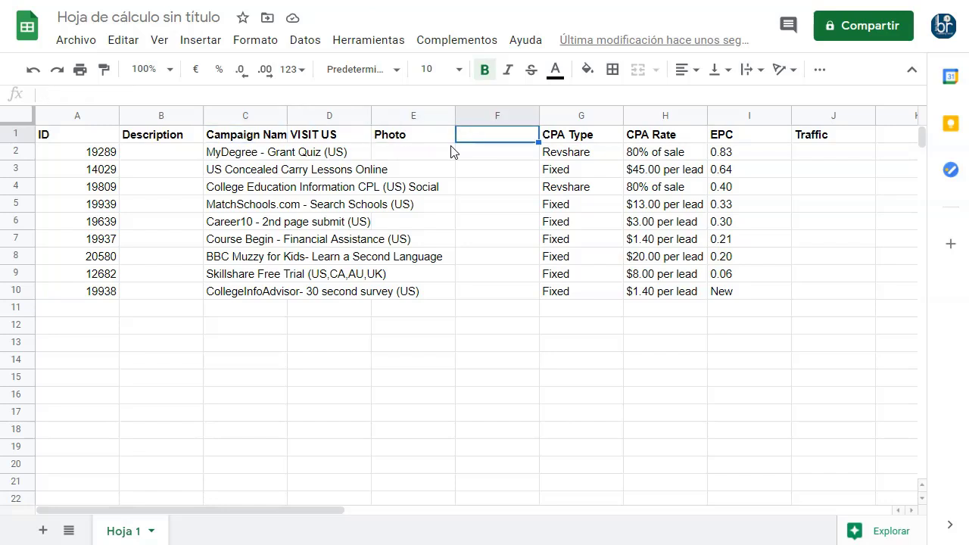
pyautogui.write('Rate')
pyautogui.press('Return')
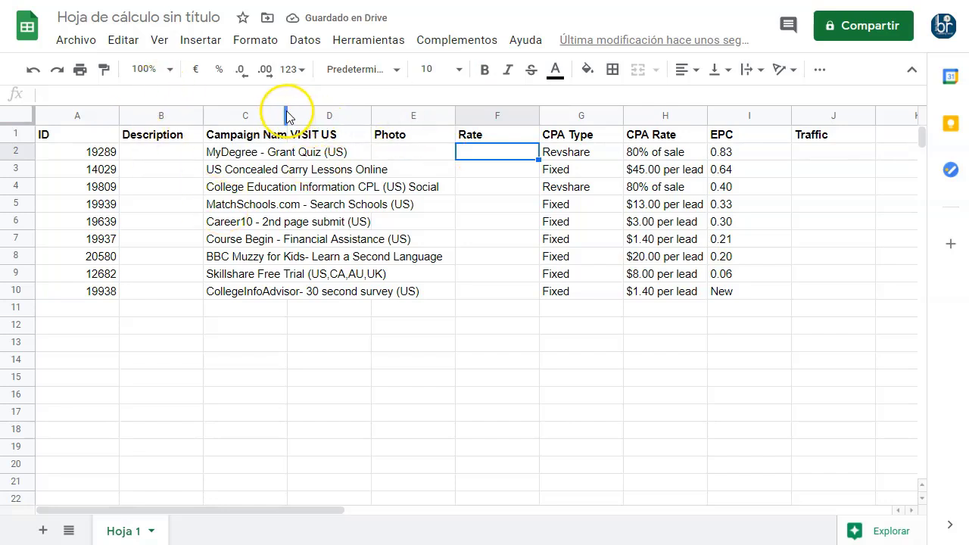
# Widen the Campaign Name column to about twice its width and select the empty Description cell B2.
pyautogui.moveTo(287, 112); pyautogui.dragTo(380, 112)
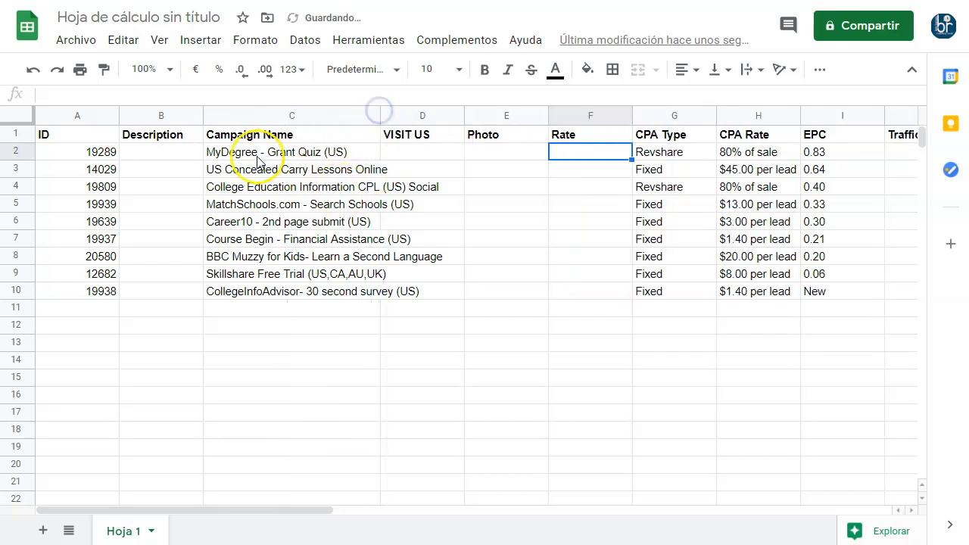
pyautogui.click(253, 155)
pyautogui.click(176, 154)
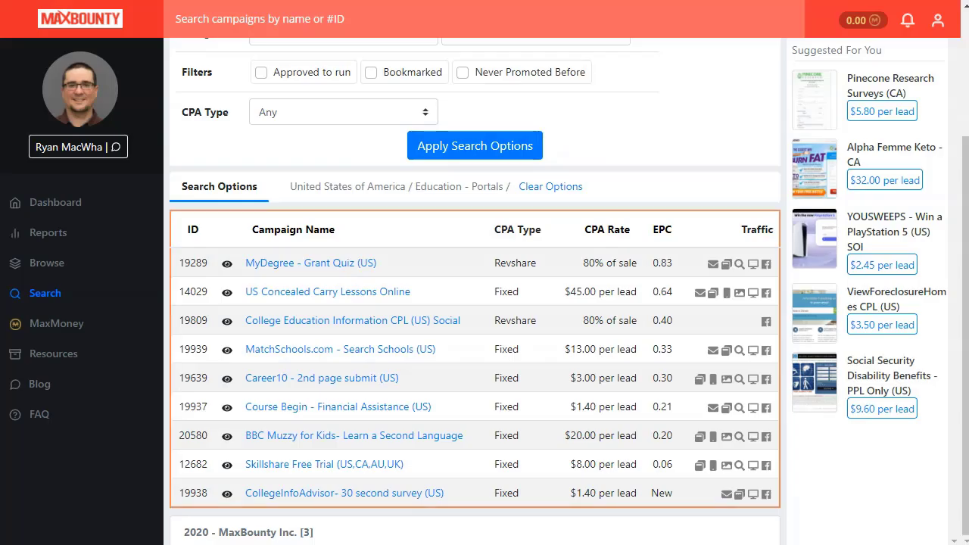
# In the MaxBounty list, open the MyDegree - Grant Quiz (US) campaign in a new tab and copy the first paragraph of its description.
pyautogui.rightClick(349, 265)
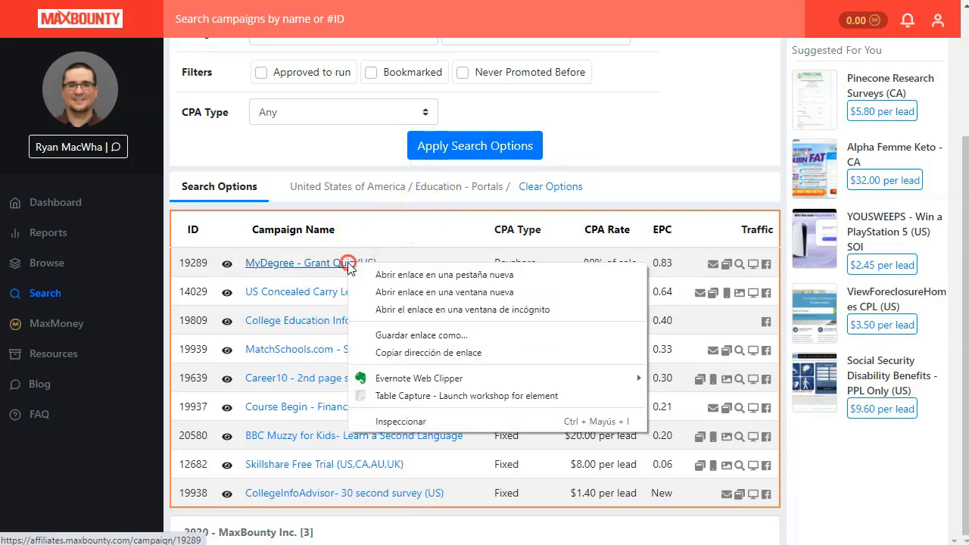
pyautogui.click(386, 276)
pyautogui.click(366, 257)
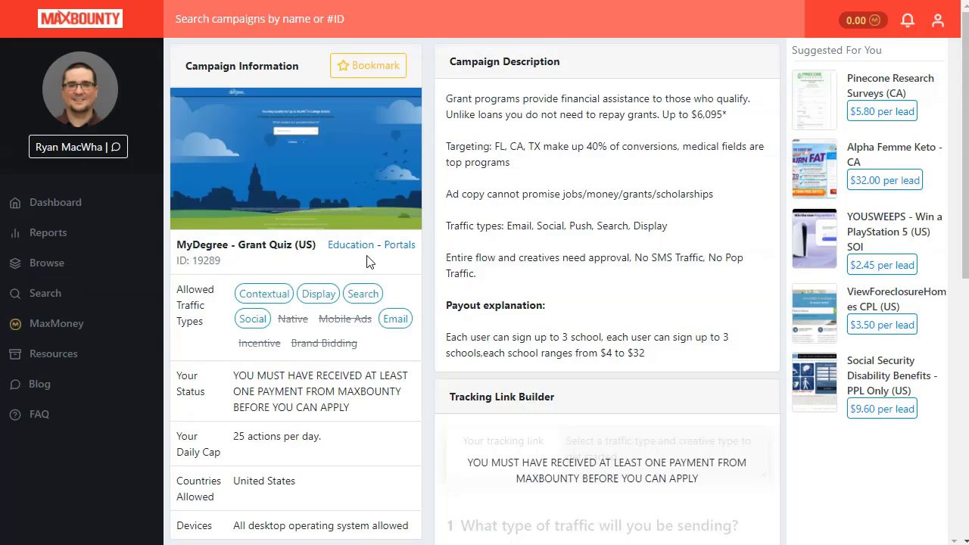
pyautogui.click(448, 99)
pyautogui.moveTo(448, 99); pyautogui.dragTo(712, 117)
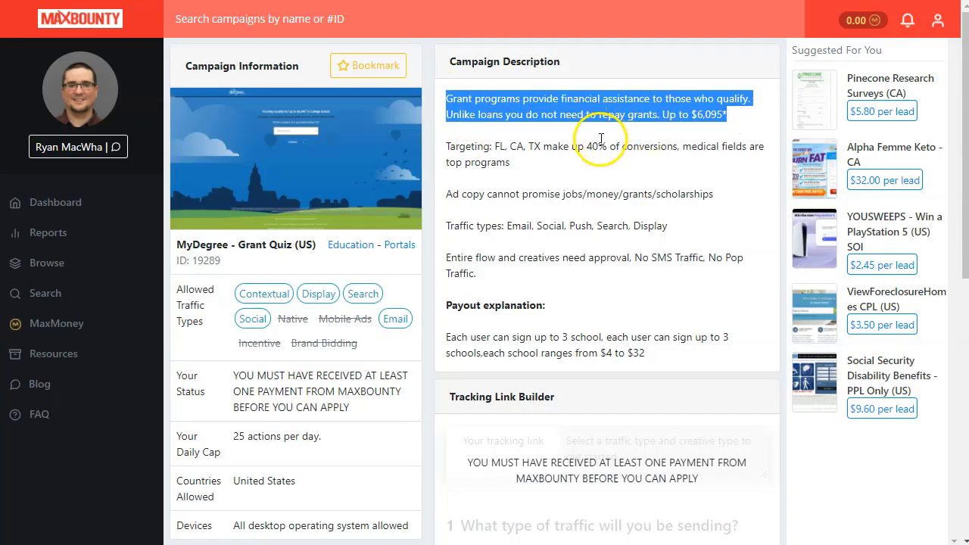
# Return to the Google Sheet and paste the copied description into cell B2 as values only.
pyautogui.hotkey('ctrl', 'Tab')
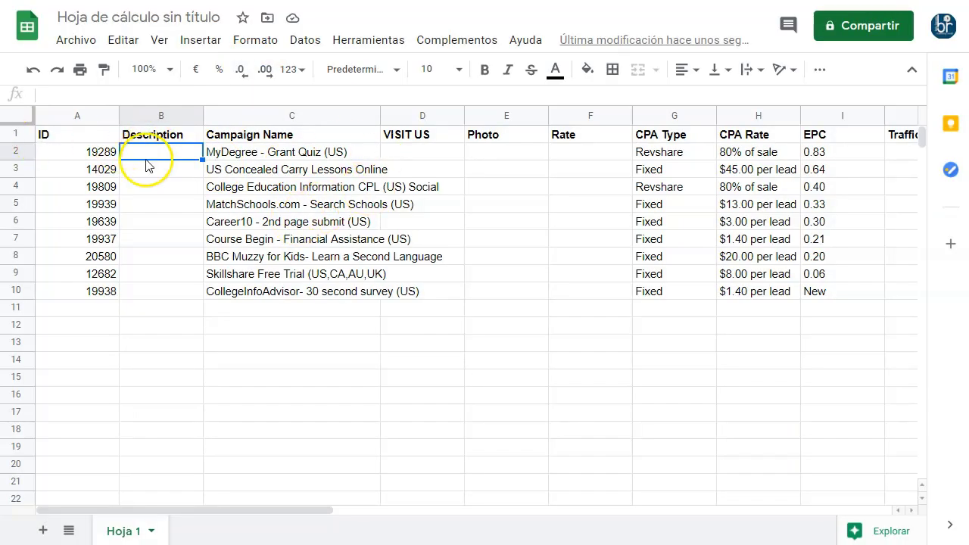
pyautogui.rightClick(145, 159)
pyautogui.moveTo(146, 155)
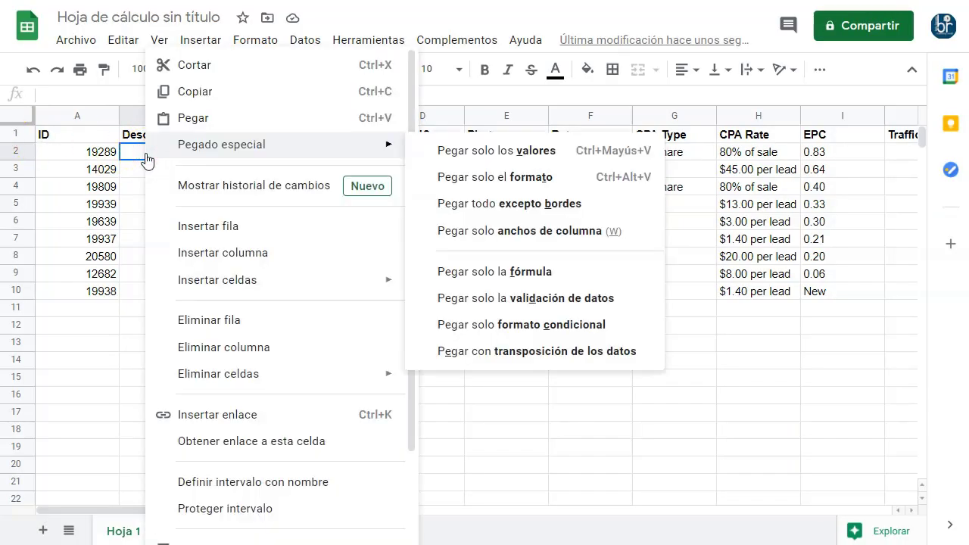
pyautogui.click(573, 151)
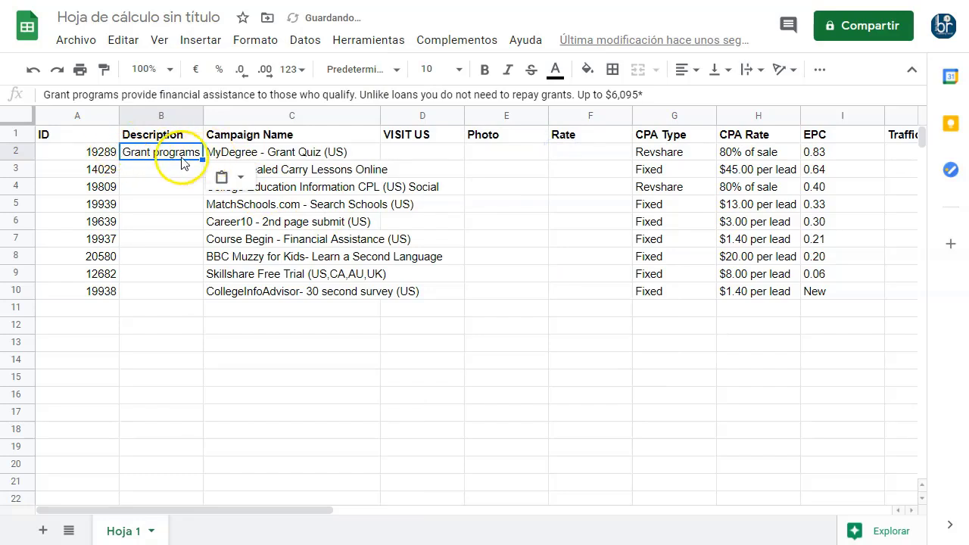
# Widen the Description column to about three times its width and wrap the text in cell B2.
pyautogui.moveTo(202, 114); pyautogui.dragTo(383, 115)
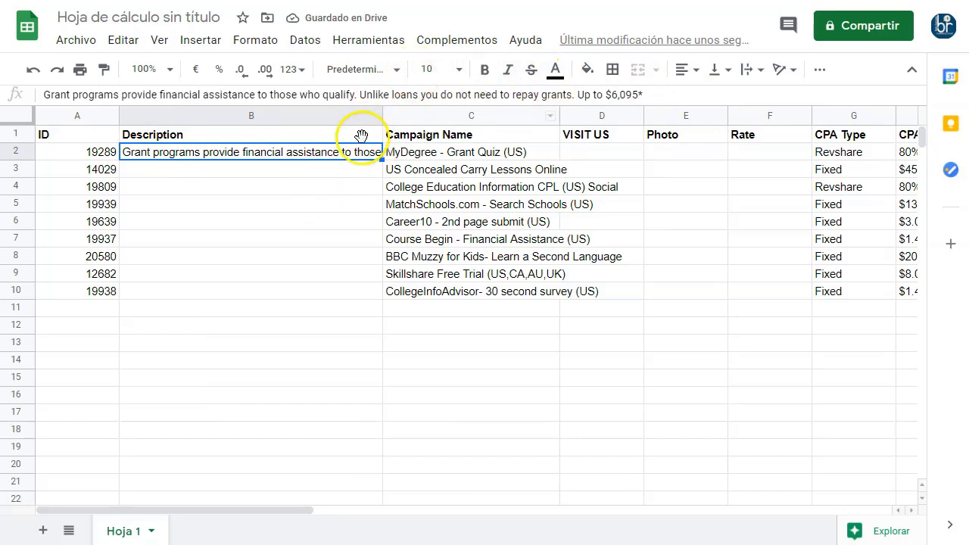
pyautogui.click(755, 70)
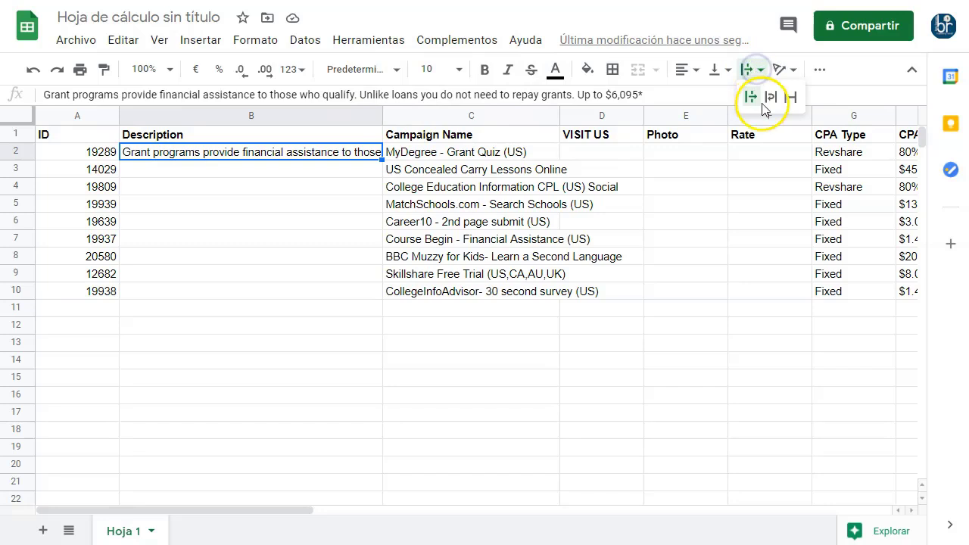
pyautogui.click(768, 100)
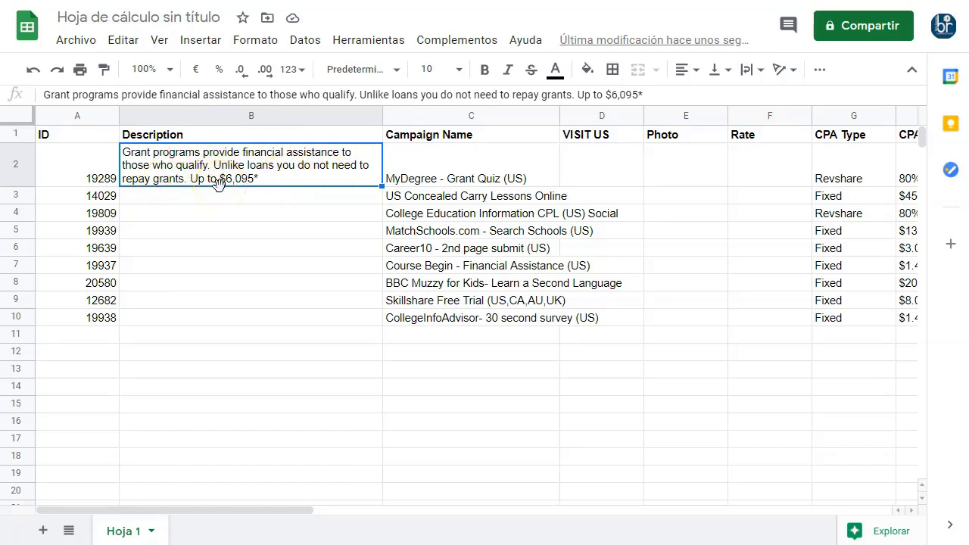
pyautogui.click(612, 164)
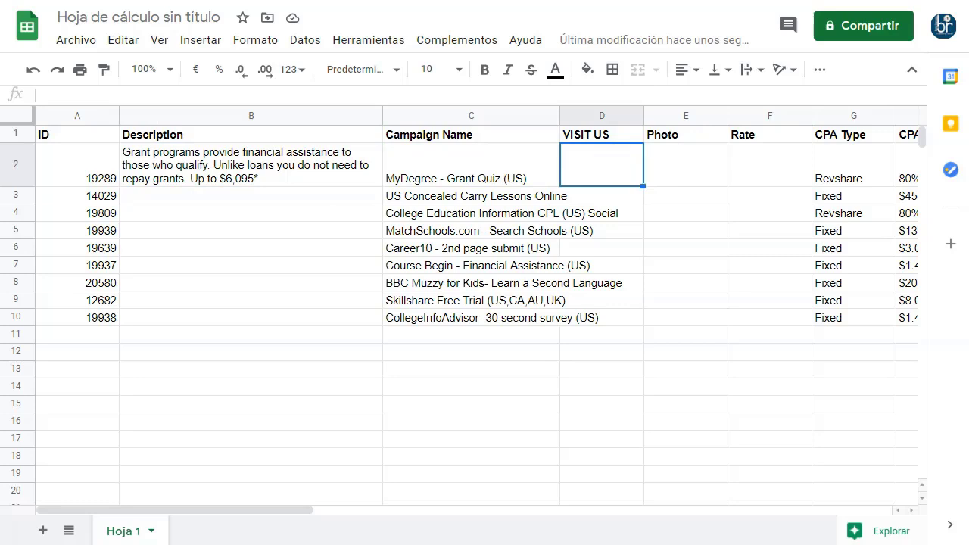
pyautogui.hotkey('alt', 'Tab')
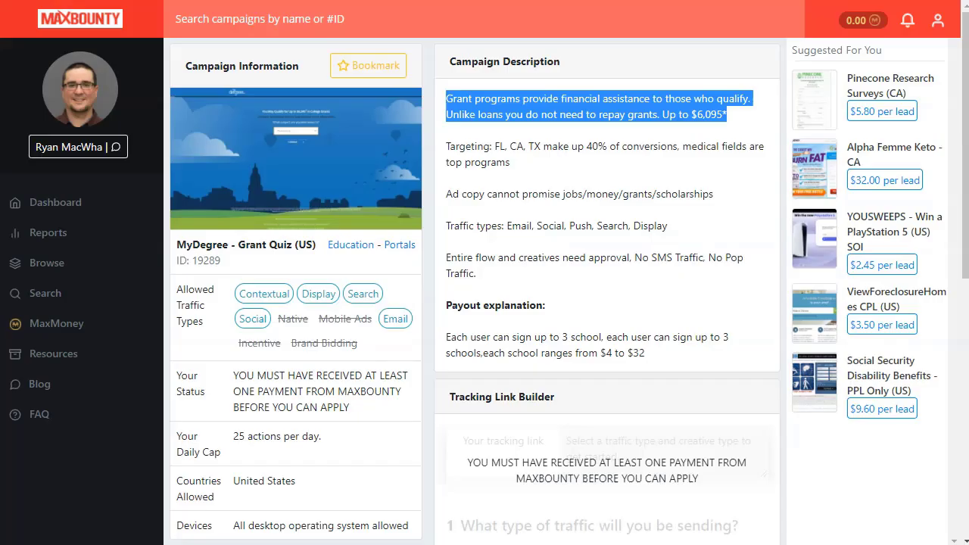
pyautogui.scroll(-7, 593, 246)
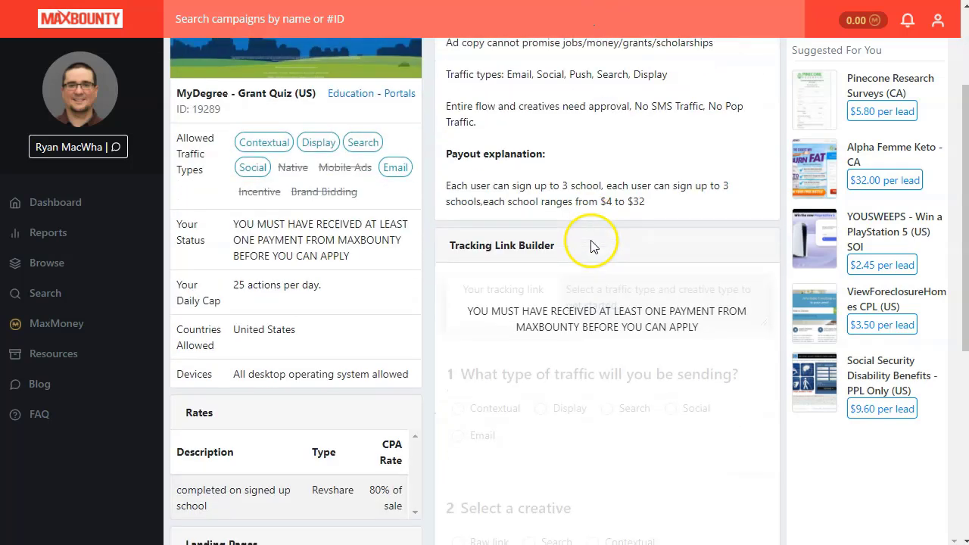
pyautogui.click(406, 200)
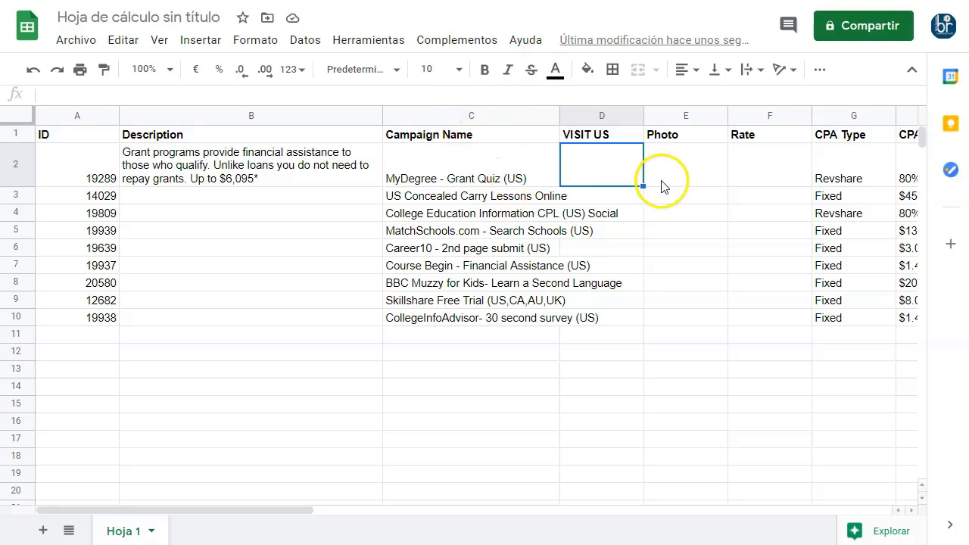
pyautogui.write('https://stage.mydegree1.com/utm/college-education#1')
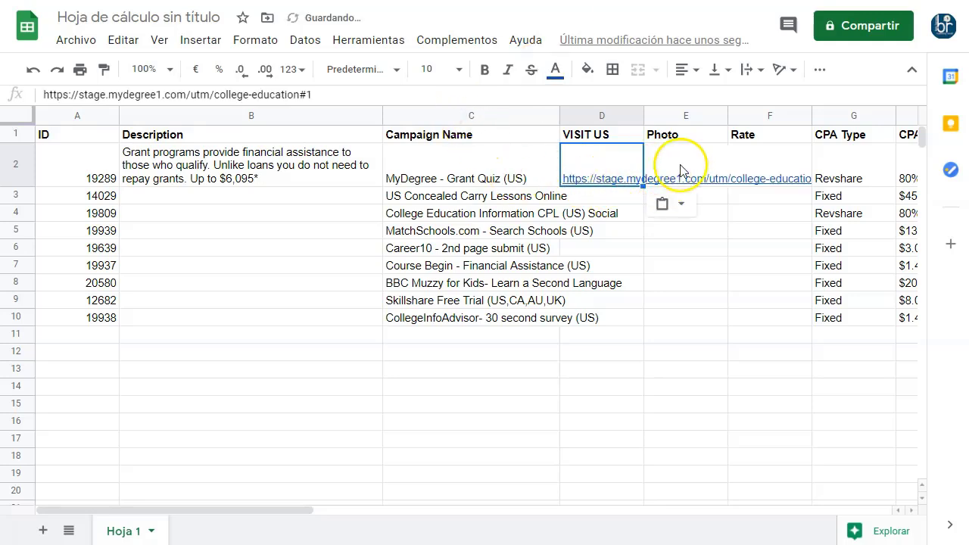
# Select the Photo cell E2, switch to the MyDegree landing page, block its notifications and look over the page.
pyautogui.click(681, 169)
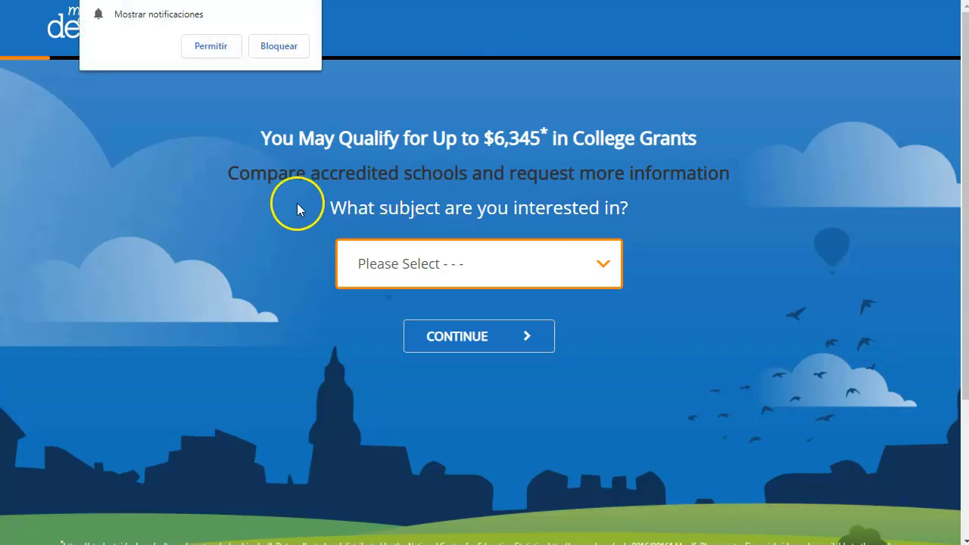
pyautogui.click(277, 45)
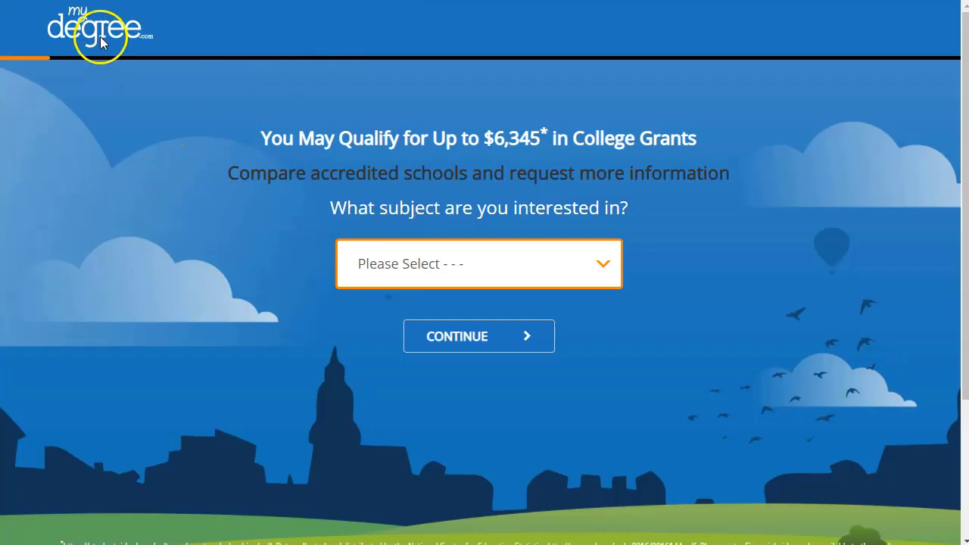
pyautogui.scroll(-2, 373, 349)
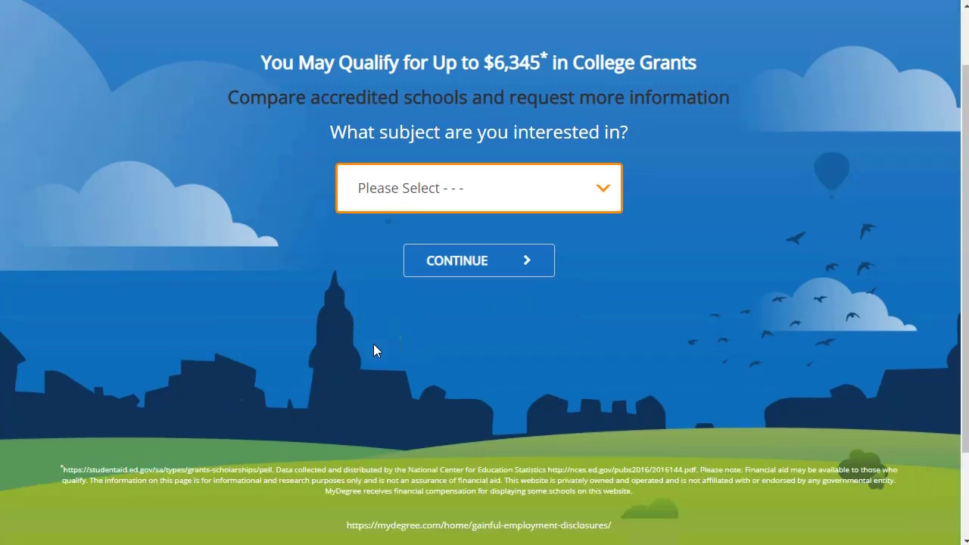
# Switch to Pexels, search for "students college" and browse the photos for one that suits the campaign.
pyautogui.click(609, 50)
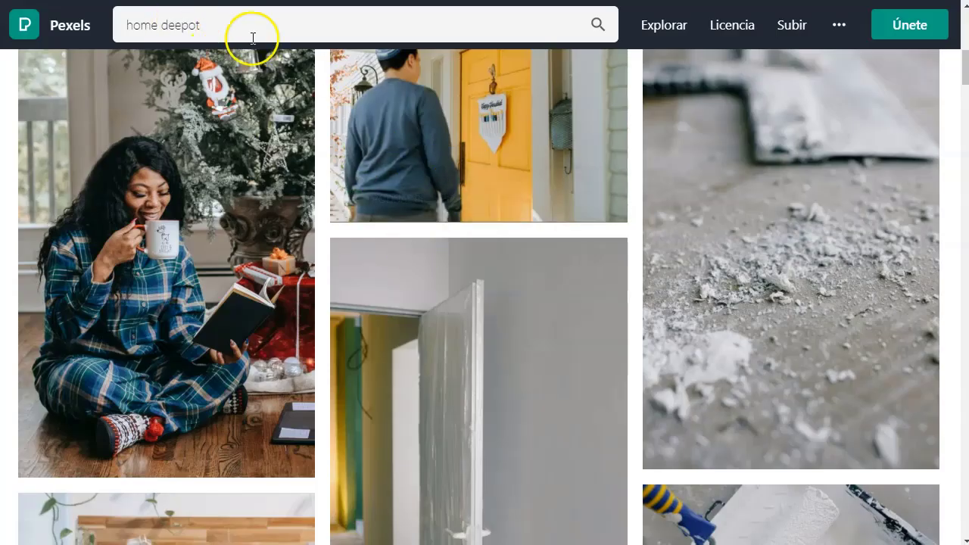
pyautogui.click(231, 29)
pyautogui.moveTo(231, 30); pyautogui.dragTo(115, 29)
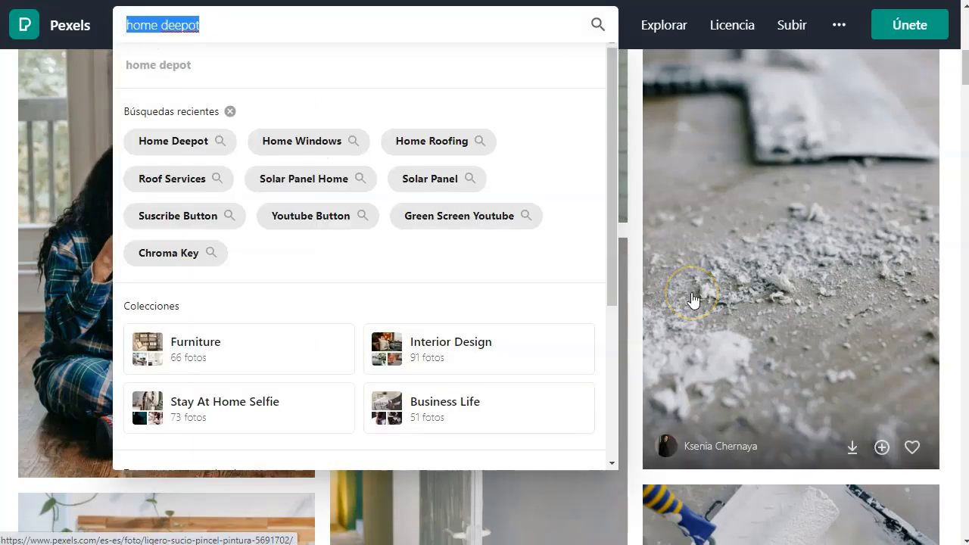
pyautogui.write('student colle')
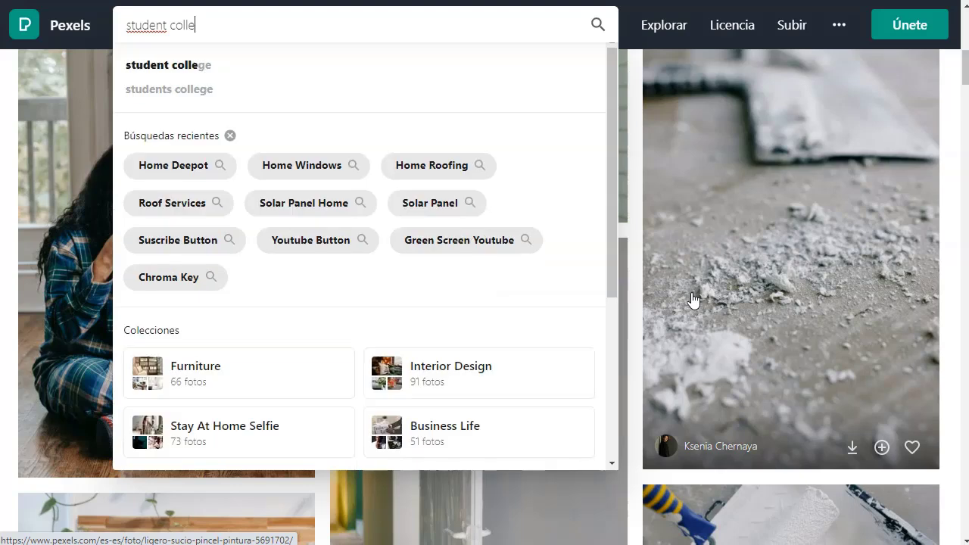
pyautogui.click(200, 90)
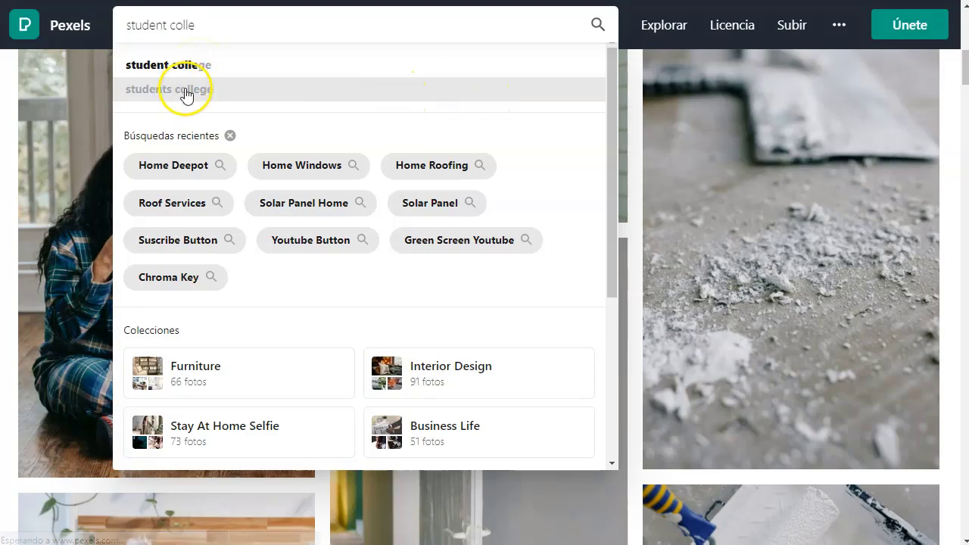
pyautogui.scroll(-7, 125, 283)
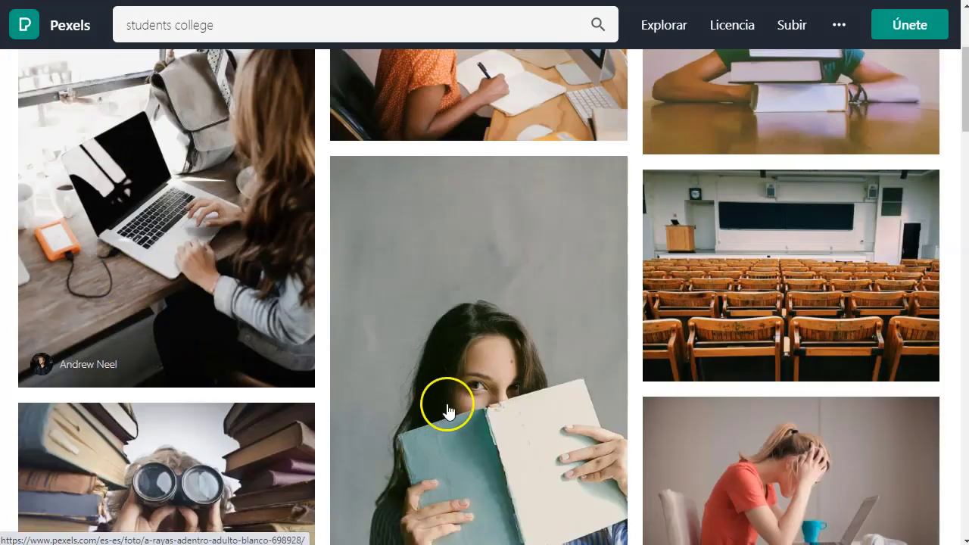
# Open the Pexels photo of the woman holding an open book as an image and put its address in the Photo cell E2.
pyautogui.scroll(2, 556, 411)
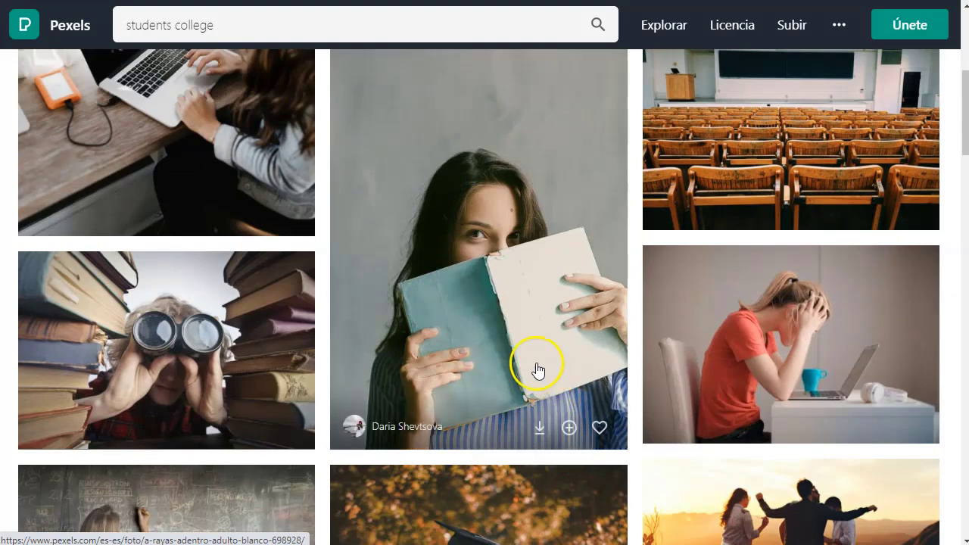
pyautogui.click(495, 268)
pyautogui.rightClick(476, 246)
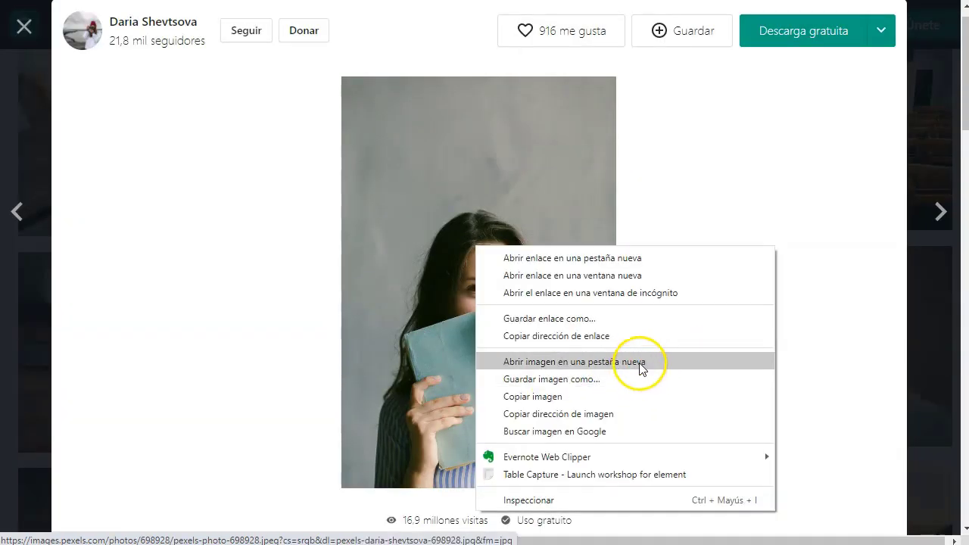
pyautogui.click(641, 362)
pyautogui.hotkey('ctrl', 'Tab')
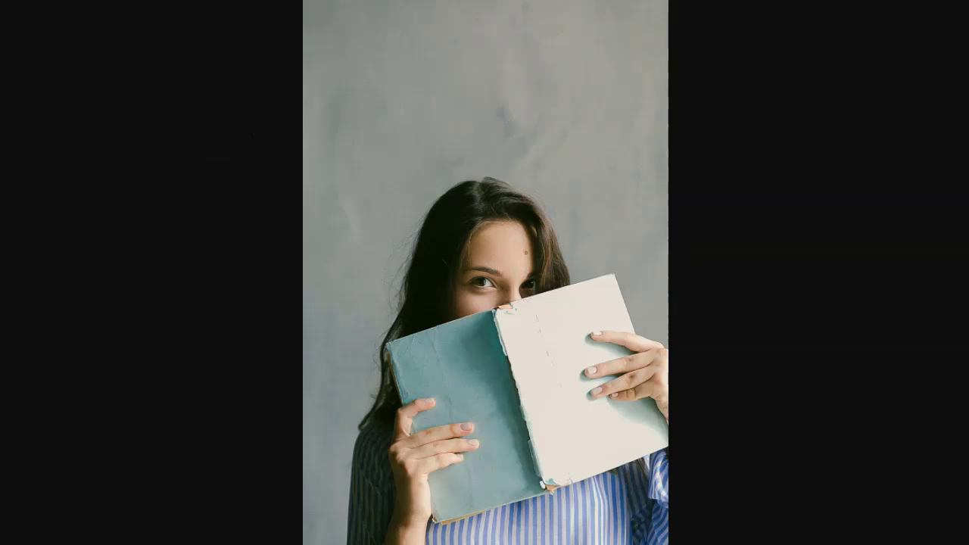
pyautogui.hotkey('ctrl', 'shift', 'Tab')
pyautogui.write('https://images.pexels.com/photos/698928/pexels-photo-698928.jpeg?auto=compress&cs=tinysrgb&dpr=2&h=650&w=940')
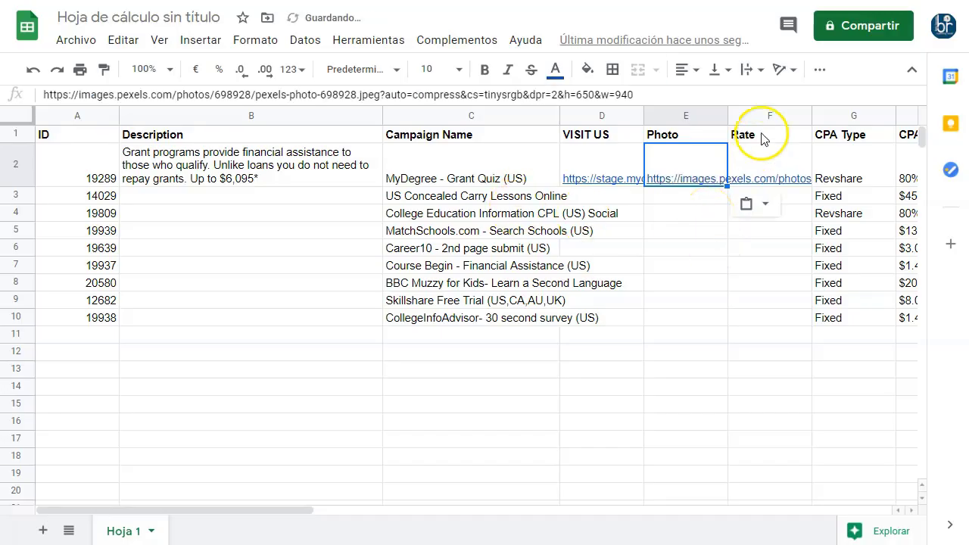
# Enter A as the Rate of the MyDegree campaign in cell F2.
pyautogui.click(763, 158)
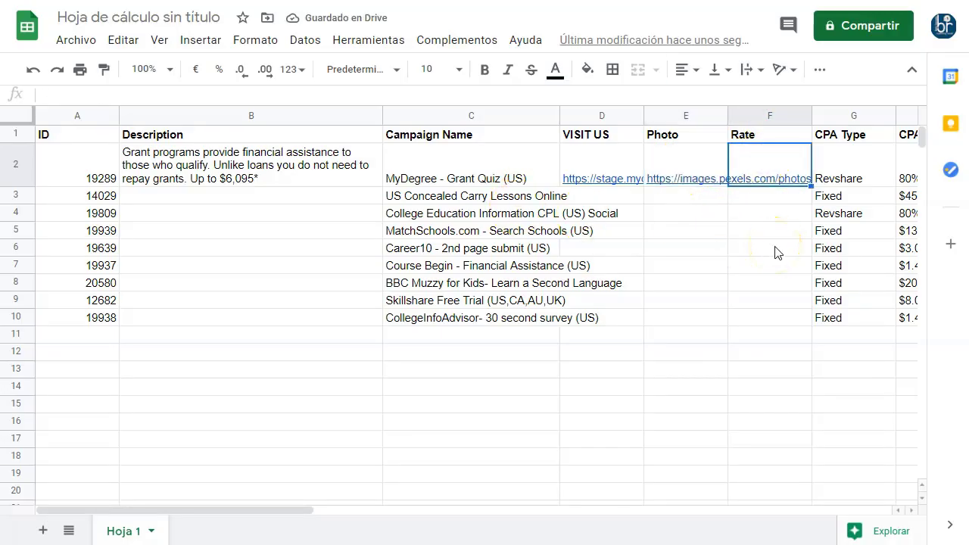
pyautogui.write('A')
pyautogui.press('Return')
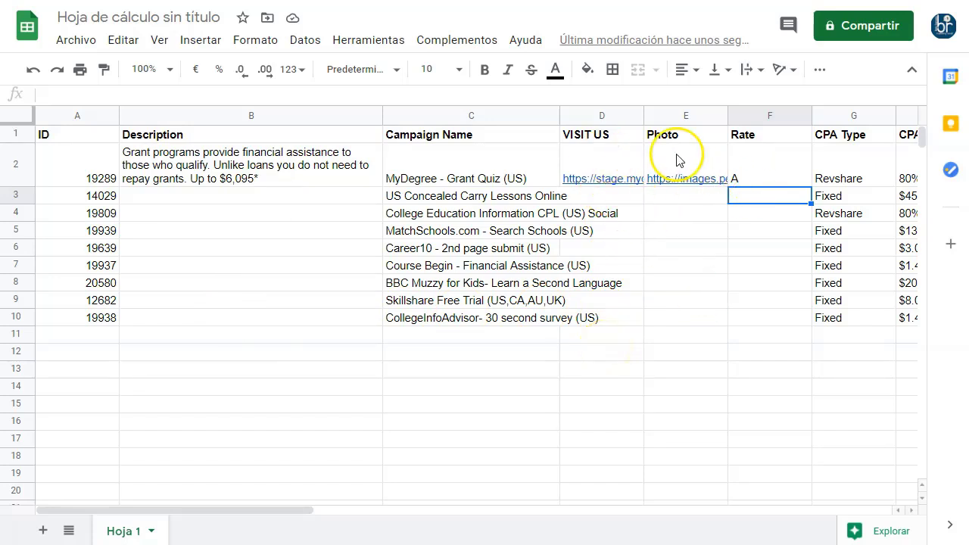
pyautogui.moveTo(677, 159)
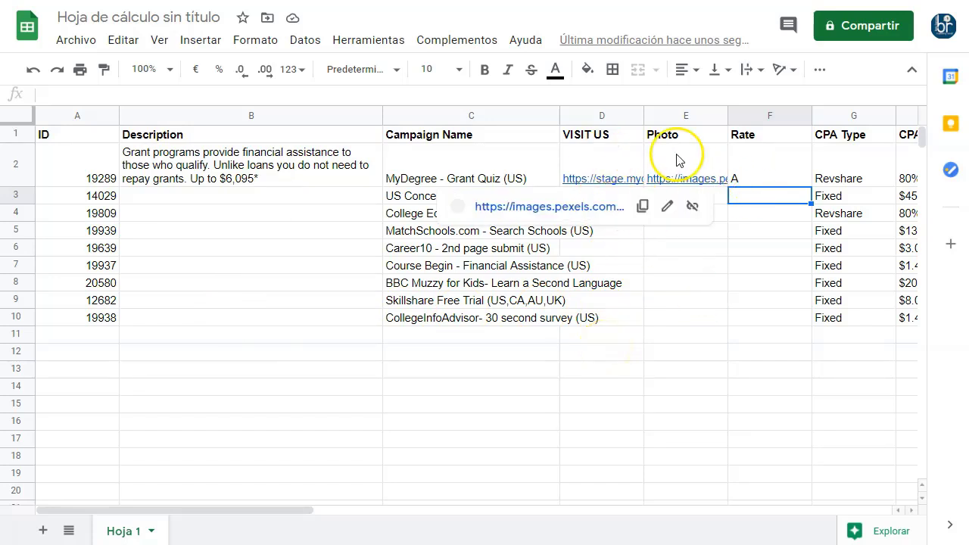
pyautogui.click(607, 153)
pyautogui.click(250, 252)
pyautogui.click(580, 158)
pyautogui.click(634, 300)
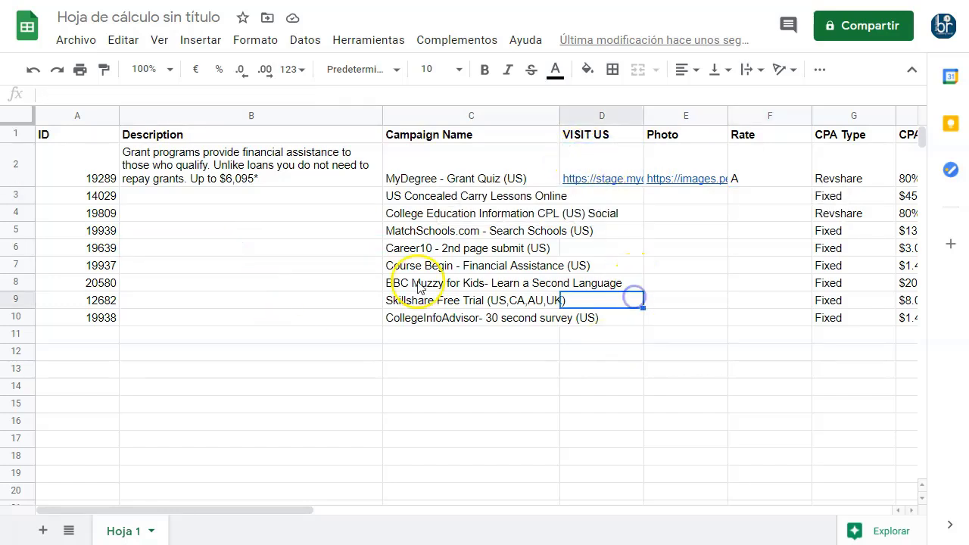
# Rename the untitled spreadsheet as College Hel.
pyautogui.click(124, 16)
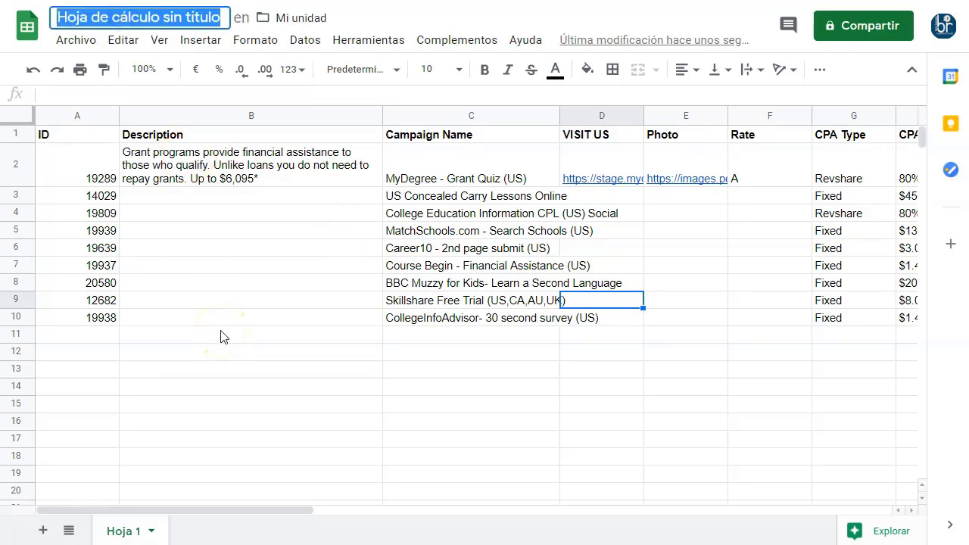
pyautogui.write('College')
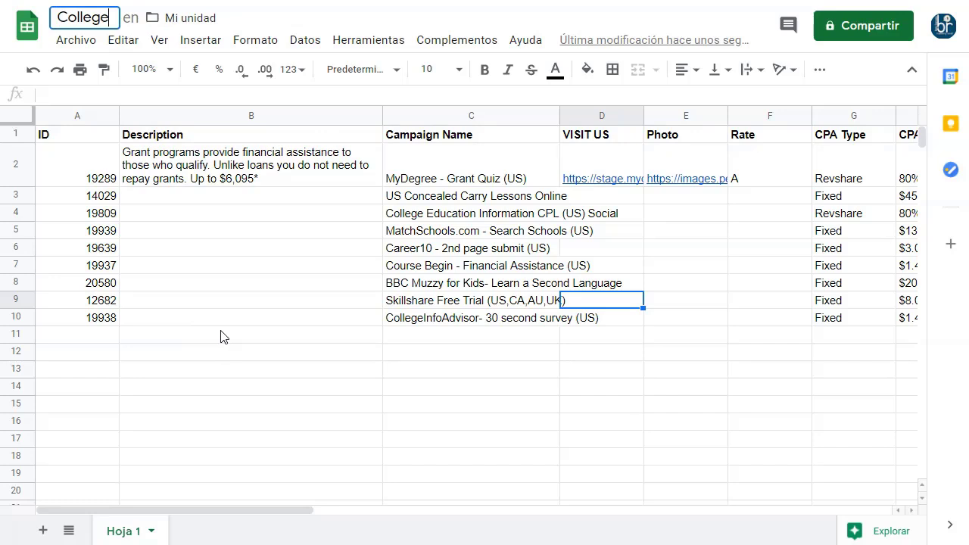
pyautogui.write(' Hel')
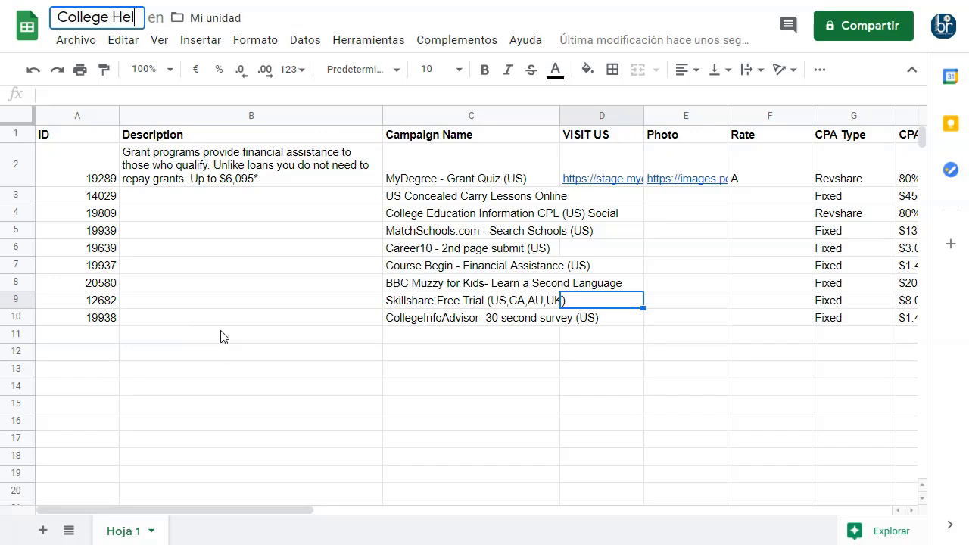
pyautogui.press('Return')
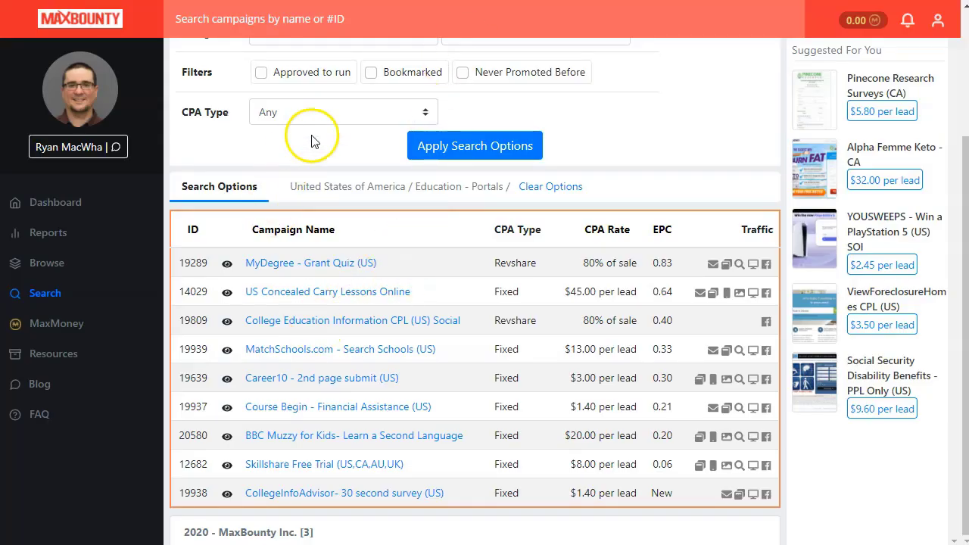
# Search the MaxBounty campaigns for the Real Estate/Home Improvement category with the Home Services subcategory and browse the list.
pyautogui.scroll(3, 313, 141)
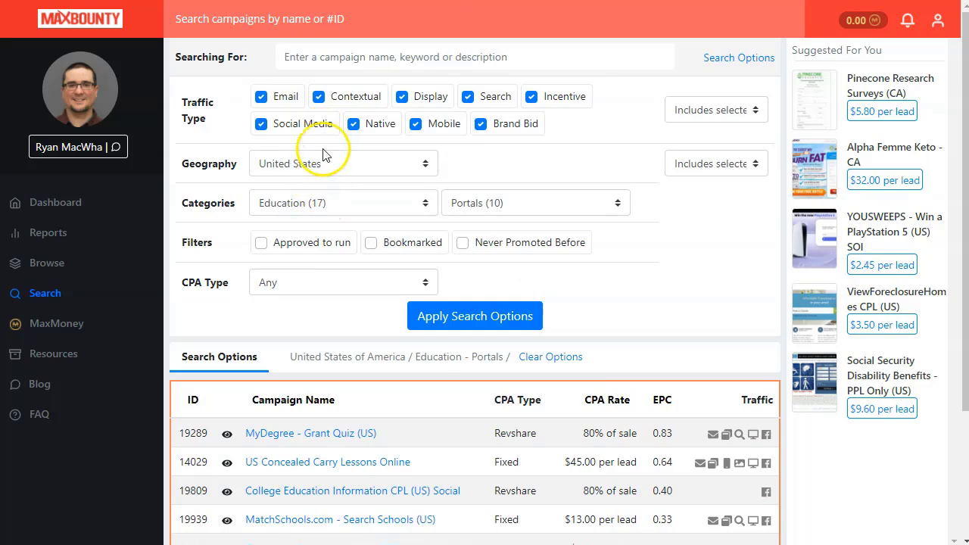
pyautogui.click(324, 203)
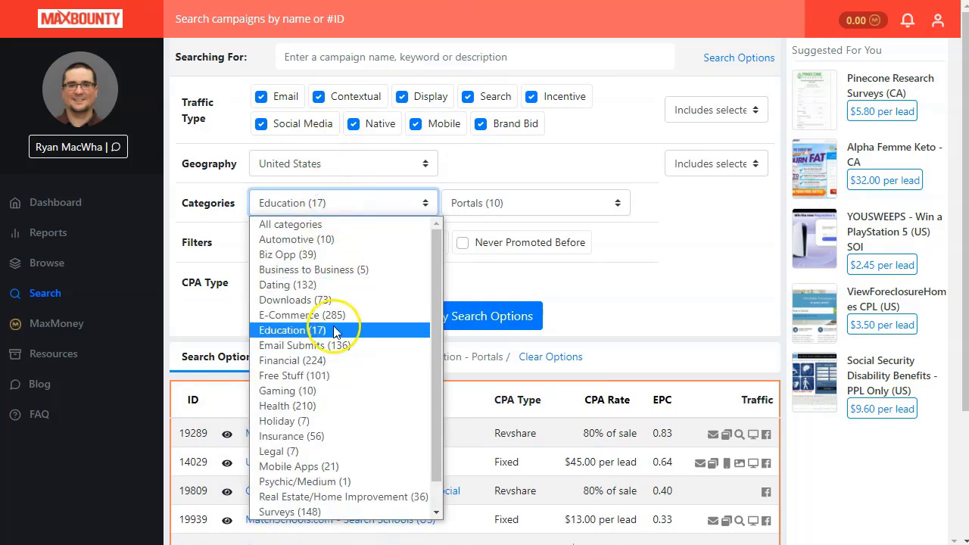
pyautogui.scroll(-1, 339, 356)
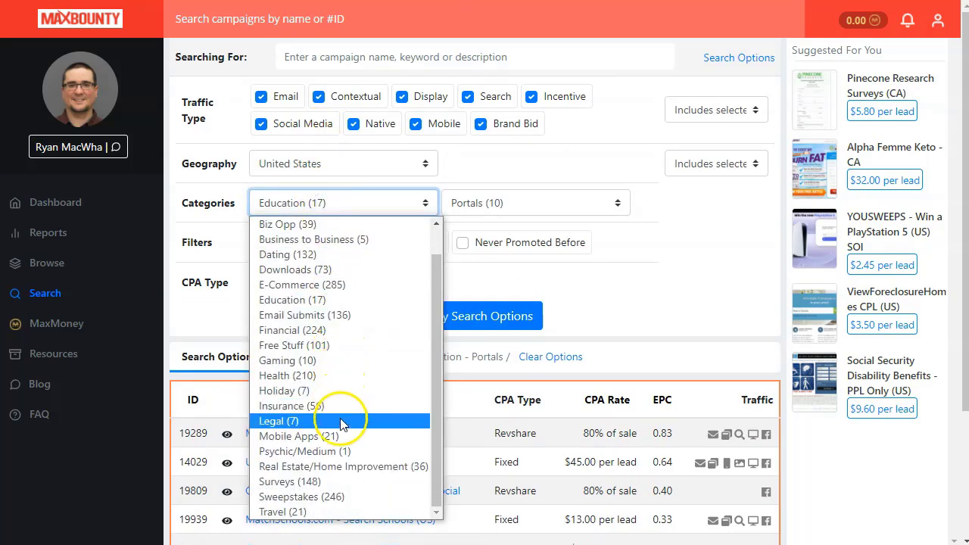
pyautogui.click(344, 467)
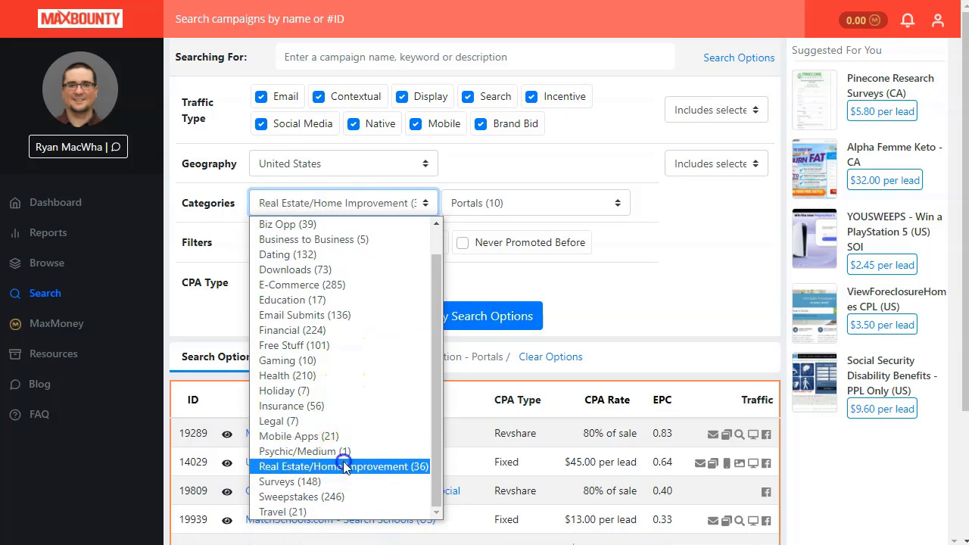
pyautogui.click(530, 203)
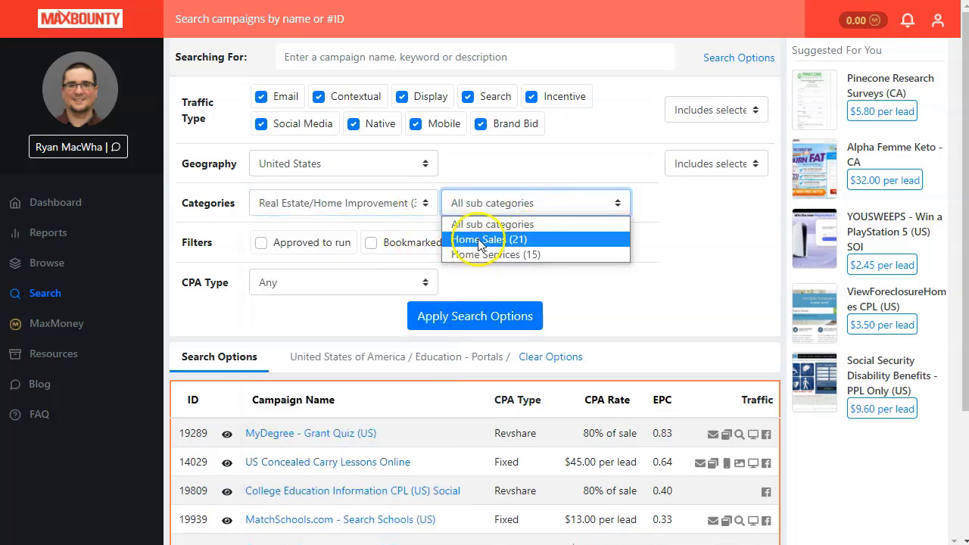
pyautogui.click(536, 256)
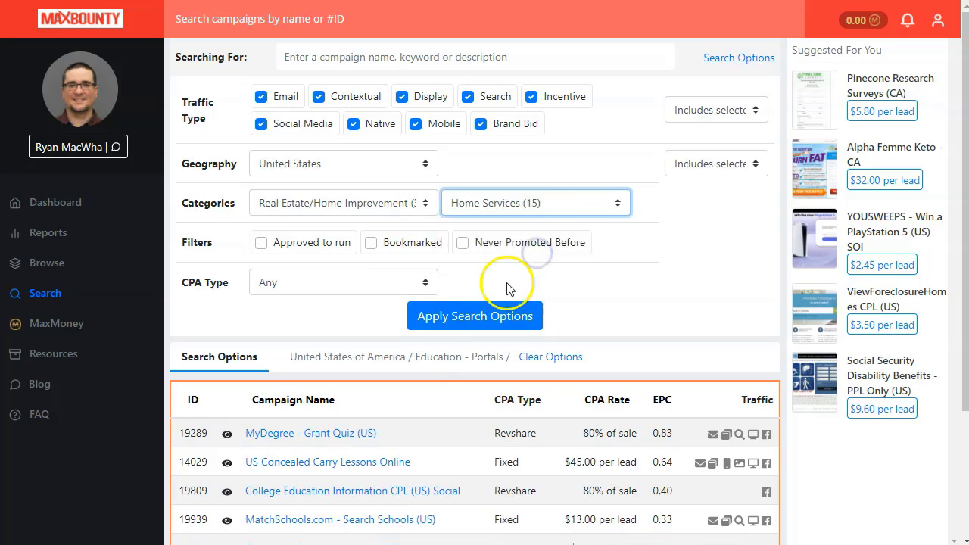
pyautogui.click(470, 316)
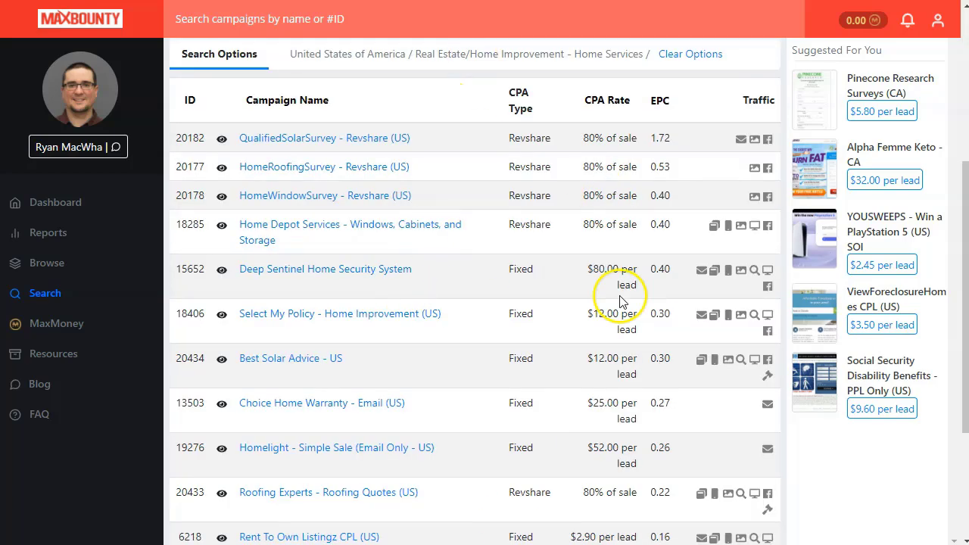
pyautogui.scroll(-3, 619, 301)
pyautogui.scroll(4, 507, 303)
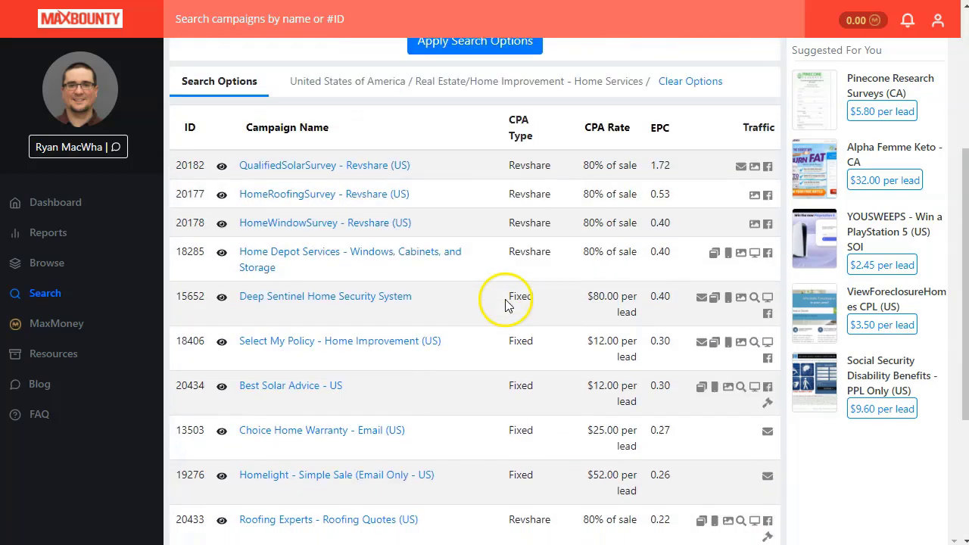
# Switch to the Home Services Emergency spreadsheet and look over its descriptions, web links and image links.
pyautogui.hotkey('ctrl', 'Tab')
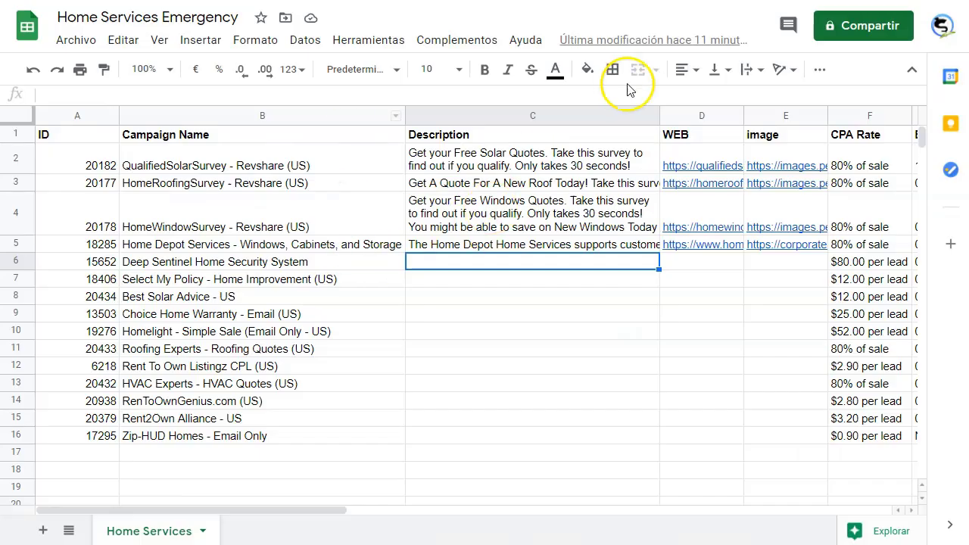
pyautogui.click(436, 157)
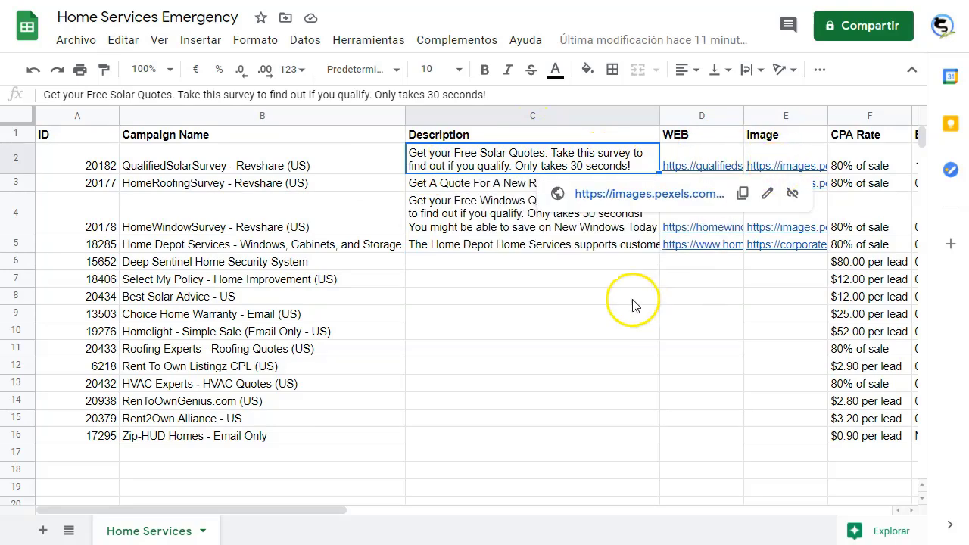
pyautogui.click(535, 307)
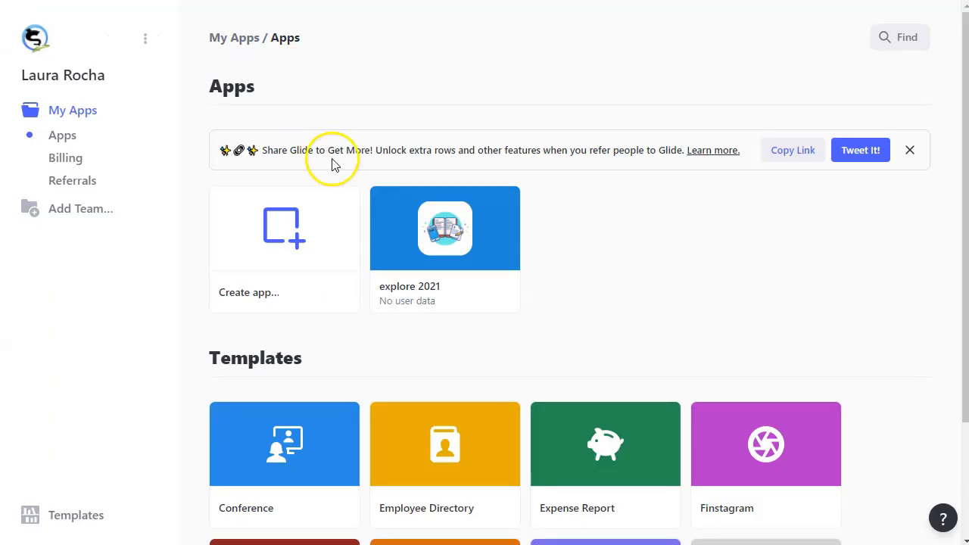
# Create a Glide app from the Google Sheet Home Services Emergency.
pyautogui.moveTo(267, 238)
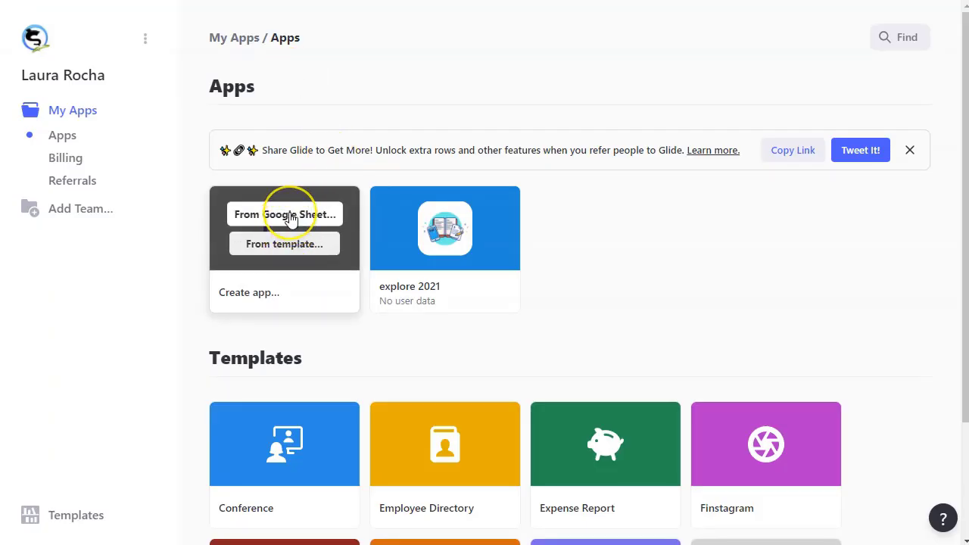
pyautogui.click(290, 215)
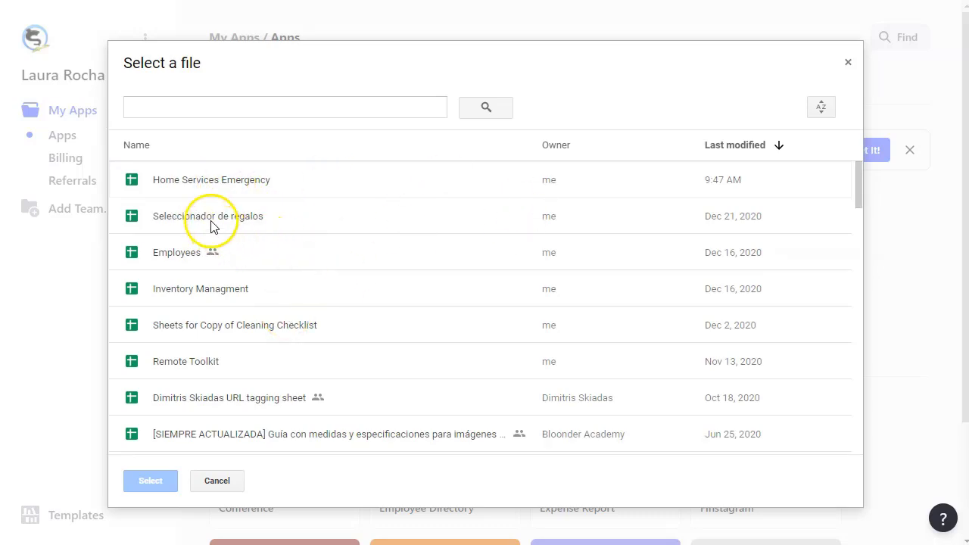
pyautogui.click(244, 181)
pyautogui.click(149, 481)
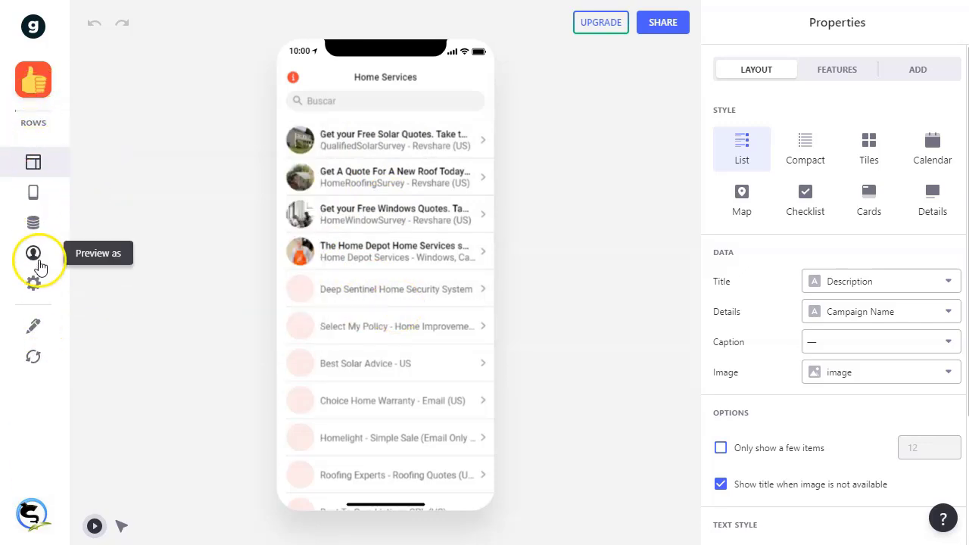
# Preview the Compact, Tiles, Calendar, Map, Checklist, Cards and Details styles for the Home Services screen and set its layout to Tiles.
pyautogui.moveTo(45, 118)
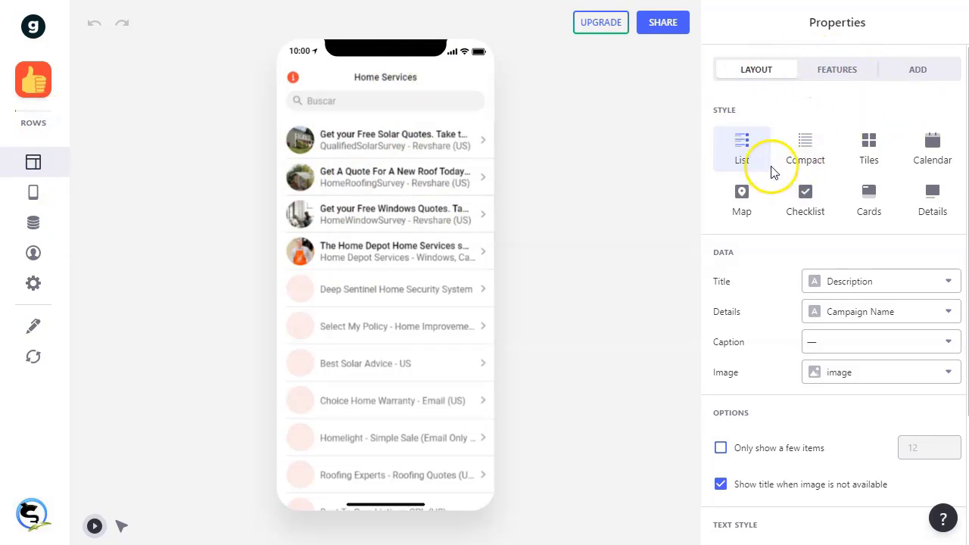
pyautogui.click(805, 145)
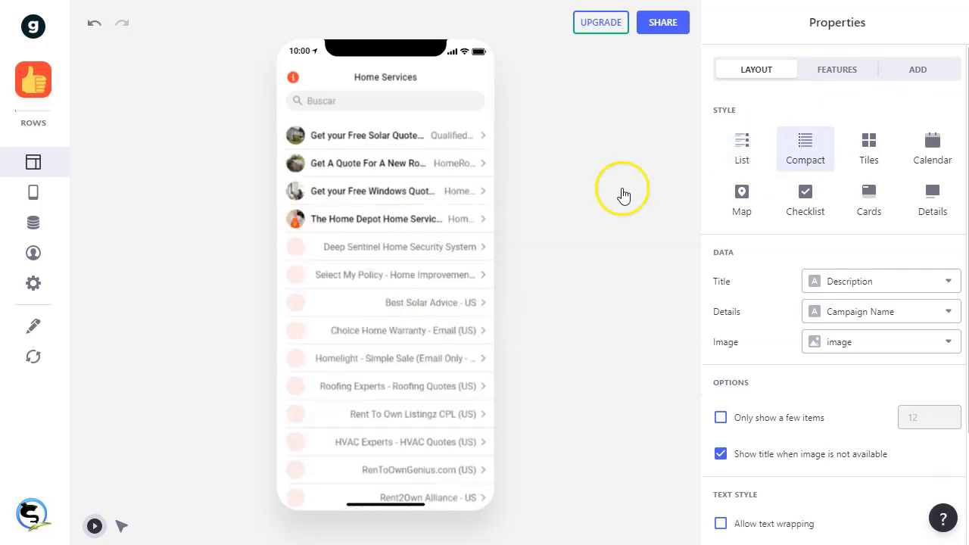
pyautogui.click(868, 149)
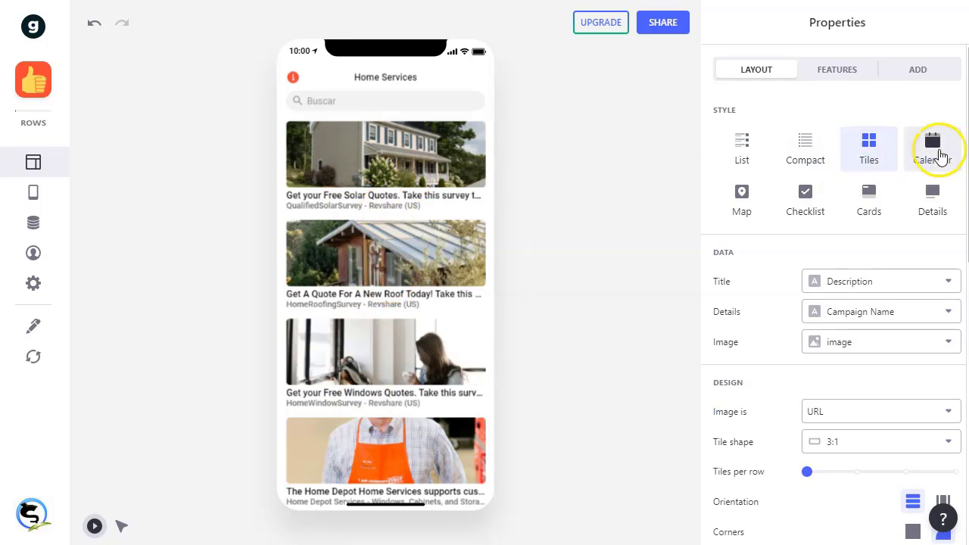
pyautogui.click(936, 154)
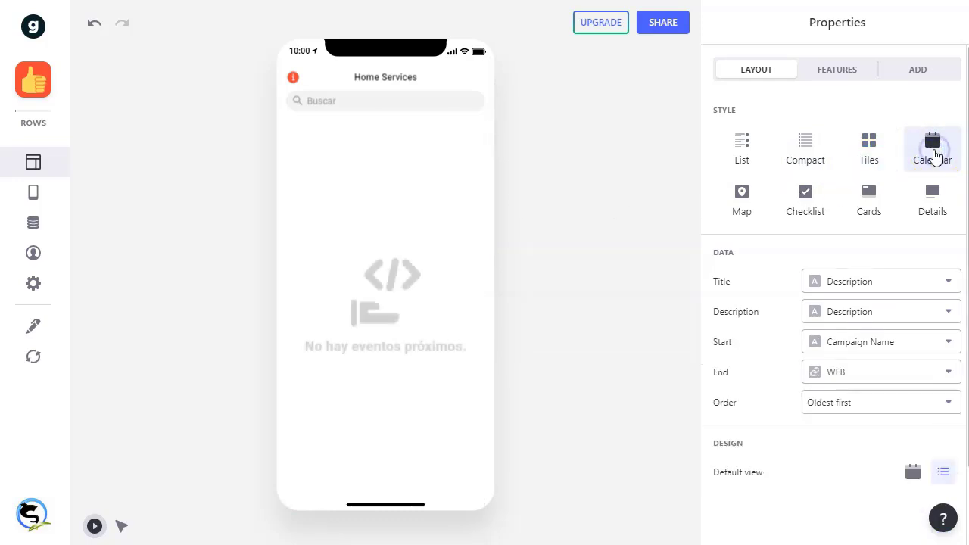
pyautogui.click(743, 201)
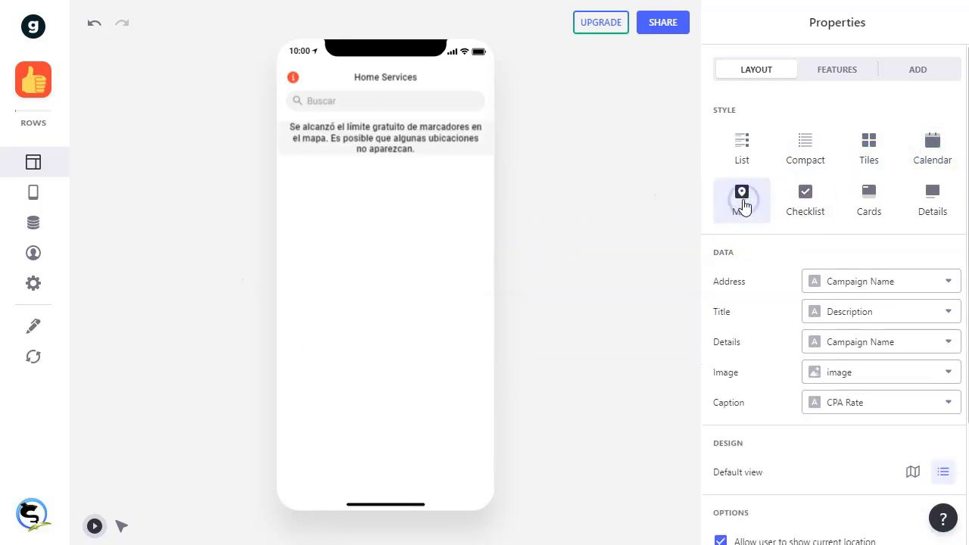
pyautogui.click(808, 193)
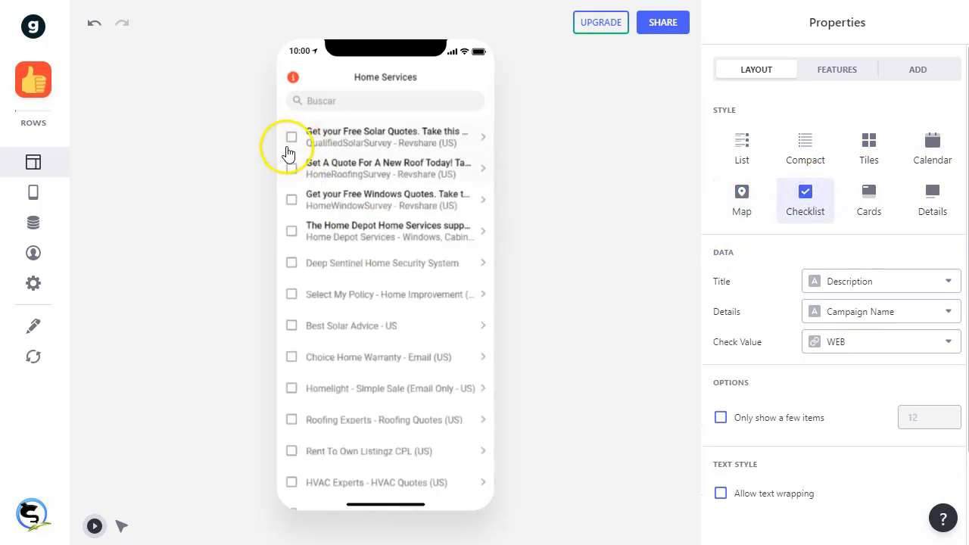
pyautogui.click(871, 198)
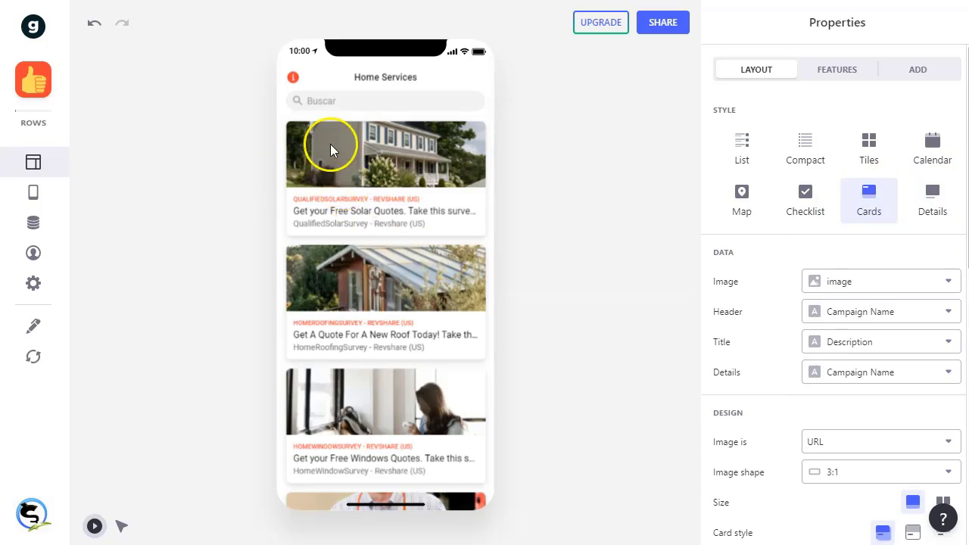
pyautogui.click(933, 194)
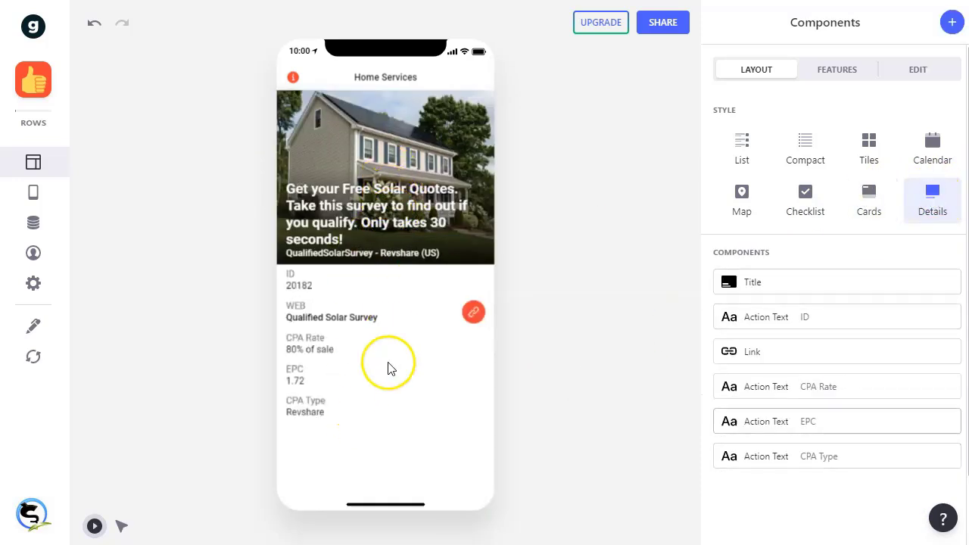
pyautogui.click(869, 144)
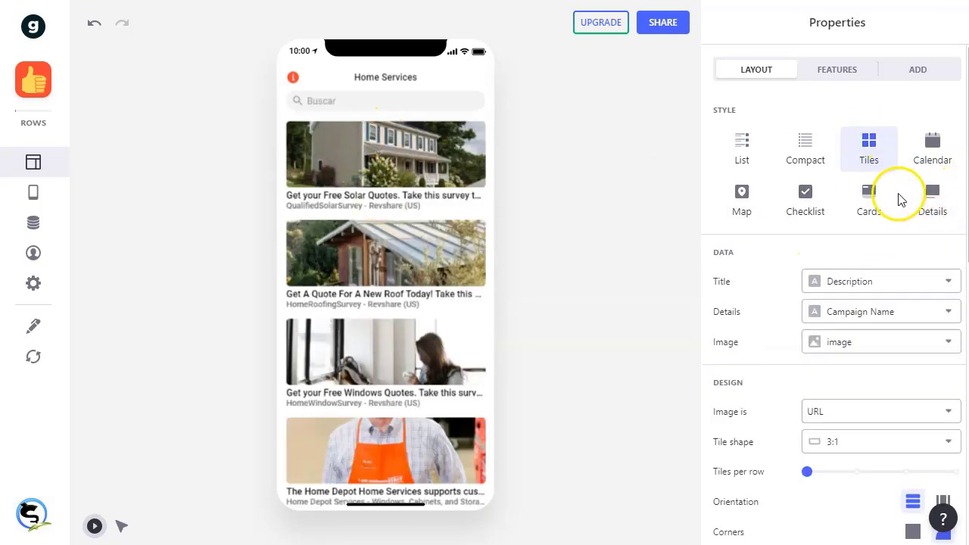
# Set the Home Services screen's layout style to Cards and look over the resulting cards in the preview.
pyautogui.click(872, 202)
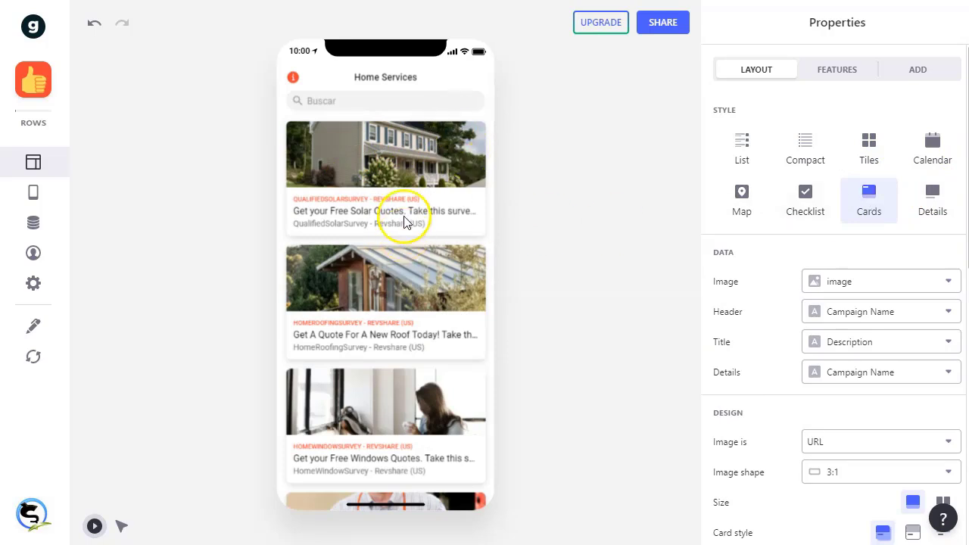
pyautogui.scroll(-1, 374, 165)
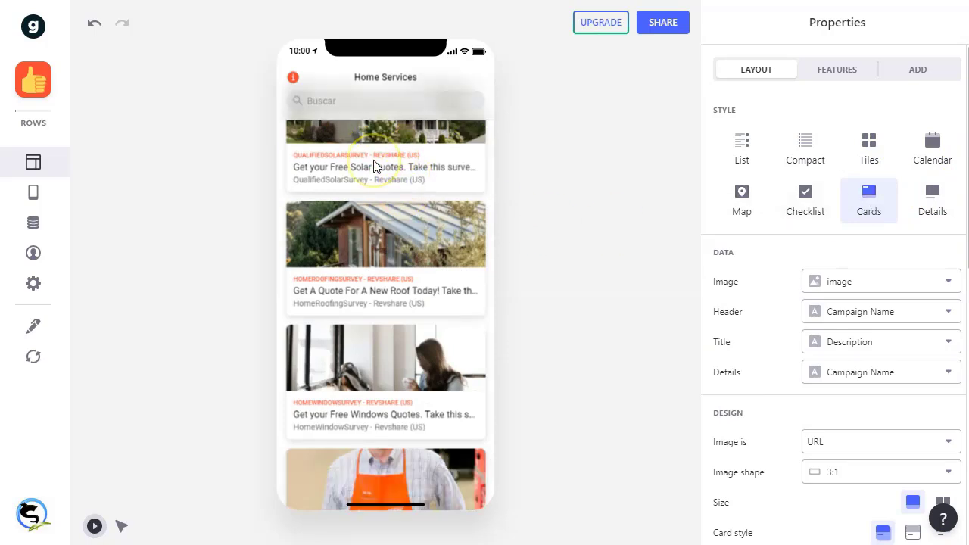
pyautogui.scroll(1, 368, 166)
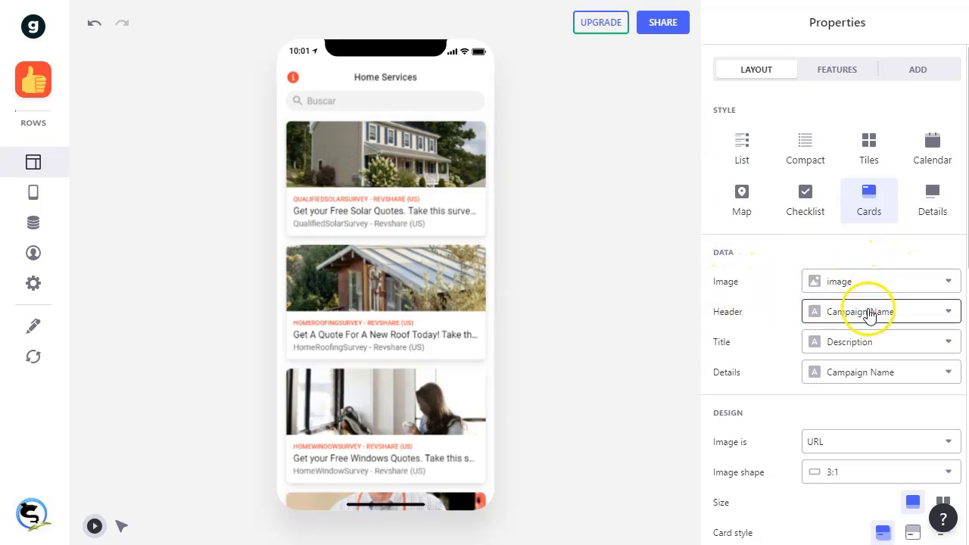
# Examine the column choices for the card header and the design, item limit and text style settings of the Cards layout.
pyautogui.click(950, 313)
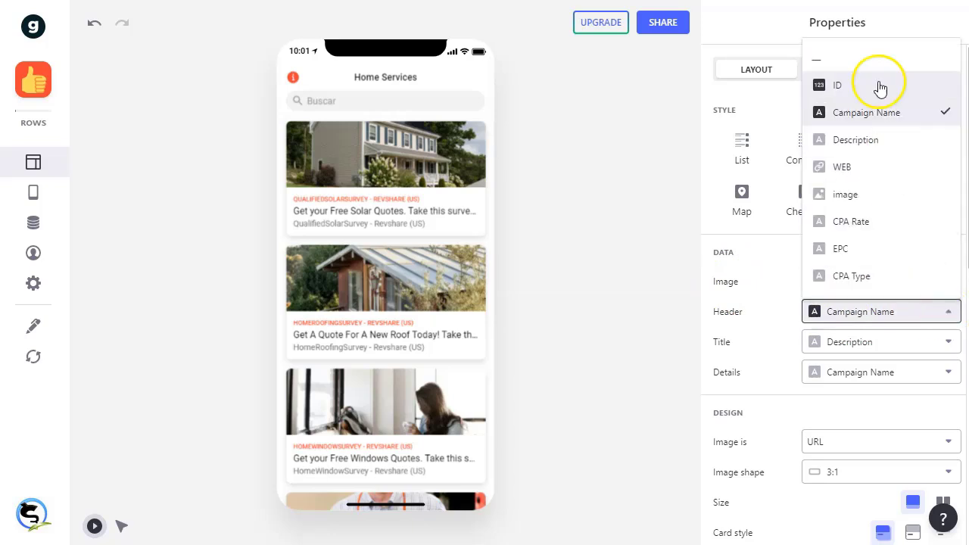
pyautogui.click(752, 315)
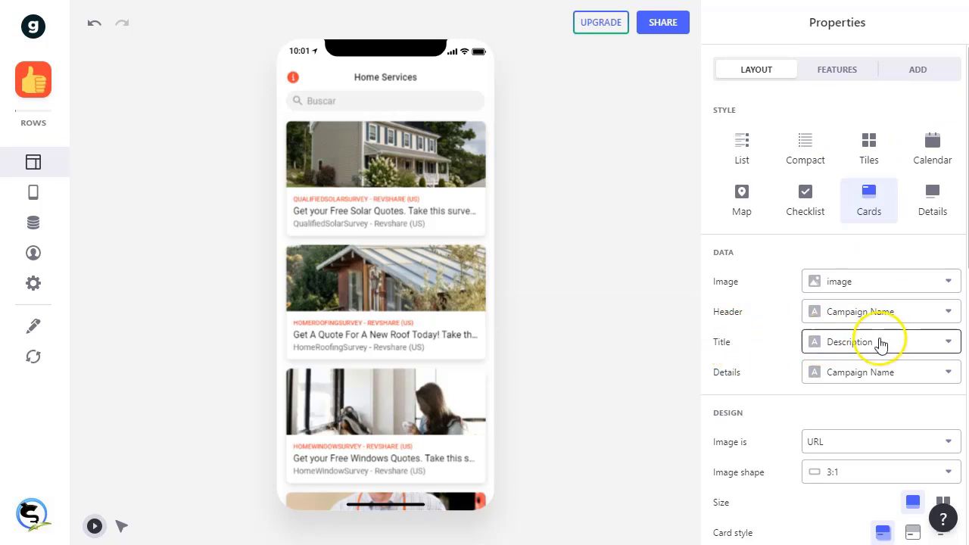
pyautogui.scroll(-1, 750, 400)
pyautogui.scroll(-3, 749, 399)
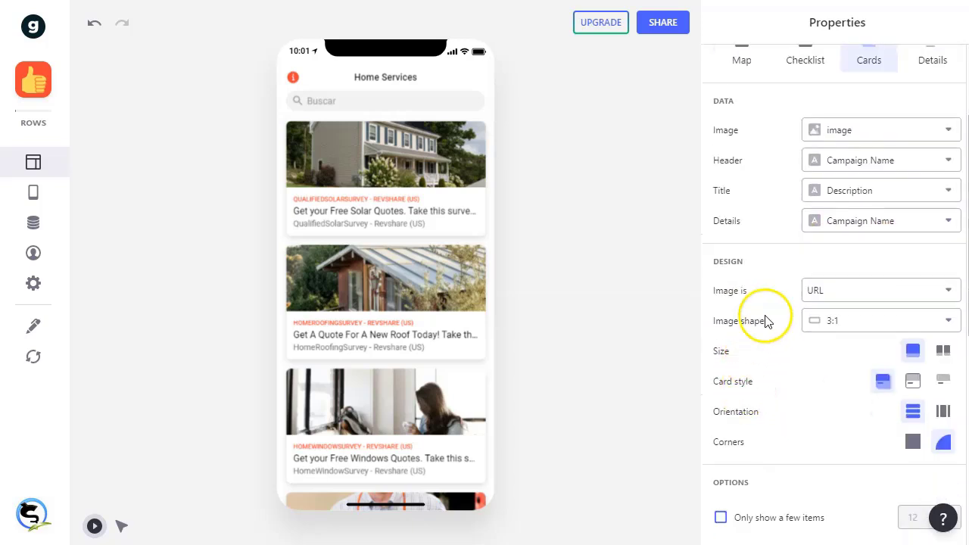
pyautogui.scroll(-1, 792, 391)
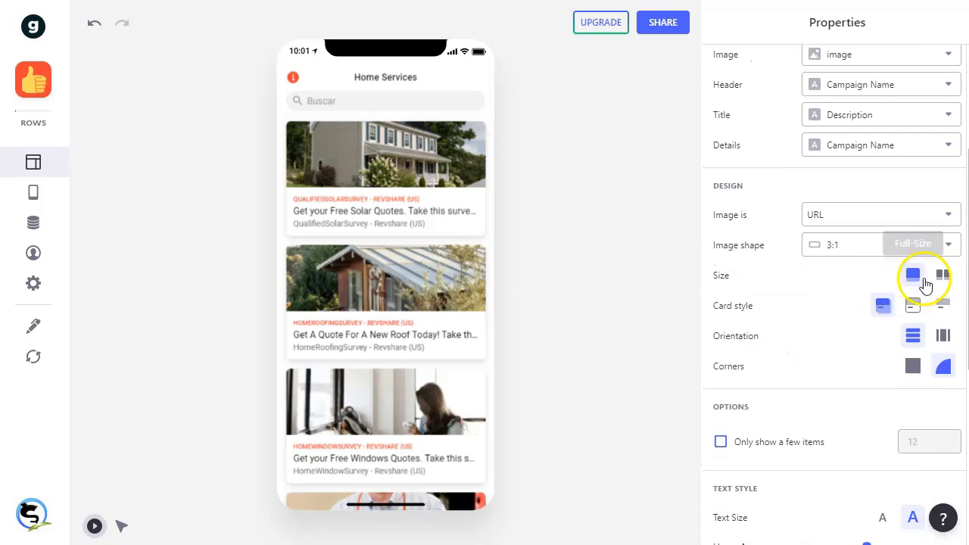
pyautogui.scroll(-1, 805, 342)
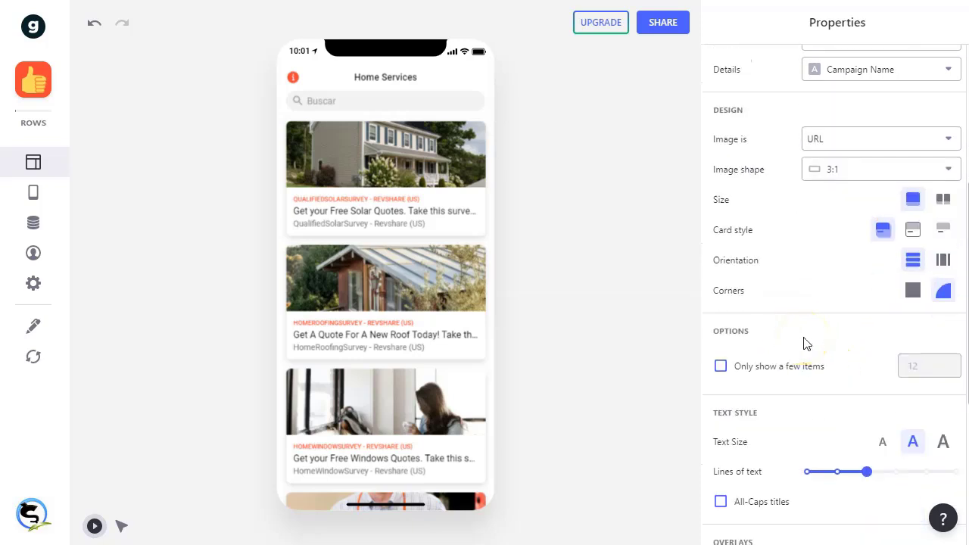
pyautogui.scroll(4, 805, 344)
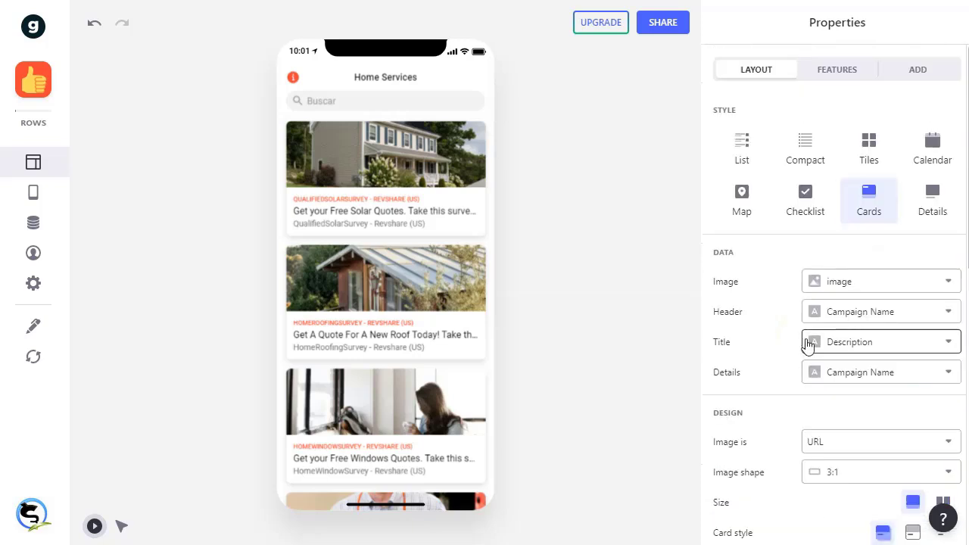
pyautogui.click(809, 318)
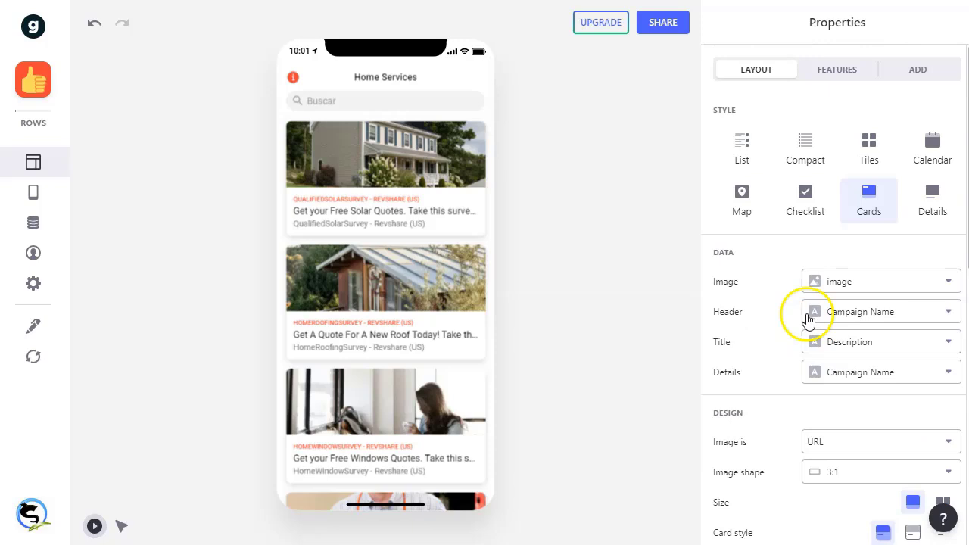
# Hide the search bar on the Home Services screen and review its grouping, in-app filter, sort and action options.
pyautogui.click(837, 68)
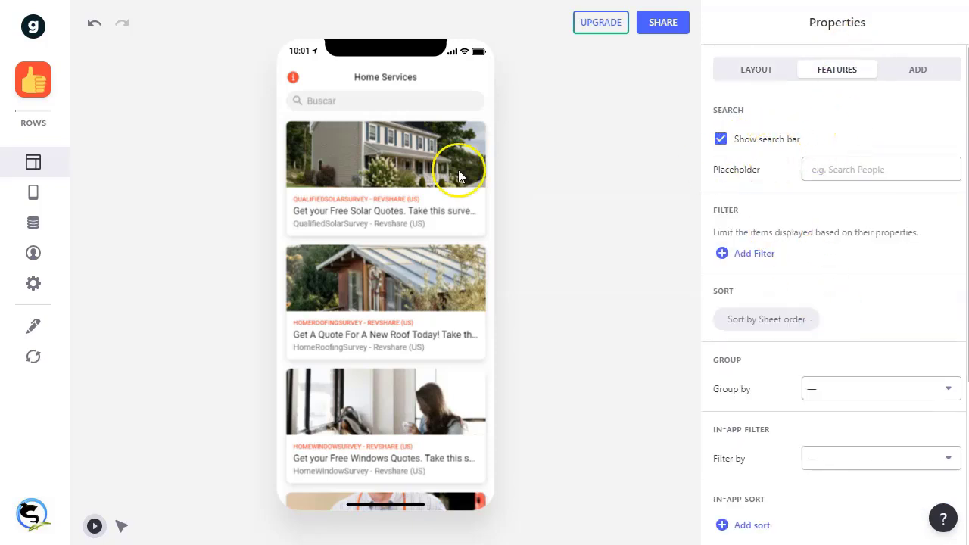
pyautogui.click(719, 139)
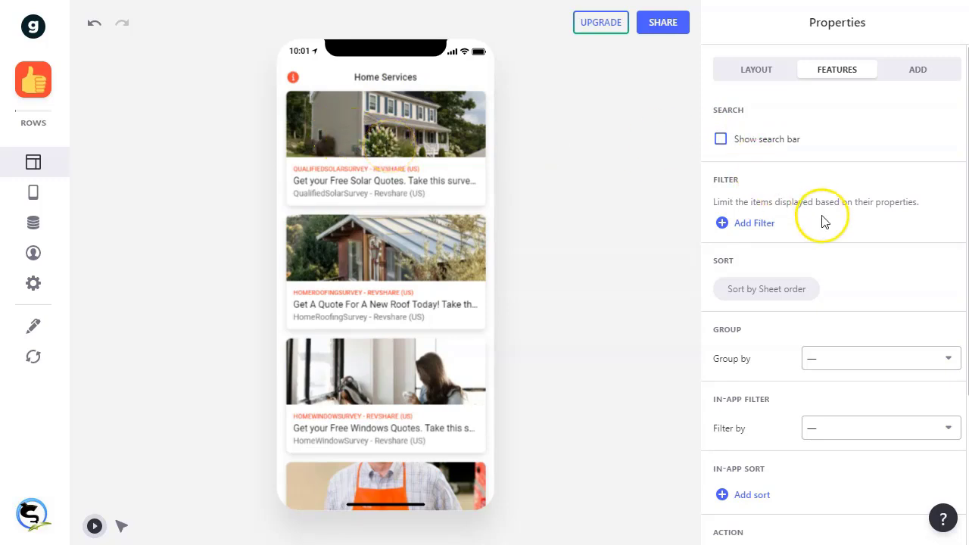
pyautogui.scroll(-1, 818, 250)
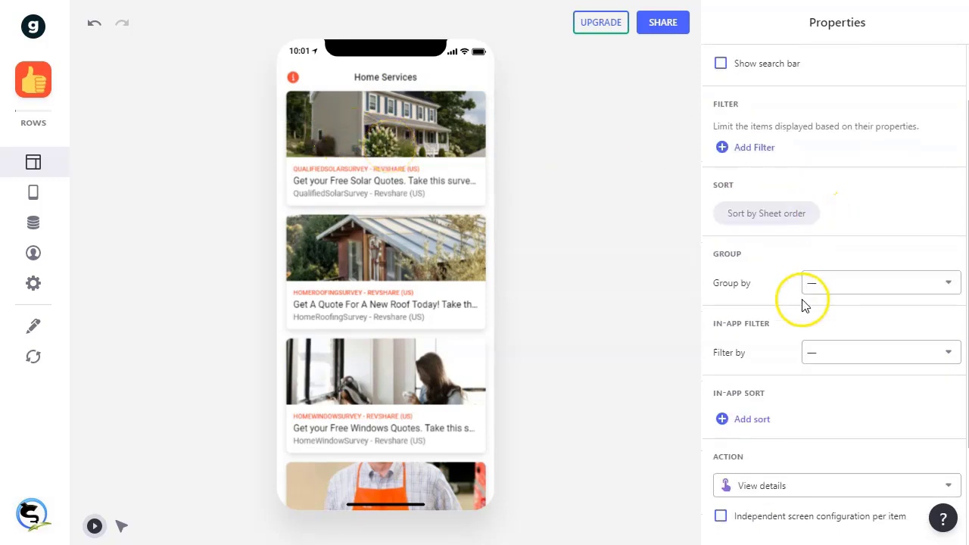
pyautogui.click(842, 285)
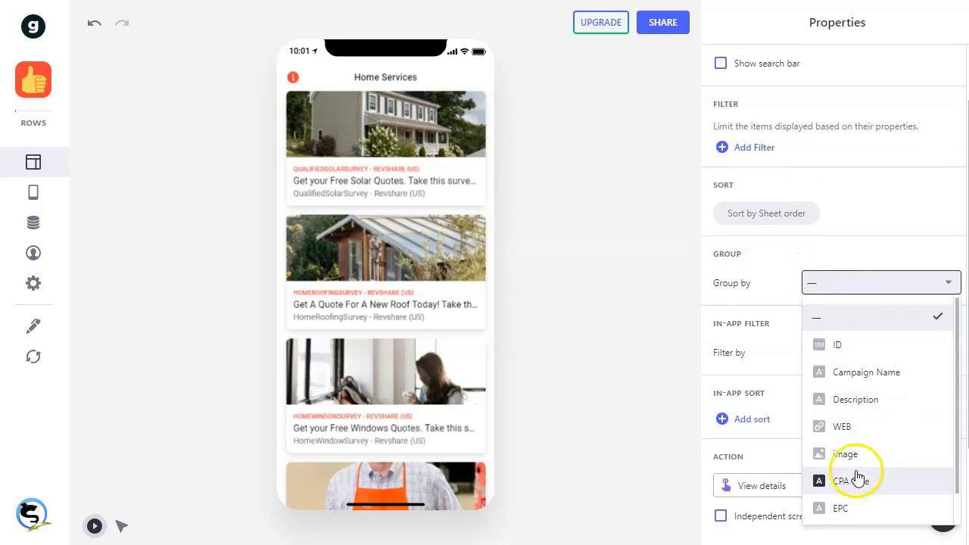
pyautogui.click(645, 310)
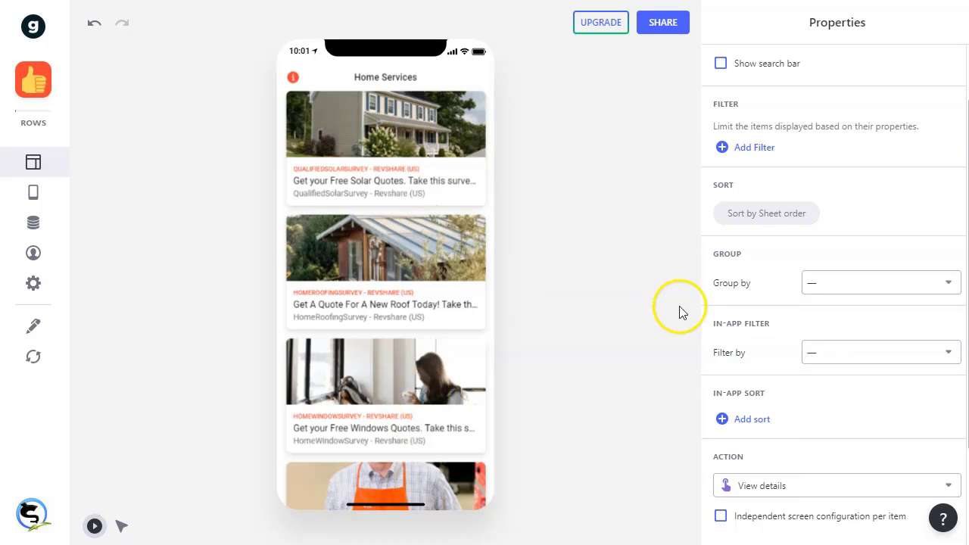
pyautogui.click(855, 355)
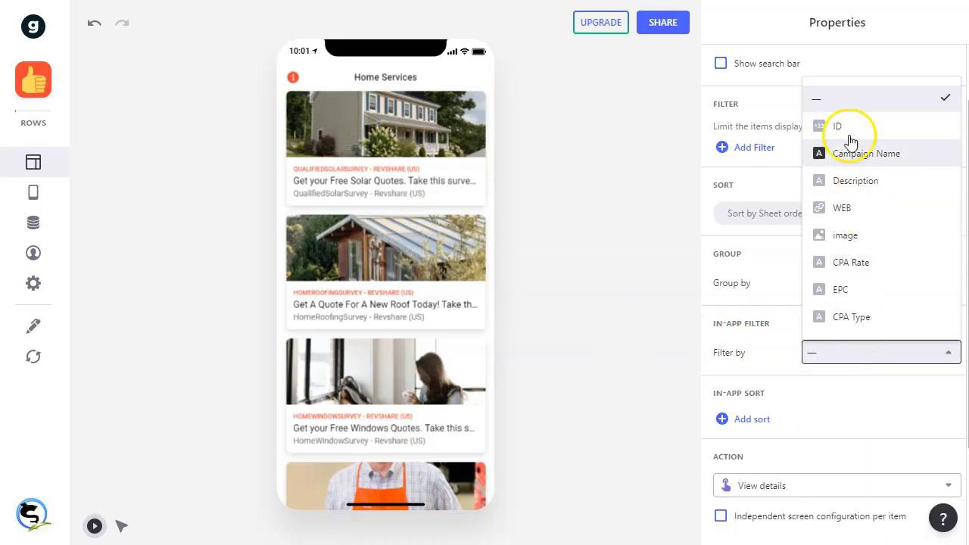
pyautogui.click(590, 375)
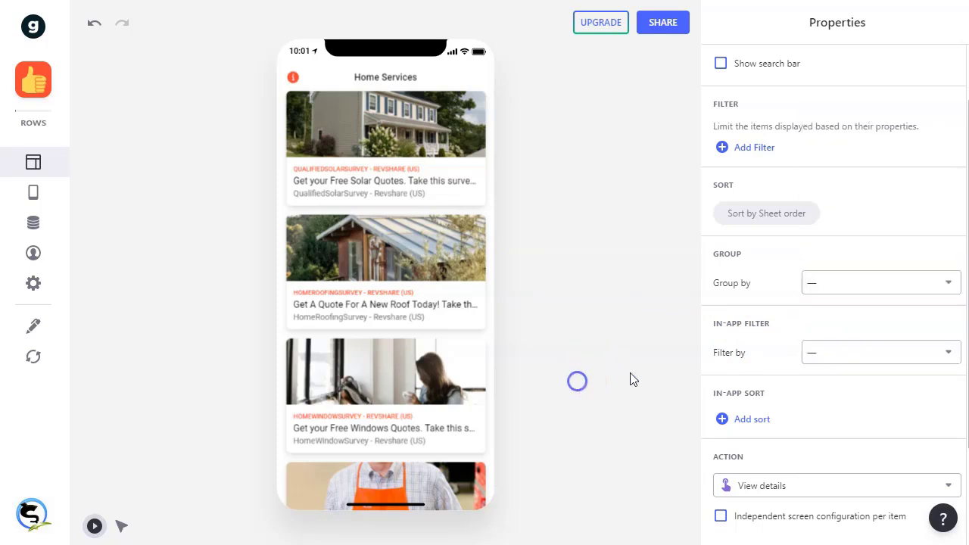
pyautogui.scroll(-2, 833, 369)
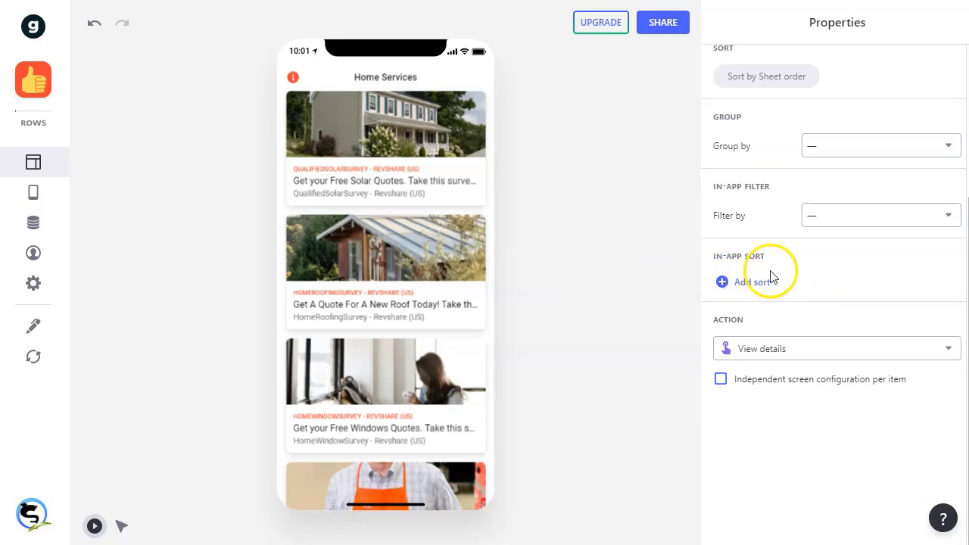
# Browse the Home Services cards in the app preview to check which campaigns have images and descriptions.
pyautogui.scroll(-5, 381, 227)
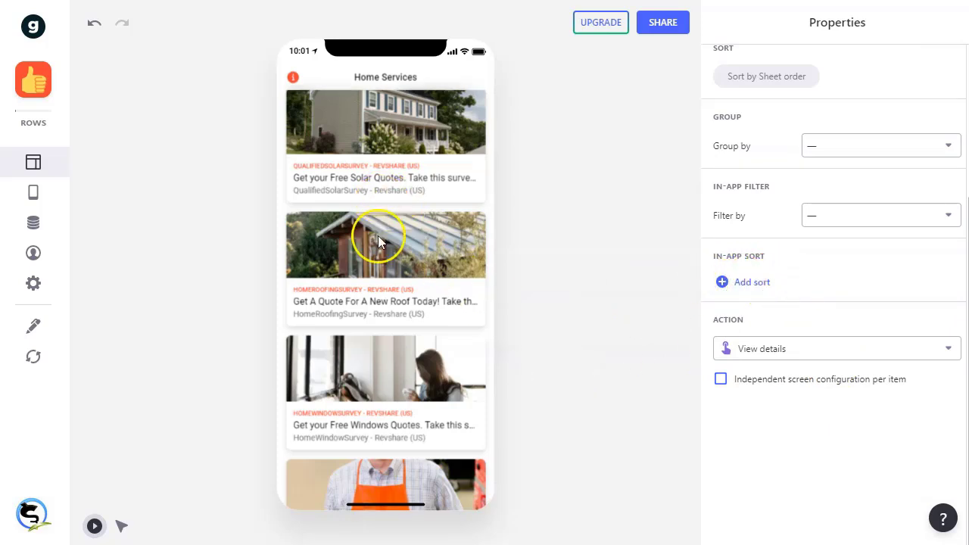
pyautogui.scroll(1, 371, 356)
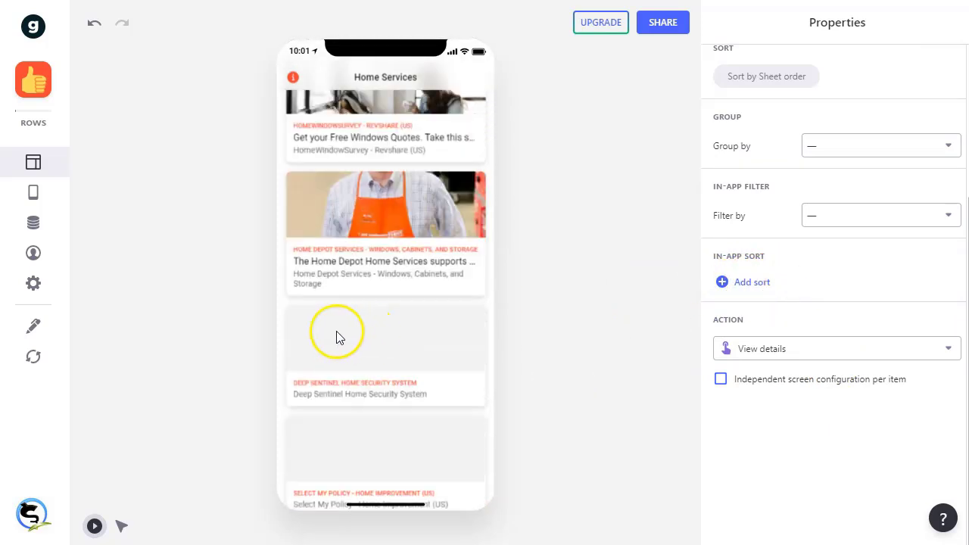
pyautogui.scroll(-8, 380, 341)
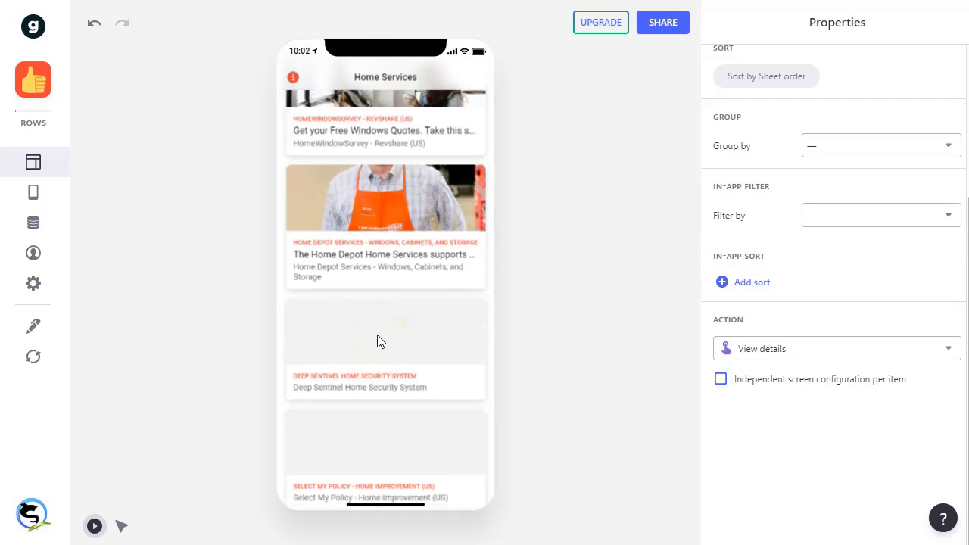
pyautogui.scroll(-4, 380, 342)
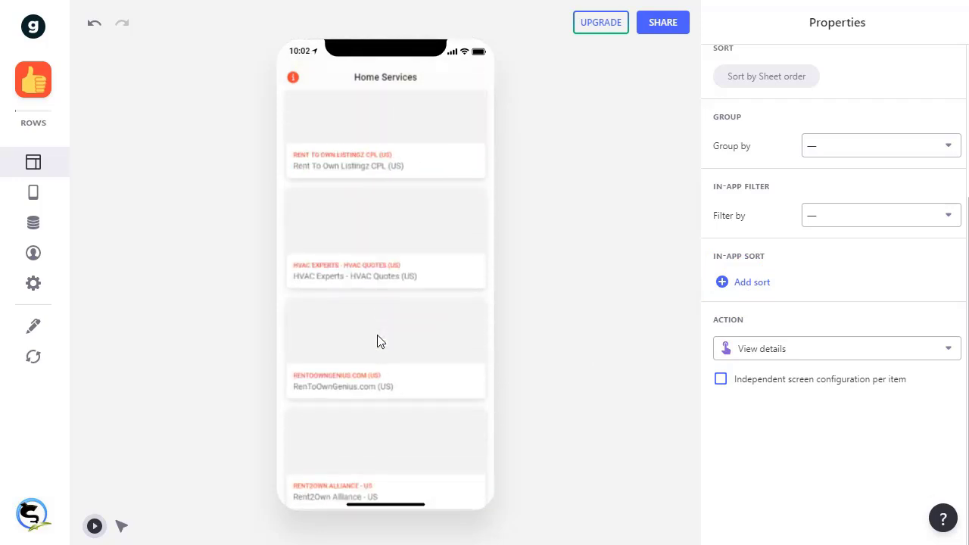
pyautogui.scroll(6, 381, 341)
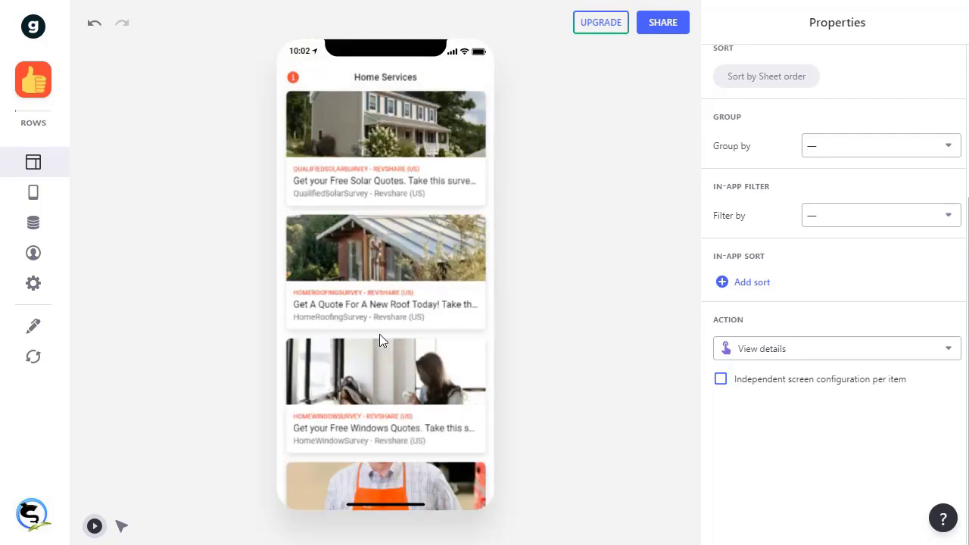
# Switch to the Deep Sentinel Home Security System campaign on MaxBounty and copy the first paragraph of its campaign description.
pyautogui.hotkey('ctrl', 'Tab')
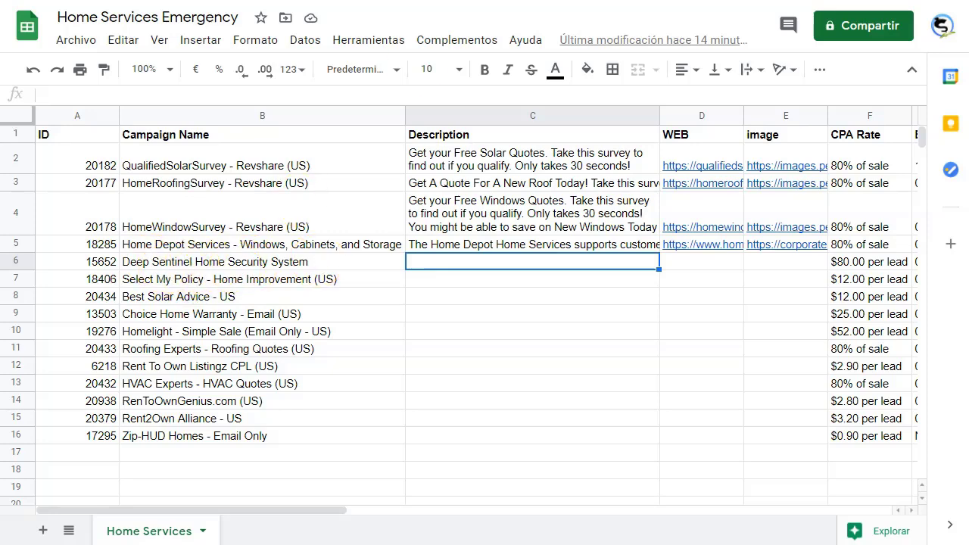
pyautogui.hotkey('ctrl', 'Tab')
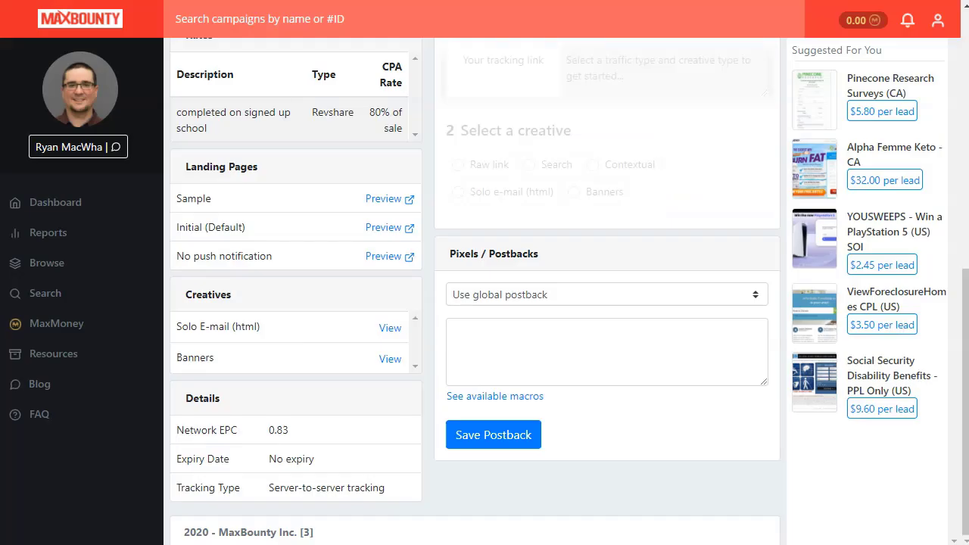
pyautogui.hotkey('ctrl', 'Tab')
pyautogui.hotkey('ctrl', 'Tab')
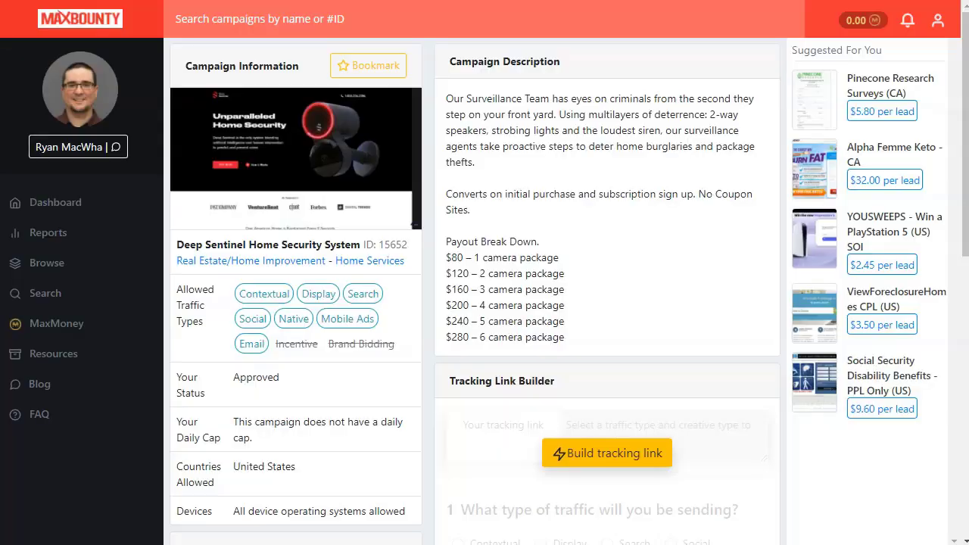
pyautogui.hotkey('ctrl', 'Tab')
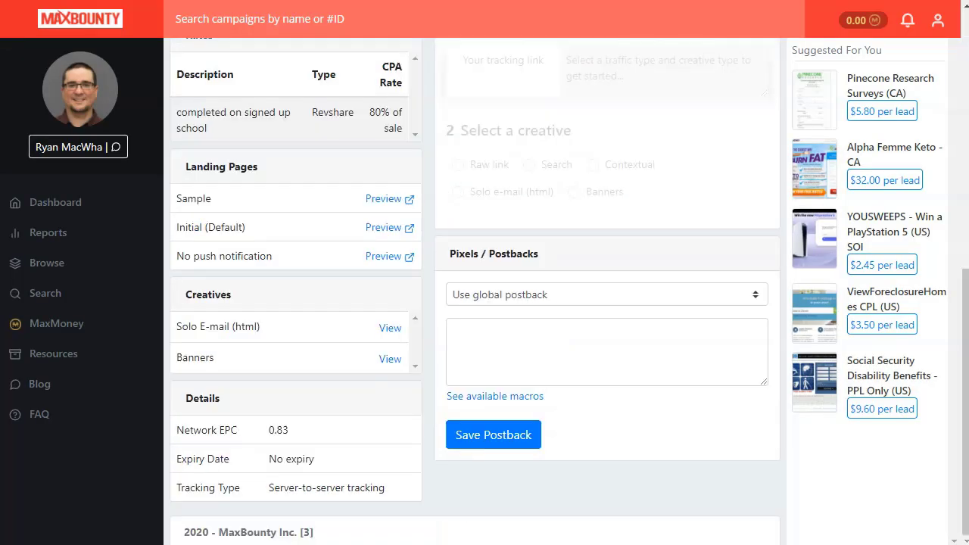
pyautogui.hotkey('ctrl', 'Tab')
pyautogui.hotkey('ctrl', 'Tab')
pyautogui.hotkey('ctrl', 'Tab')
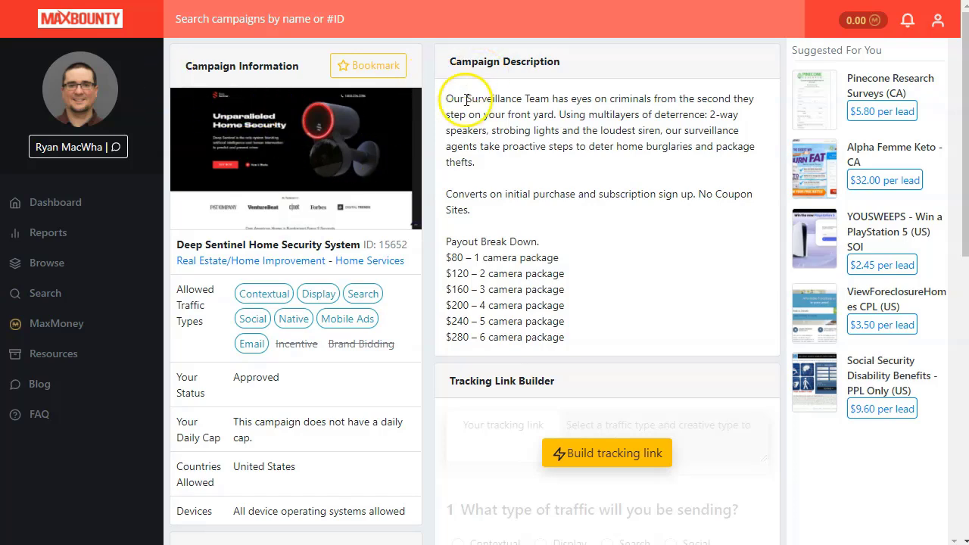
pyautogui.moveTo(447, 99); pyautogui.dragTo(482, 163)
pyautogui.rightClick(489, 127)
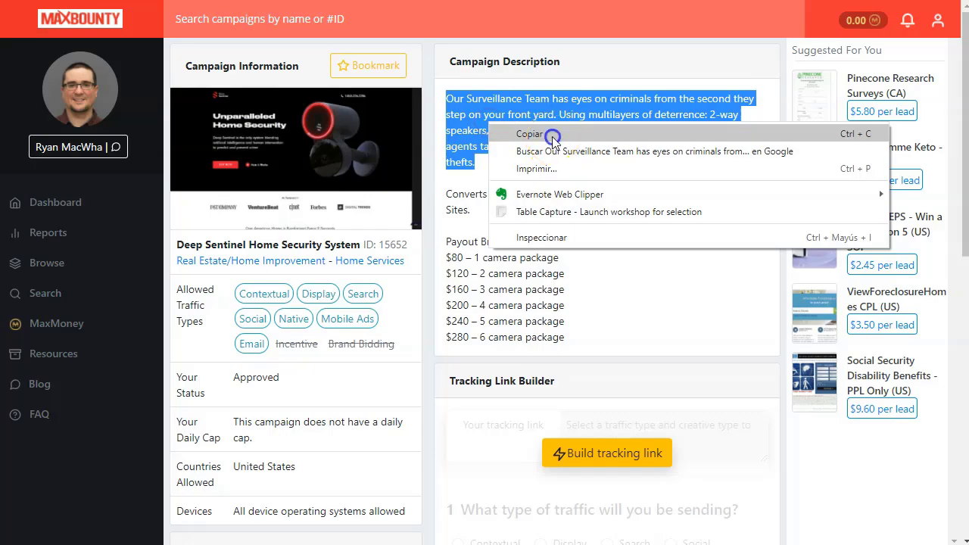
pyautogui.click(521, 130)
# Paste the copied text as values only into the Deep Sentinel description cell C6 of the Home Services Emergency sheet and wrap it.
pyautogui.hotkey('alt', 'Tab')
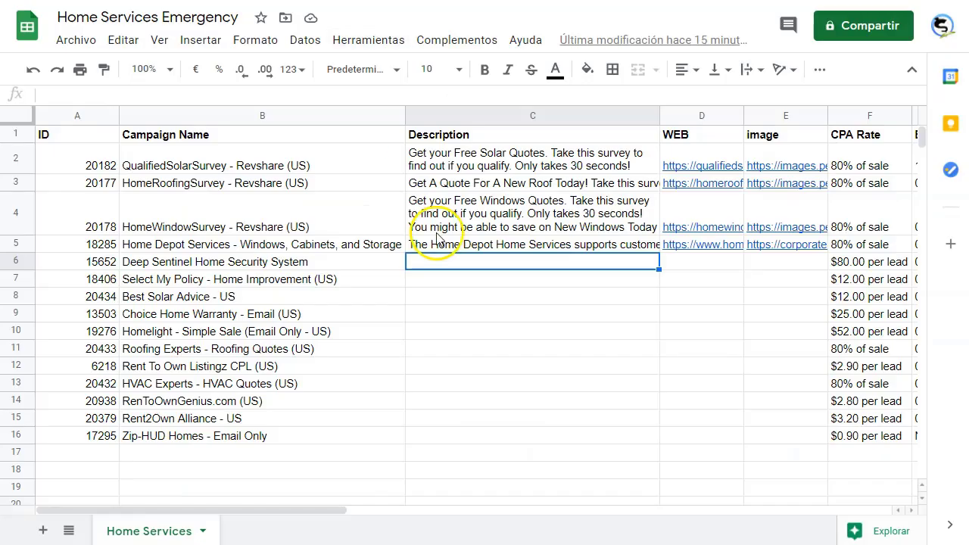
pyautogui.rightClick(457, 263)
pyautogui.moveTo(568, 147)
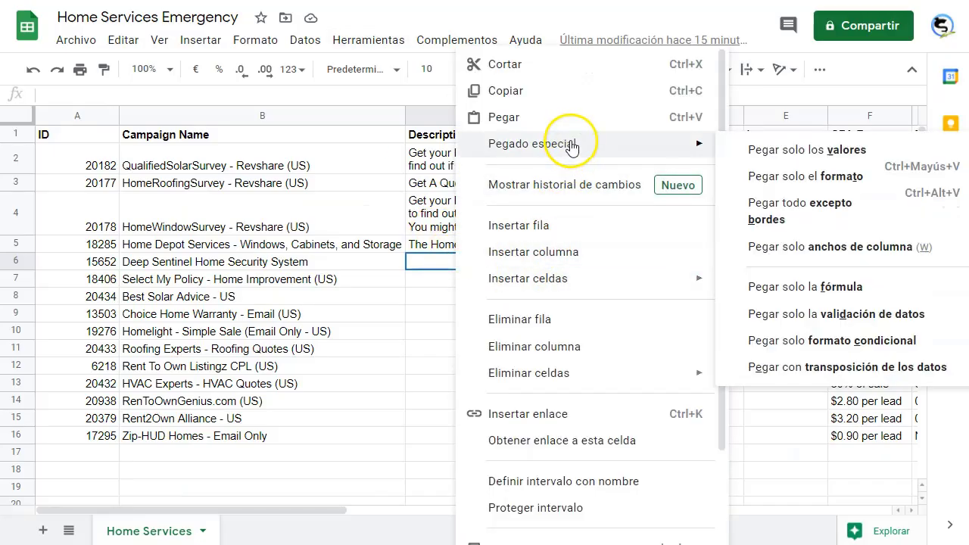
pyautogui.click(733, 153)
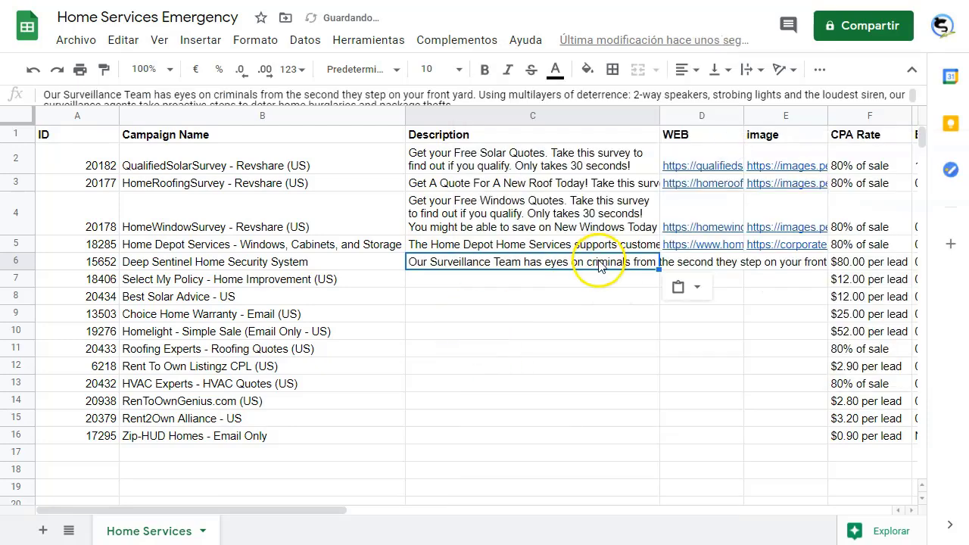
pyautogui.click(762, 70)
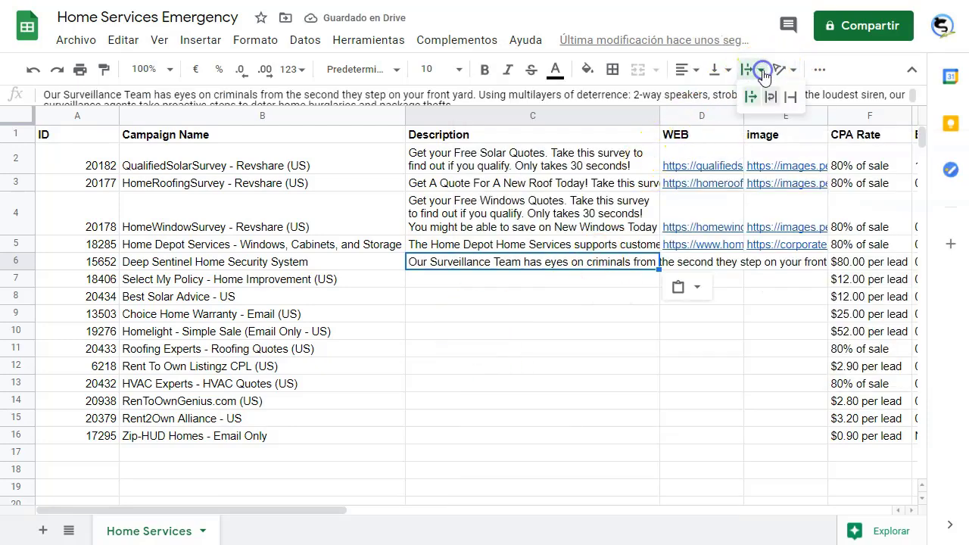
pyautogui.click(772, 97)
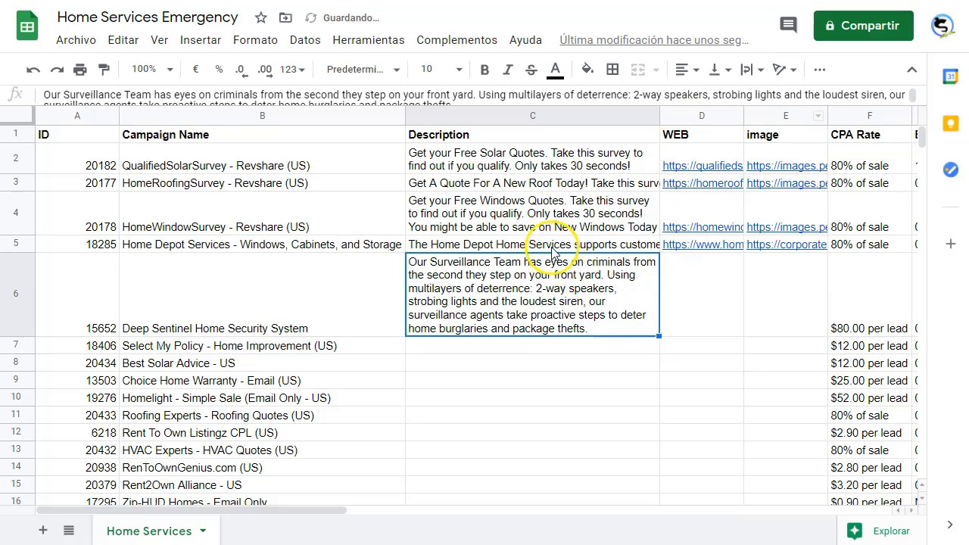
# Turn on text wrapping for the Home Depot Services description in cell C5.
pyautogui.click(550, 245)
pyautogui.click(759, 71)
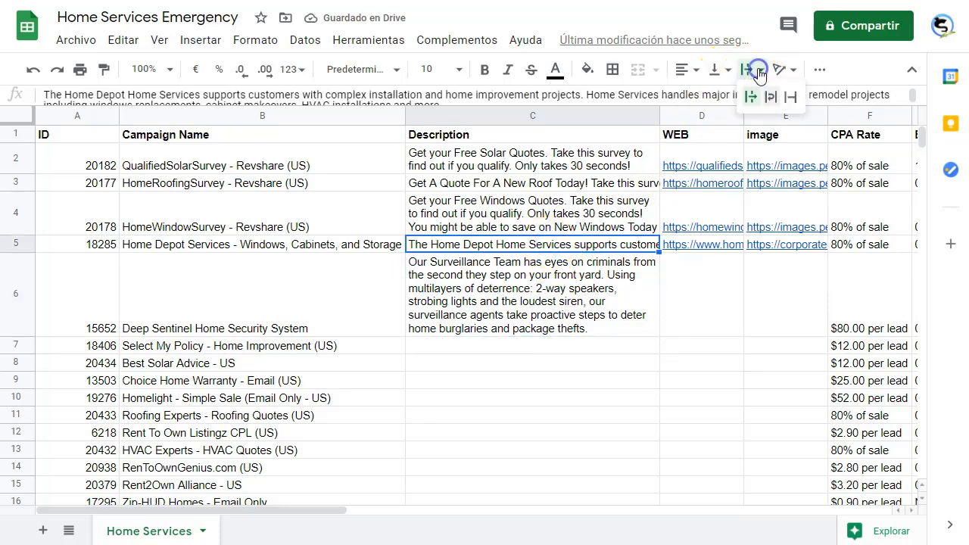
pyautogui.click(769, 96)
# Switch to the Deep Sentinel campaign on MaxBounty and build a tracking link for Contextual traffic with the Raw link creative.
pyautogui.click(689, 362)
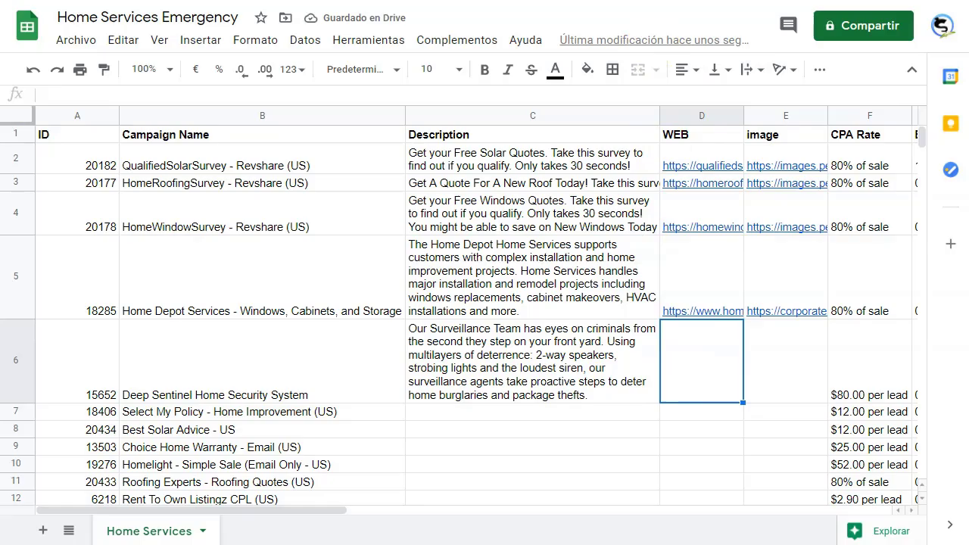
pyautogui.hotkey('alt', 'Tab')
pyautogui.click(610, 458)
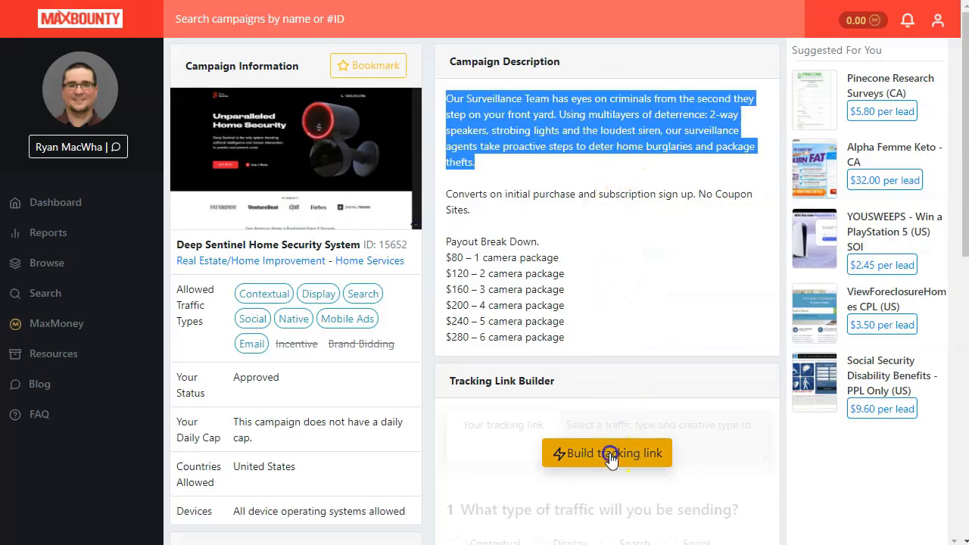
pyautogui.scroll(-5, 597, 320)
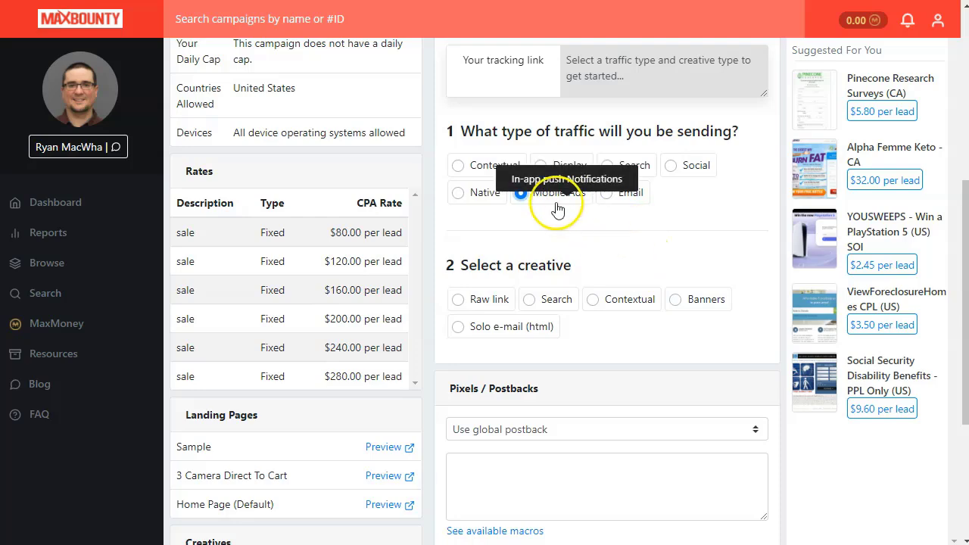
pyautogui.click(459, 165)
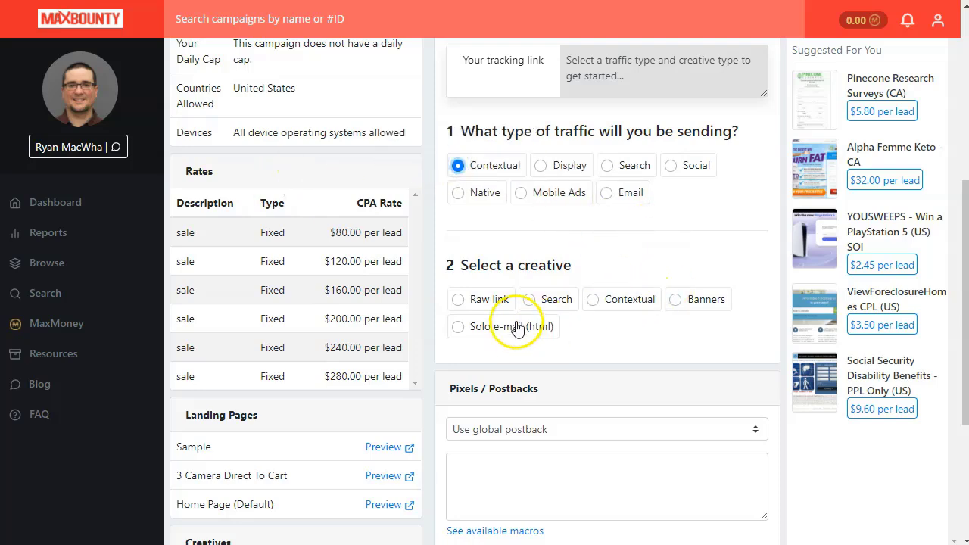
pyautogui.click(489, 299)
pyautogui.scroll(-4, 518, 328)
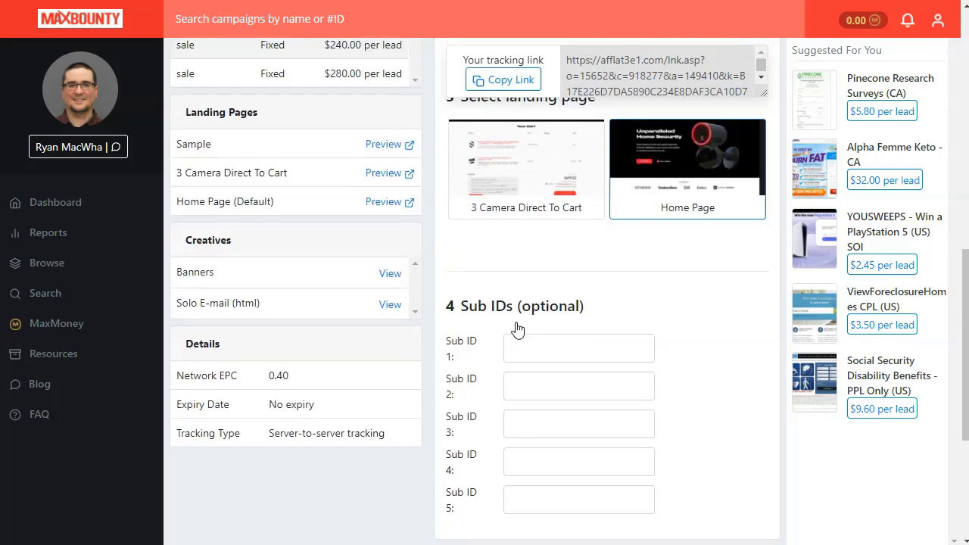
# Keep the Home Page landing page and set Sub ID 1 of the tracking link to glide.
pyautogui.scroll(1, 517, 328)
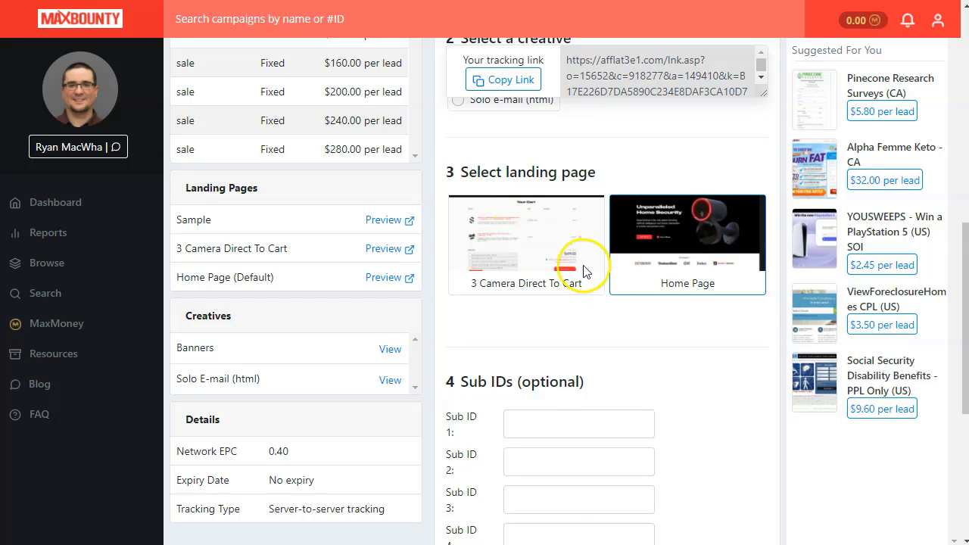
pyautogui.click(552, 423)
pyautogui.write('glide')
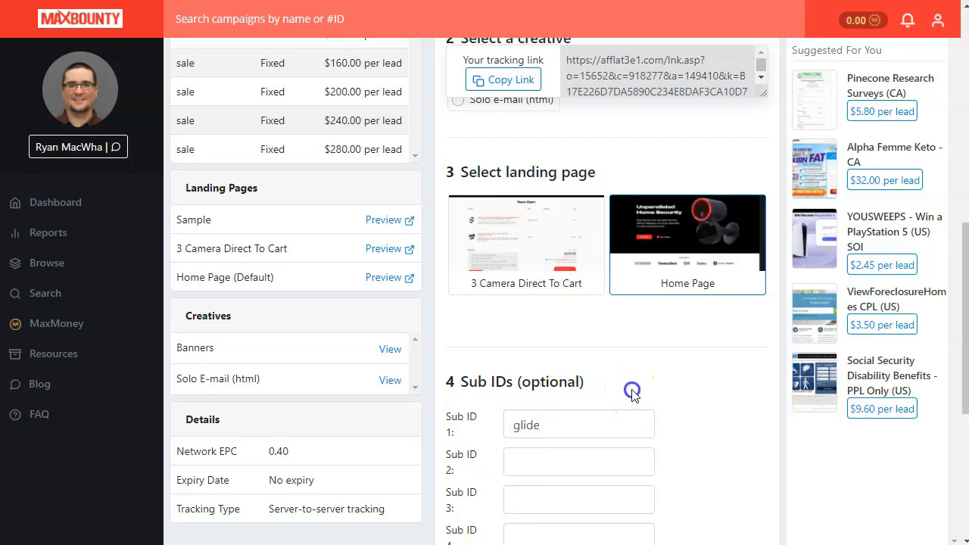
# Copy the finished Deep Sentinel tracking link and paste it into cell D6 of the Home Services Emergency sheet.
pyautogui.scroll(6, 610, 340)
pyautogui.click(528, 296)
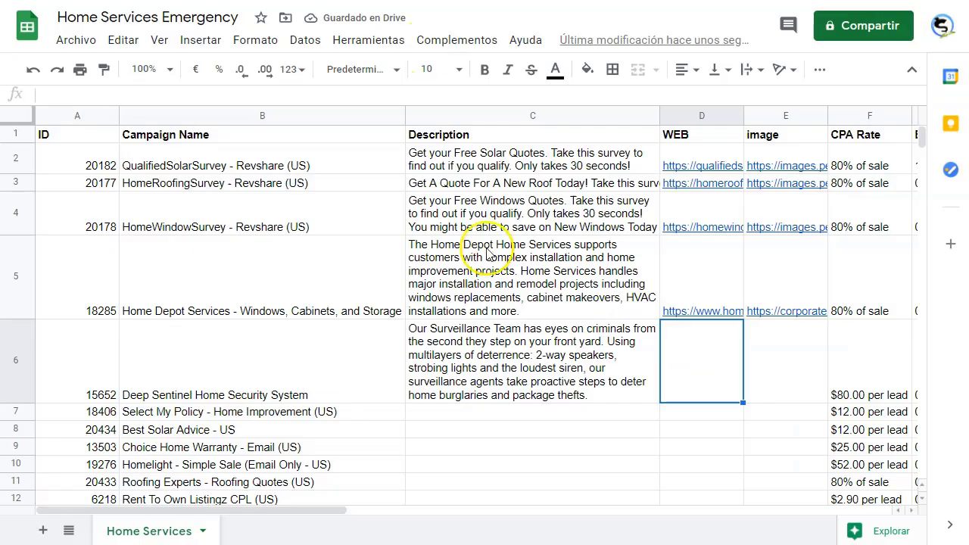
pyautogui.rightClick(714, 366)
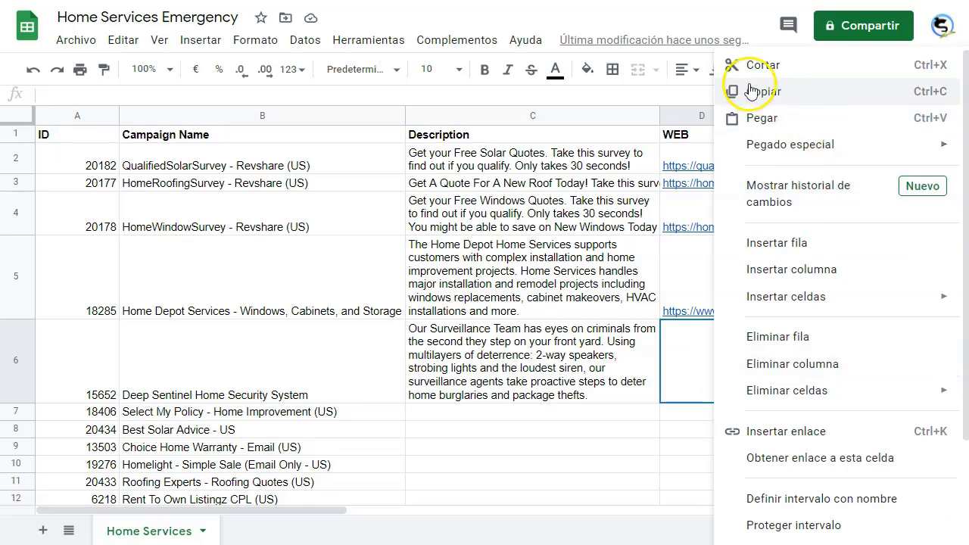
pyautogui.click(827, 118)
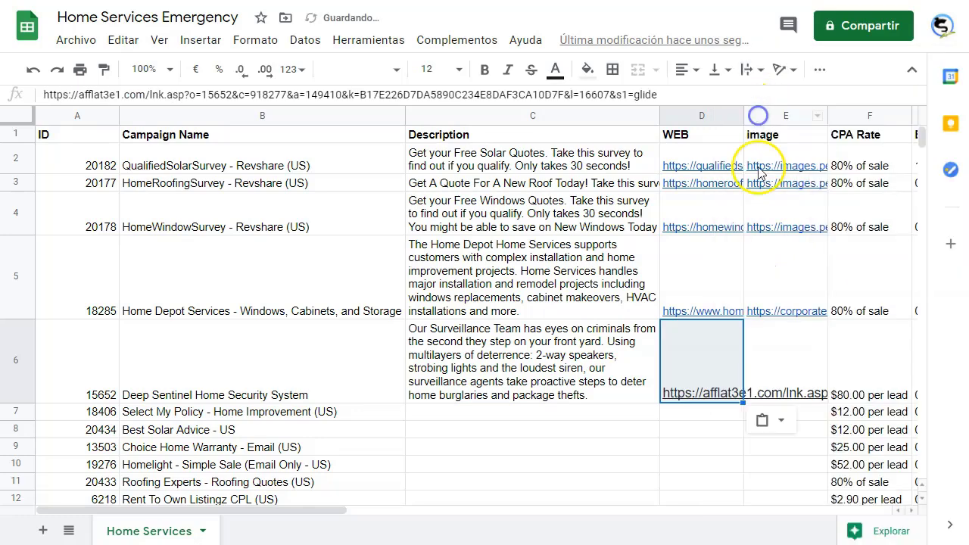
# Rename the WEB column header in cell D1 to VISIT US.
pyautogui.click(695, 137)
pyautogui.doubleClick(682, 141)
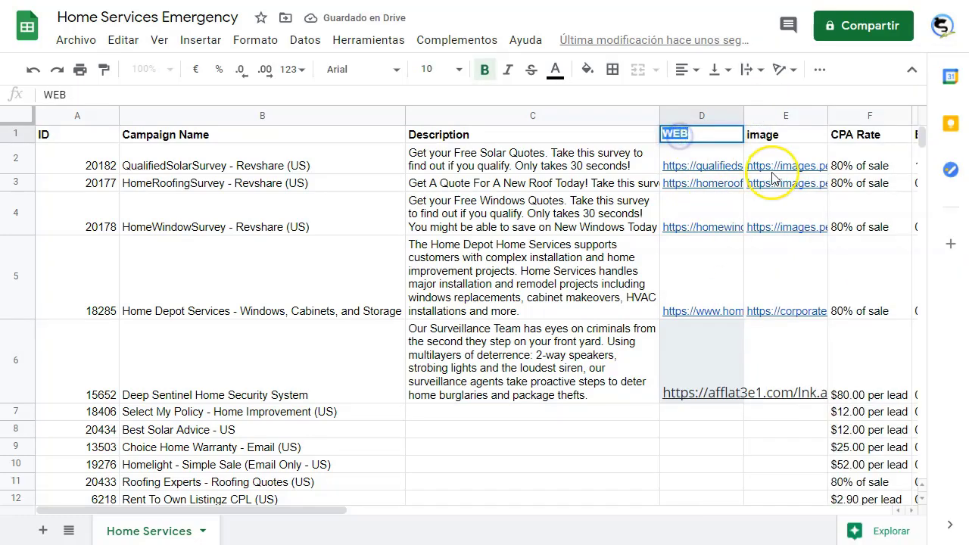
pyautogui.moveTo(772, 178)
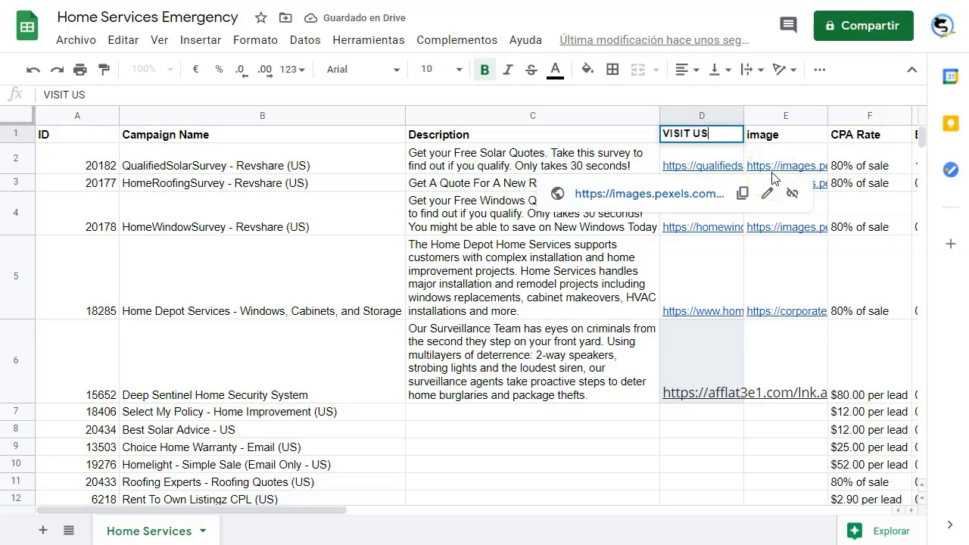
pyautogui.write('VISIT US')
pyautogui.press('Return')
# Clear the tracking link from cell D6 and insert it again with a paste special option.
pyautogui.click(783, 369)
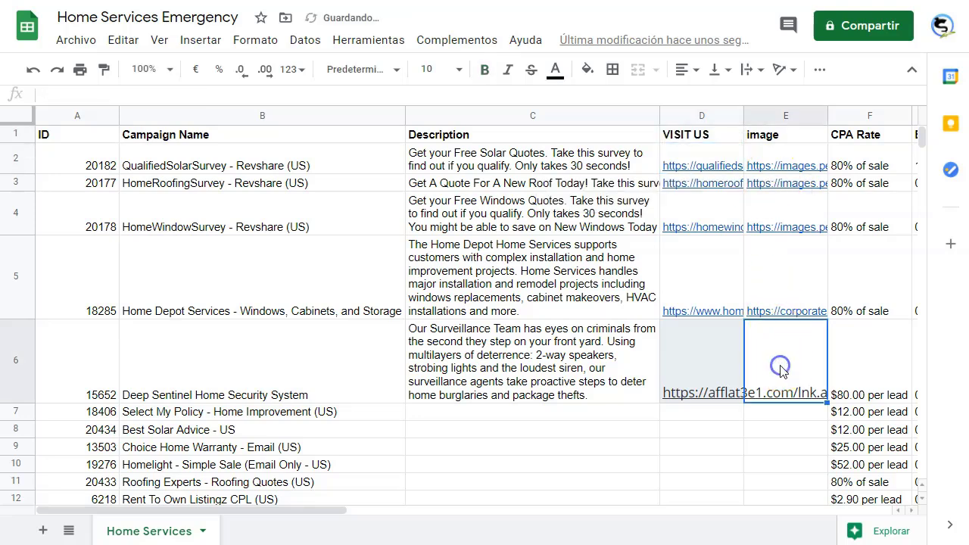
pyautogui.click(703, 360)
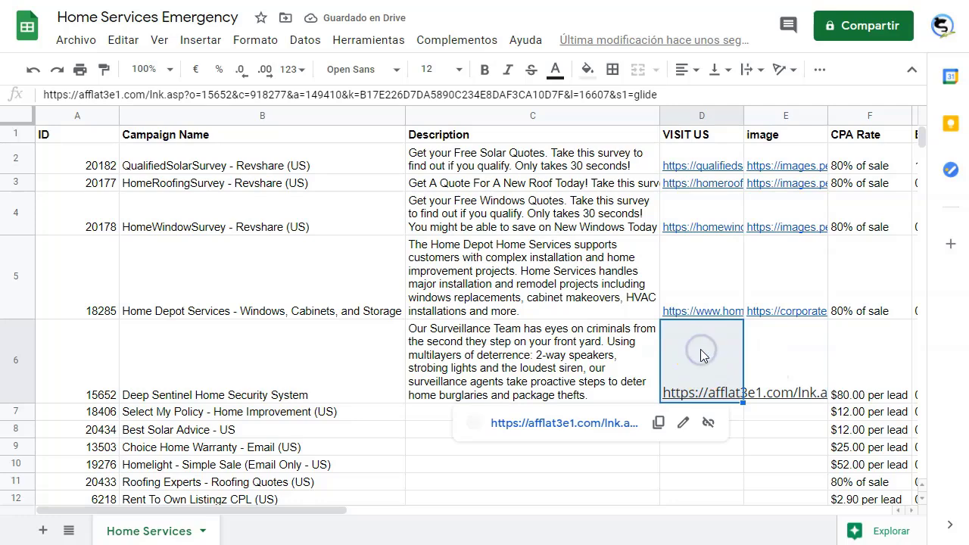
pyautogui.press('Delete')
pyautogui.rightClick(701, 349)
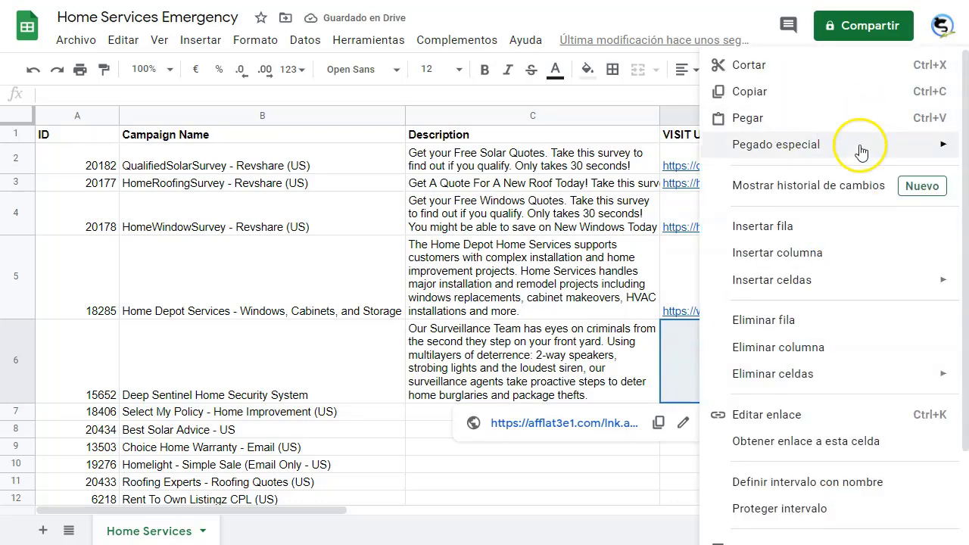
pyautogui.moveTo(861, 150)
pyautogui.click(594, 152)
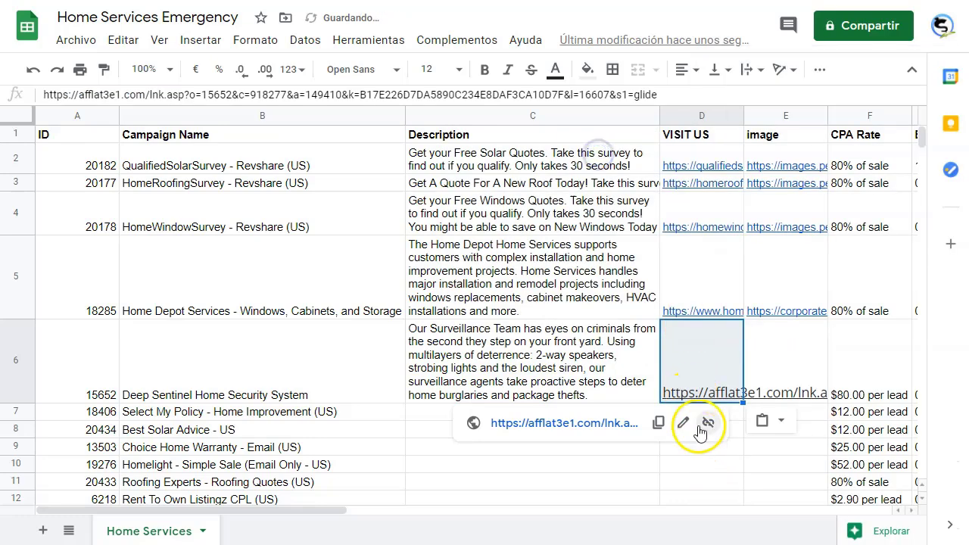
# Find the camera picture in the Meet Deep Sentinel section of the Deep Sentinel website and open it in its own tab.
pyautogui.click(790, 346)
pyautogui.moveTo(702, 165)
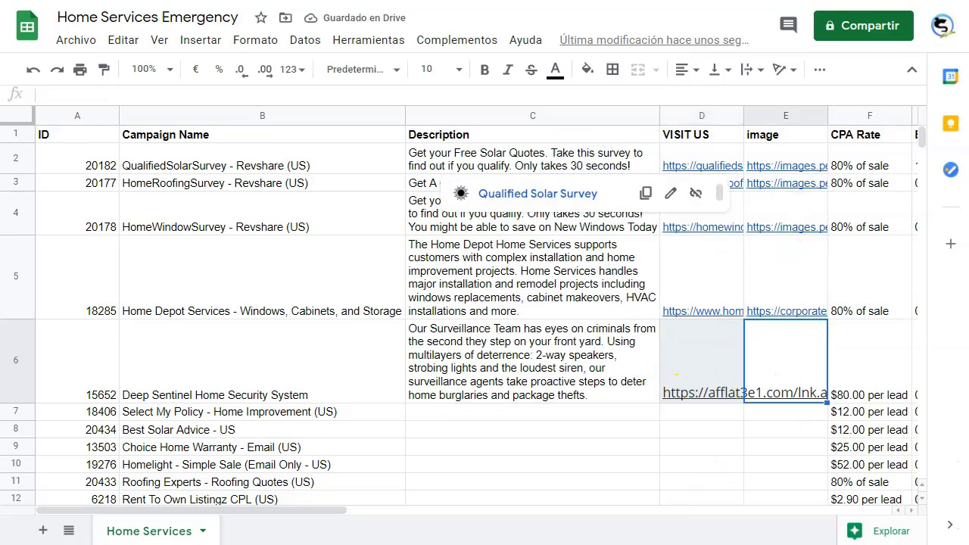
pyautogui.hotkey('alt', 'Tab')
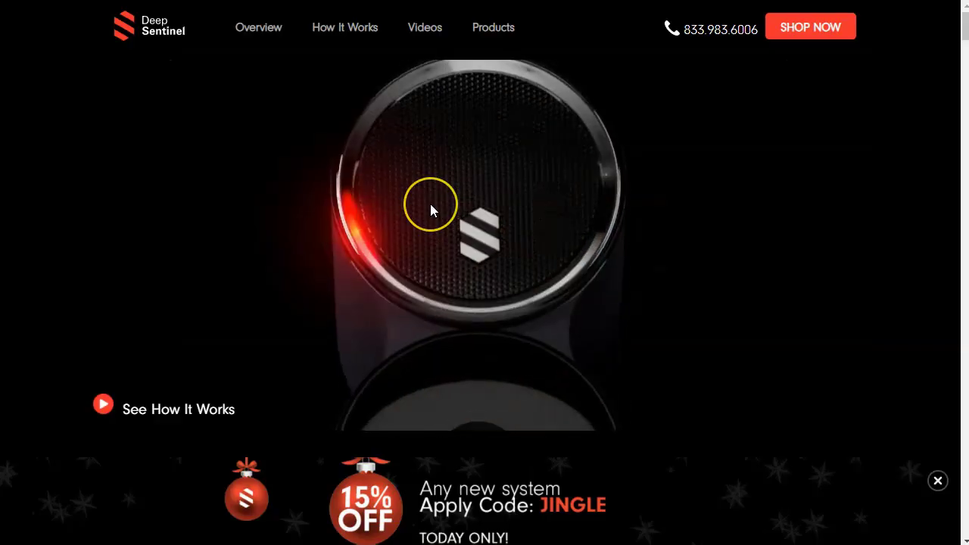
pyautogui.scroll(-1, 430, 208)
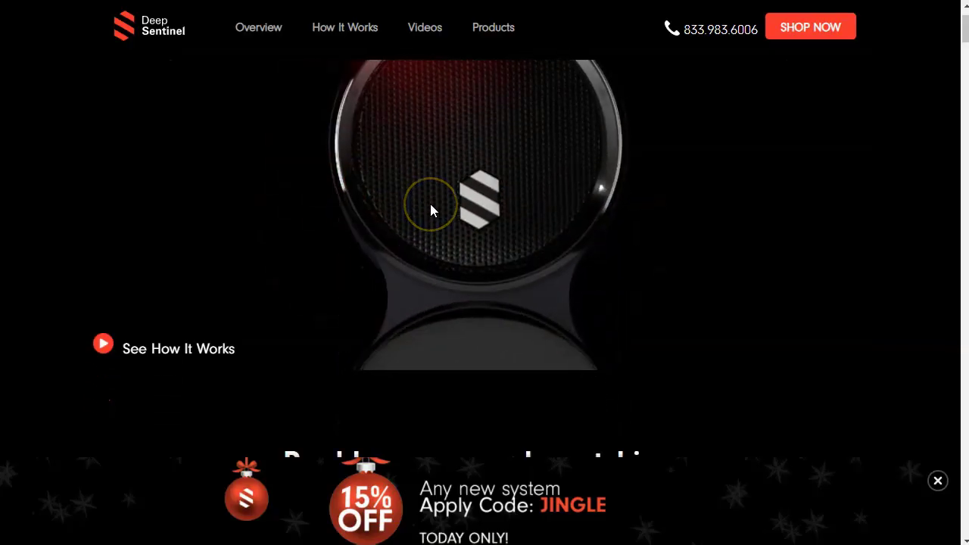
pyautogui.scroll(1, 444, 219)
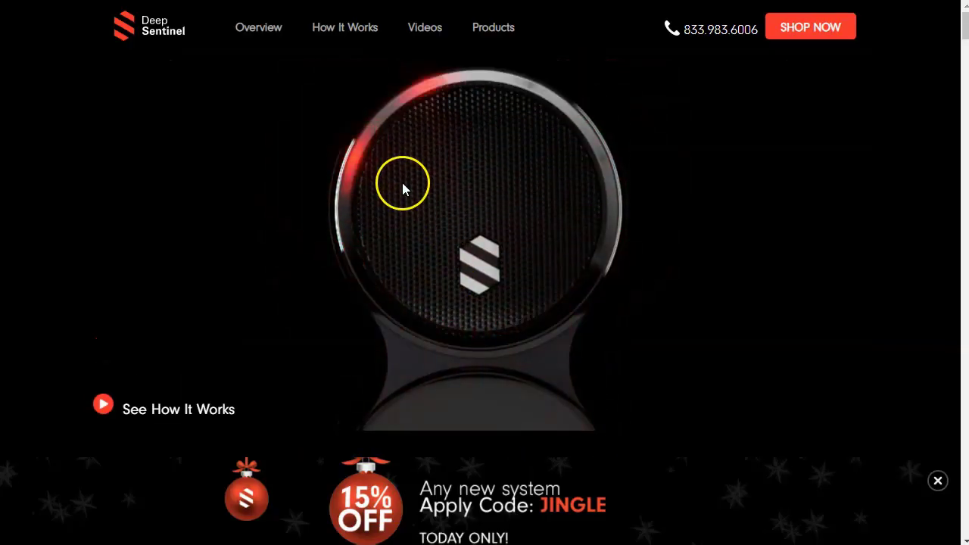
pyautogui.scroll(-4, 403, 204)
pyautogui.scroll(-12, 403, 231)
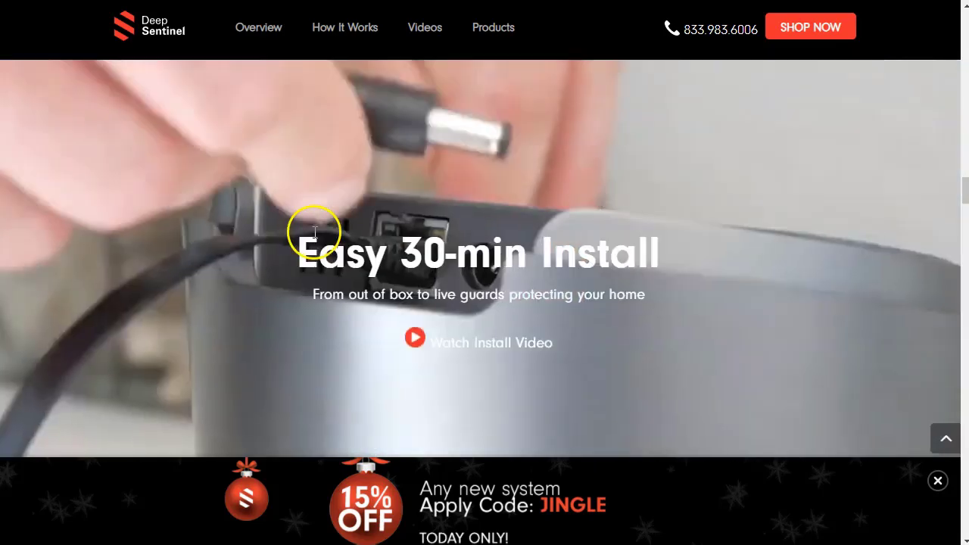
pyautogui.scroll(-11, 487, 225)
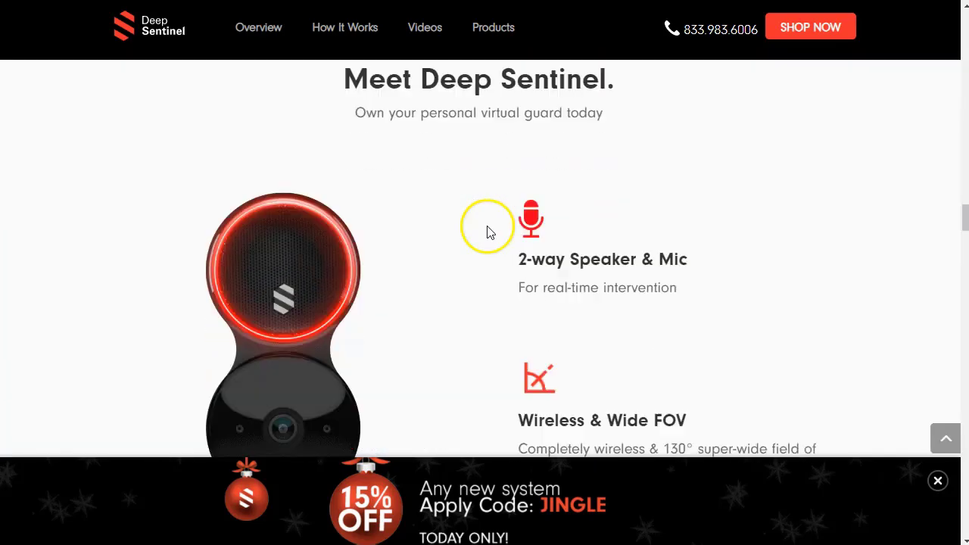
pyautogui.scroll(2, 361, 264)
pyautogui.scroll(-1, 331, 228)
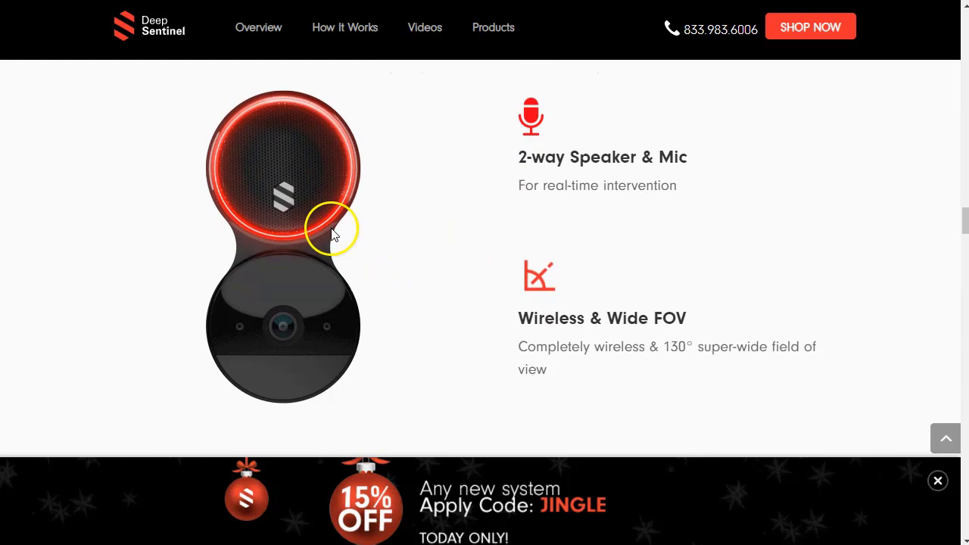
pyautogui.rightClick(313, 164)
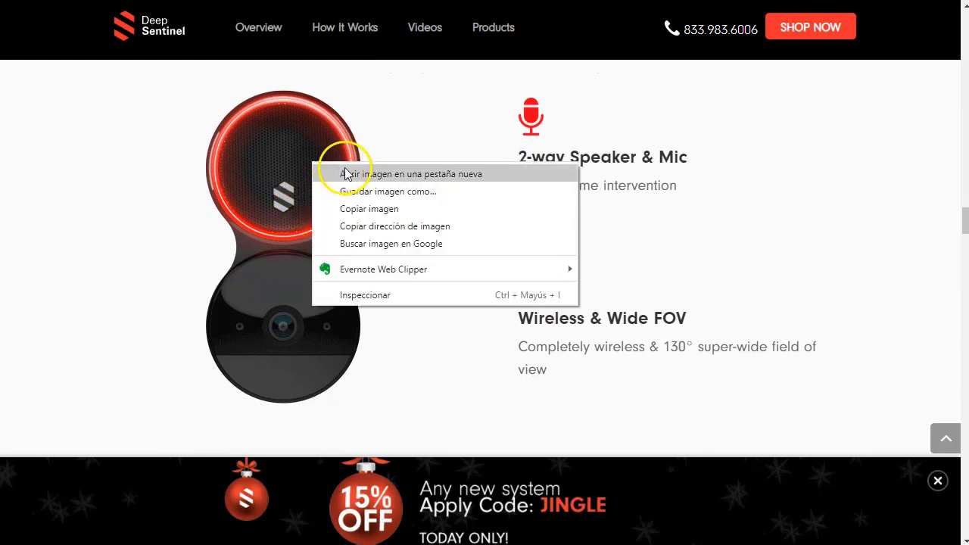
pyautogui.click(452, 173)
pyautogui.hotkey('ctrl', 'Tab')
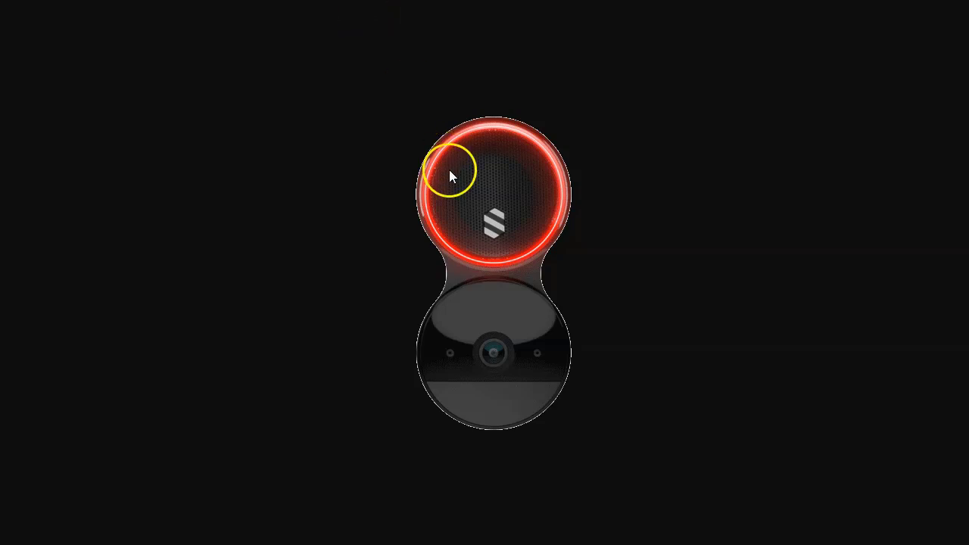
# Copy the camera picture's web address and paste it into the Deep Sentinel image cell E6 of the sheet.
pyautogui.click(415, 2)
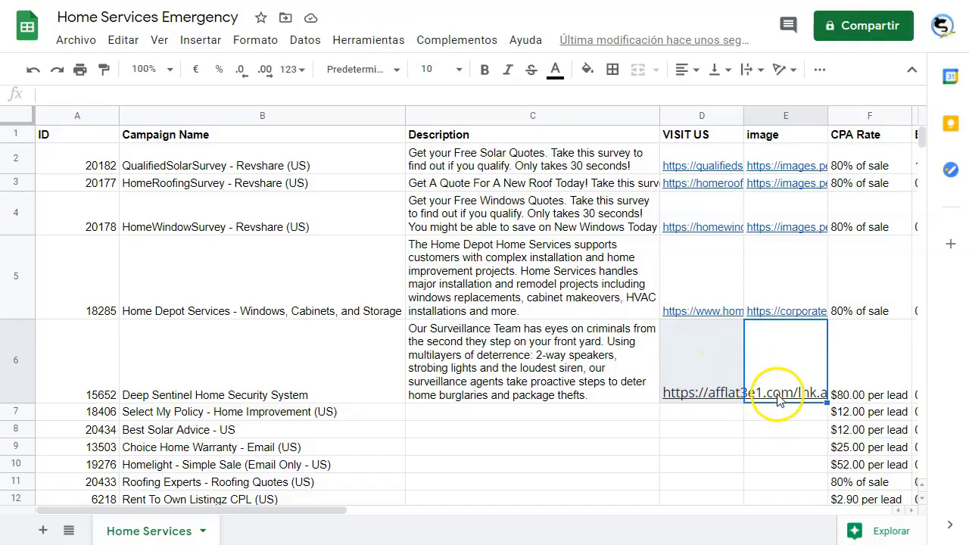
pyautogui.hotkey('ctrl', 'v')
pyautogui.click(764, 413)
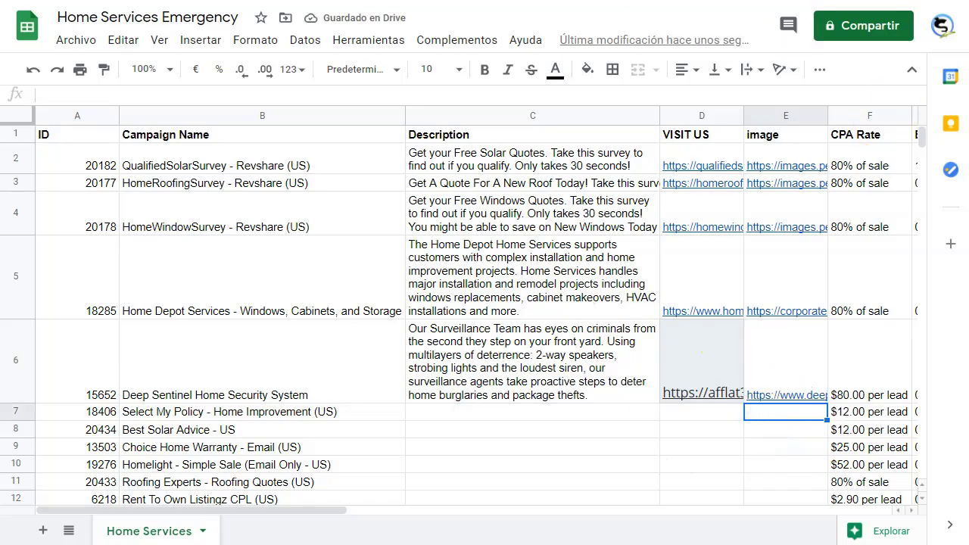
# Switch to the Glide editor, reload the sheet data and check the Deep Sentinel card in the app preview.
pyautogui.hotkey('ctrl', 'Tab')
pyautogui.scroll(-3, 431, 310)
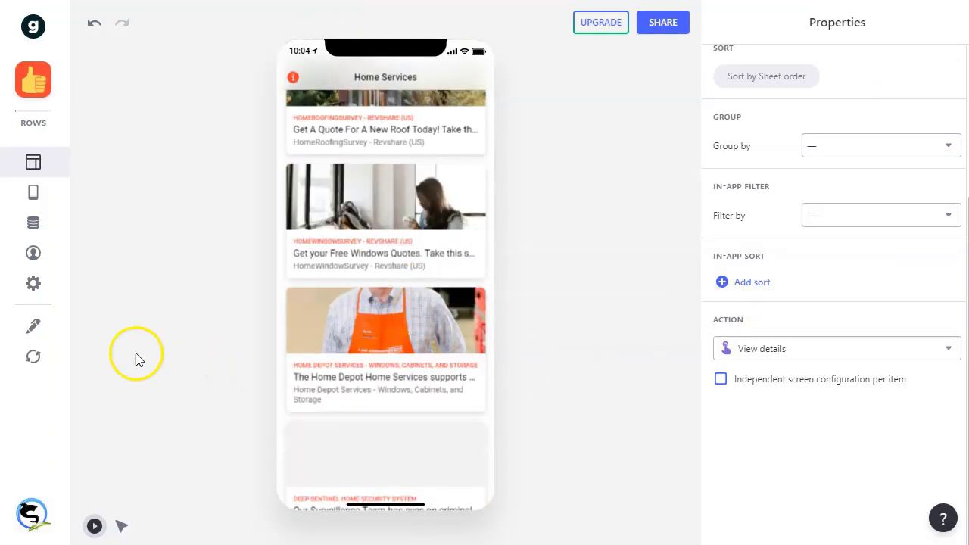
pyautogui.click(33, 357)
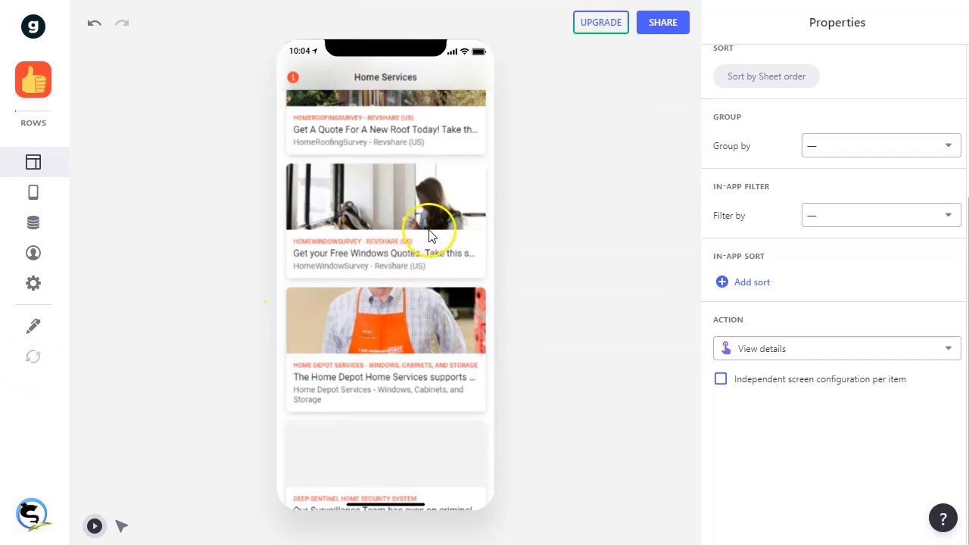
pyautogui.scroll(2, 429, 235)
pyautogui.scroll(-5, 389, 206)
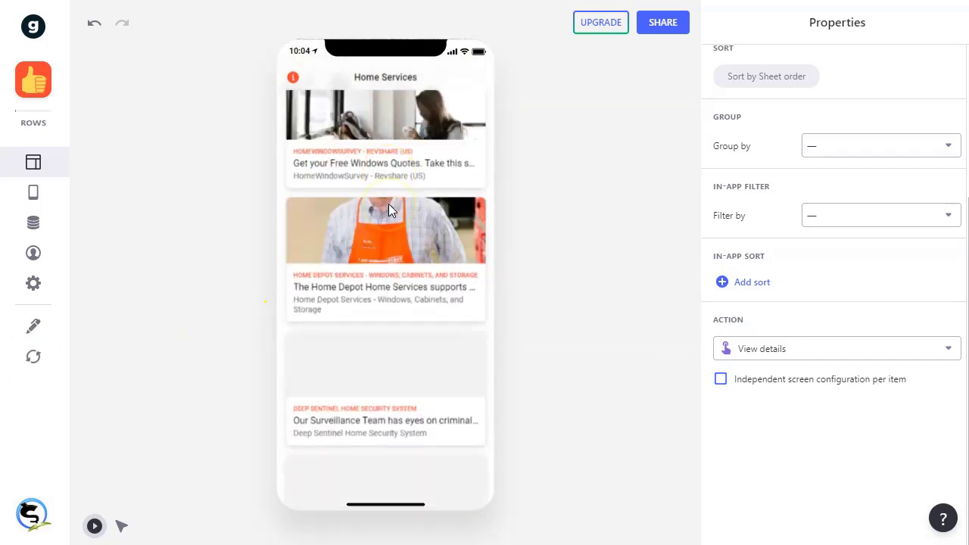
pyautogui.scroll(2, 386, 281)
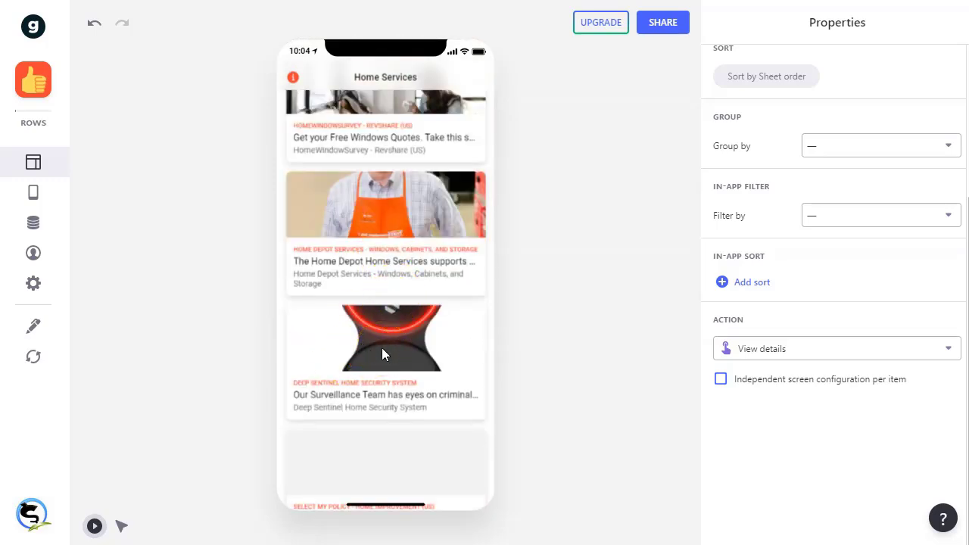
# Open the details screen of the QualifiedSolarSurvey card in the app preview.
pyautogui.scroll(5, 382, 353)
pyautogui.click(502, 171)
pyautogui.click(392, 142)
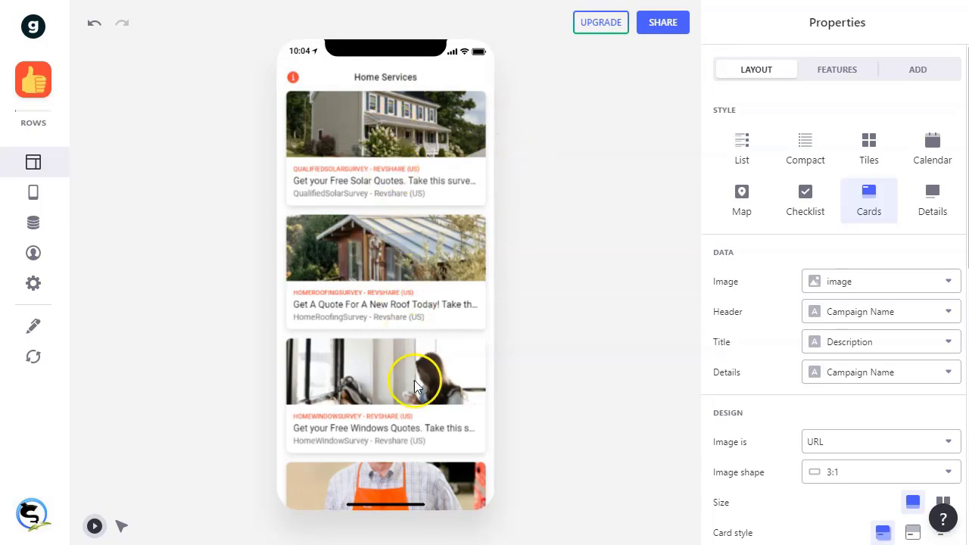
pyautogui.click(379, 131)
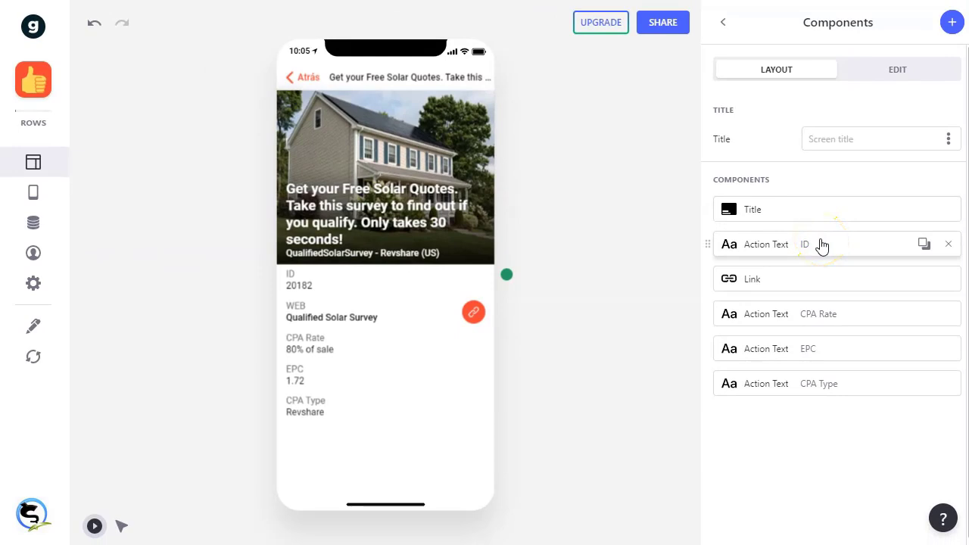
# Delete the CPA Rate and EPC action text components from the campaign details screen.
pyautogui.click(829, 284)
pyautogui.click(841, 324)
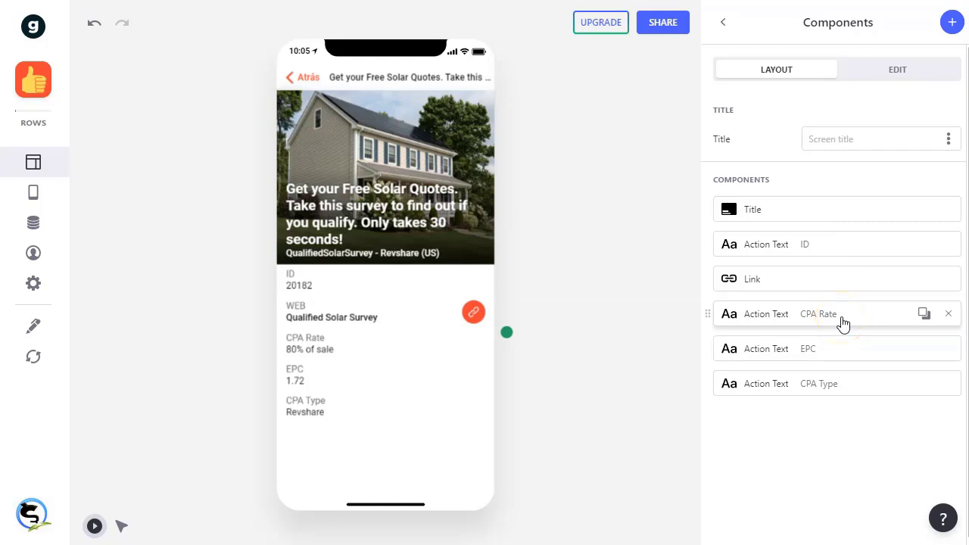
pyautogui.click(949, 314)
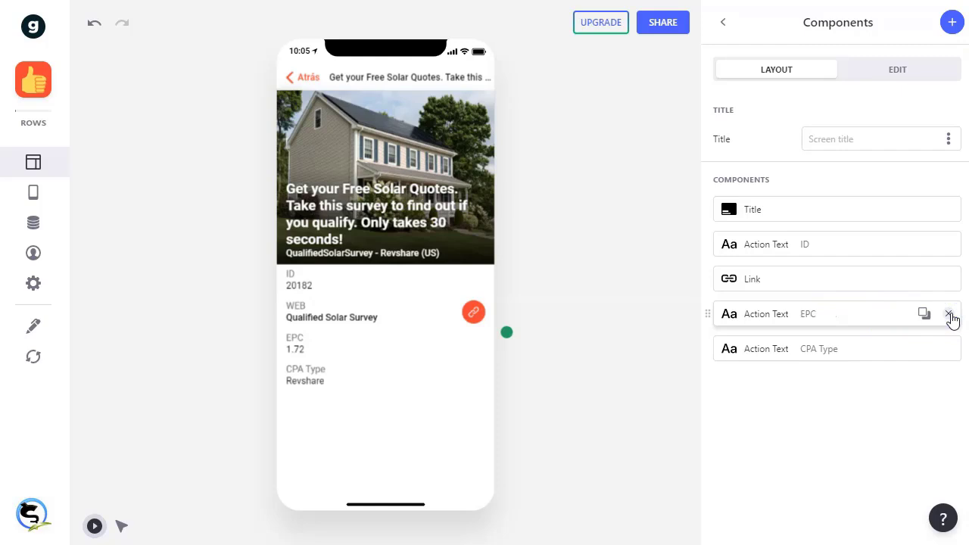
pyautogui.click(949, 315)
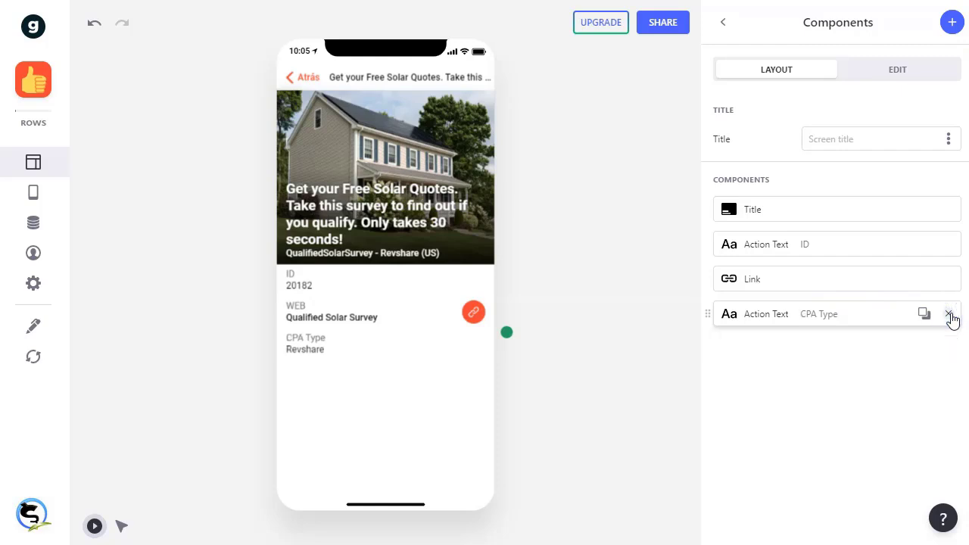